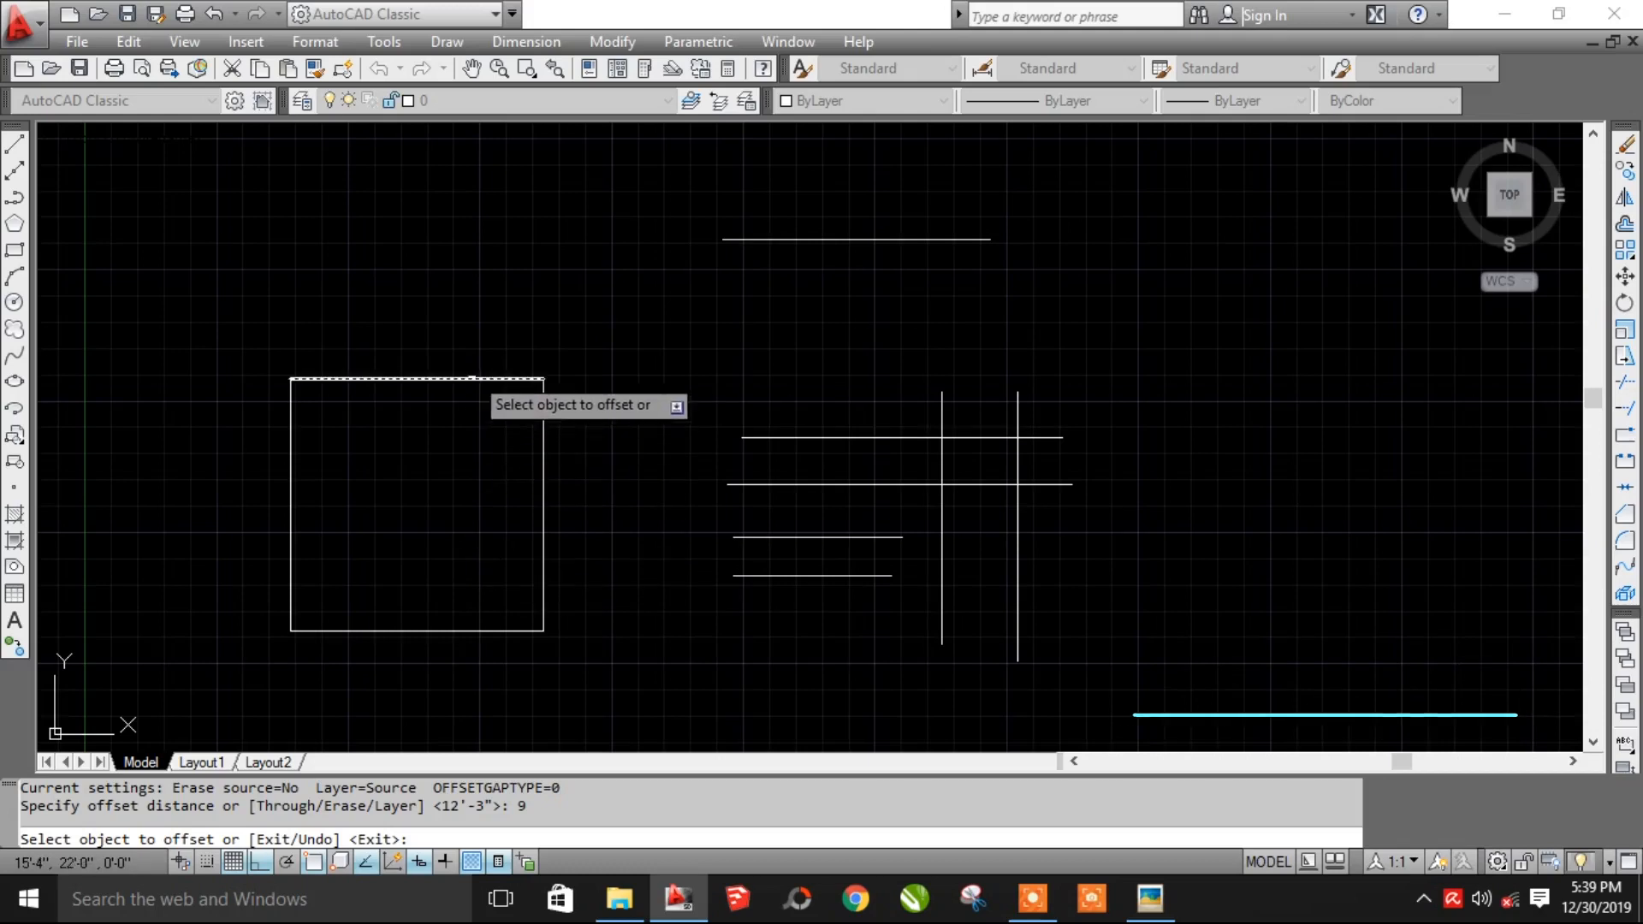
- Offset the top, right, bottom and left sides of the square inward by 9 inches
{"action": "left_click", "coordinate": [478, 379]}
{"action": "left_click", "coordinate": [462, 459]}
{"action": "left_click", "coordinate": [538, 458]}
{"action": "left_click", "coordinate": [490, 481]}
{"action": "left_click", "coordinate": [486, 634]}
{"action": "left_click", "coordinate": [480, 568]}
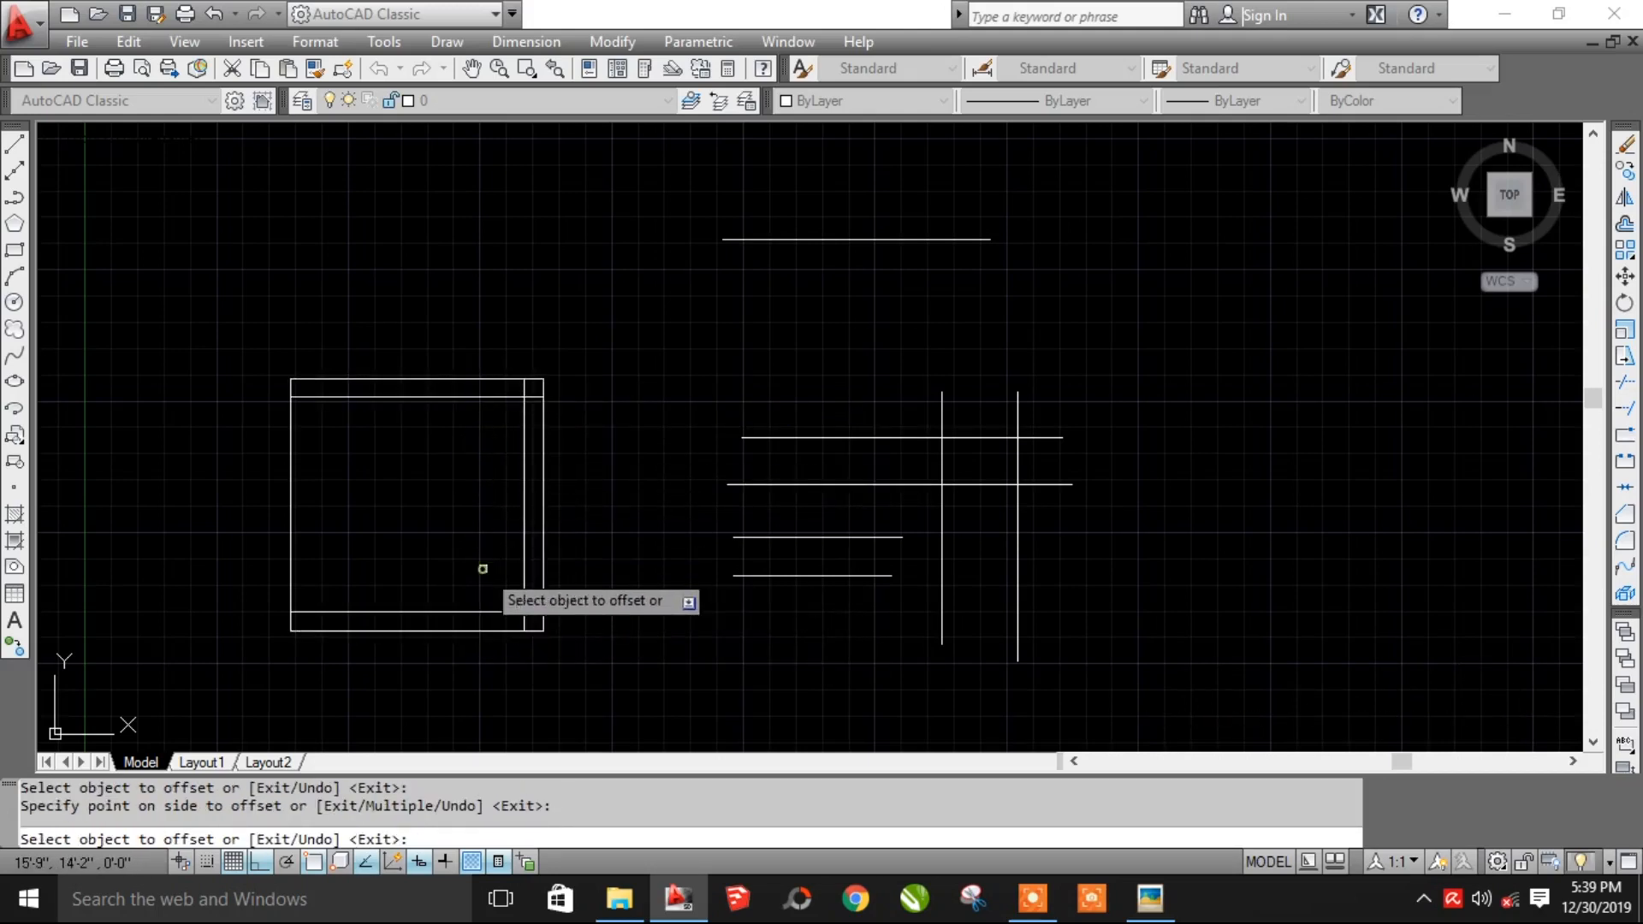
{"action": "left_click", "coordinate": [291, 557]}
{"action": "left_click", "coordinate": [351, 560]}
{"action": "key", "text": "Escape"}
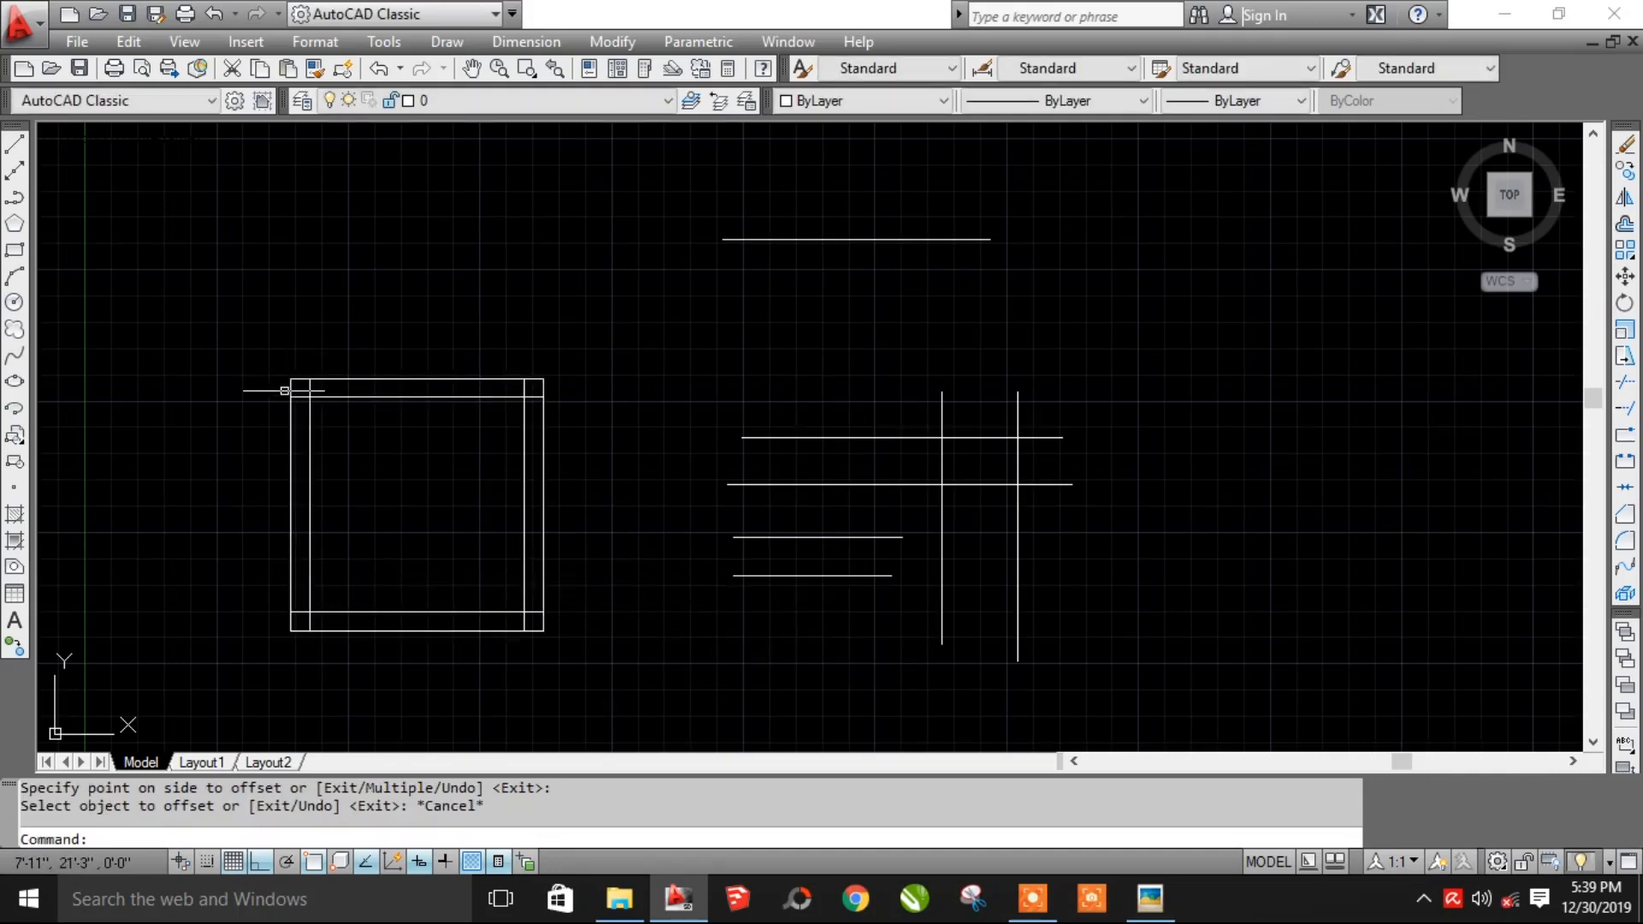
- Trim the overlapping ends of the offset lines at the square's two upper corners, using all objects as cutting edges
{"action": "scroll", "coordinate": [285, 391], "scroll_direction": "up", "scroll_amount": 3}
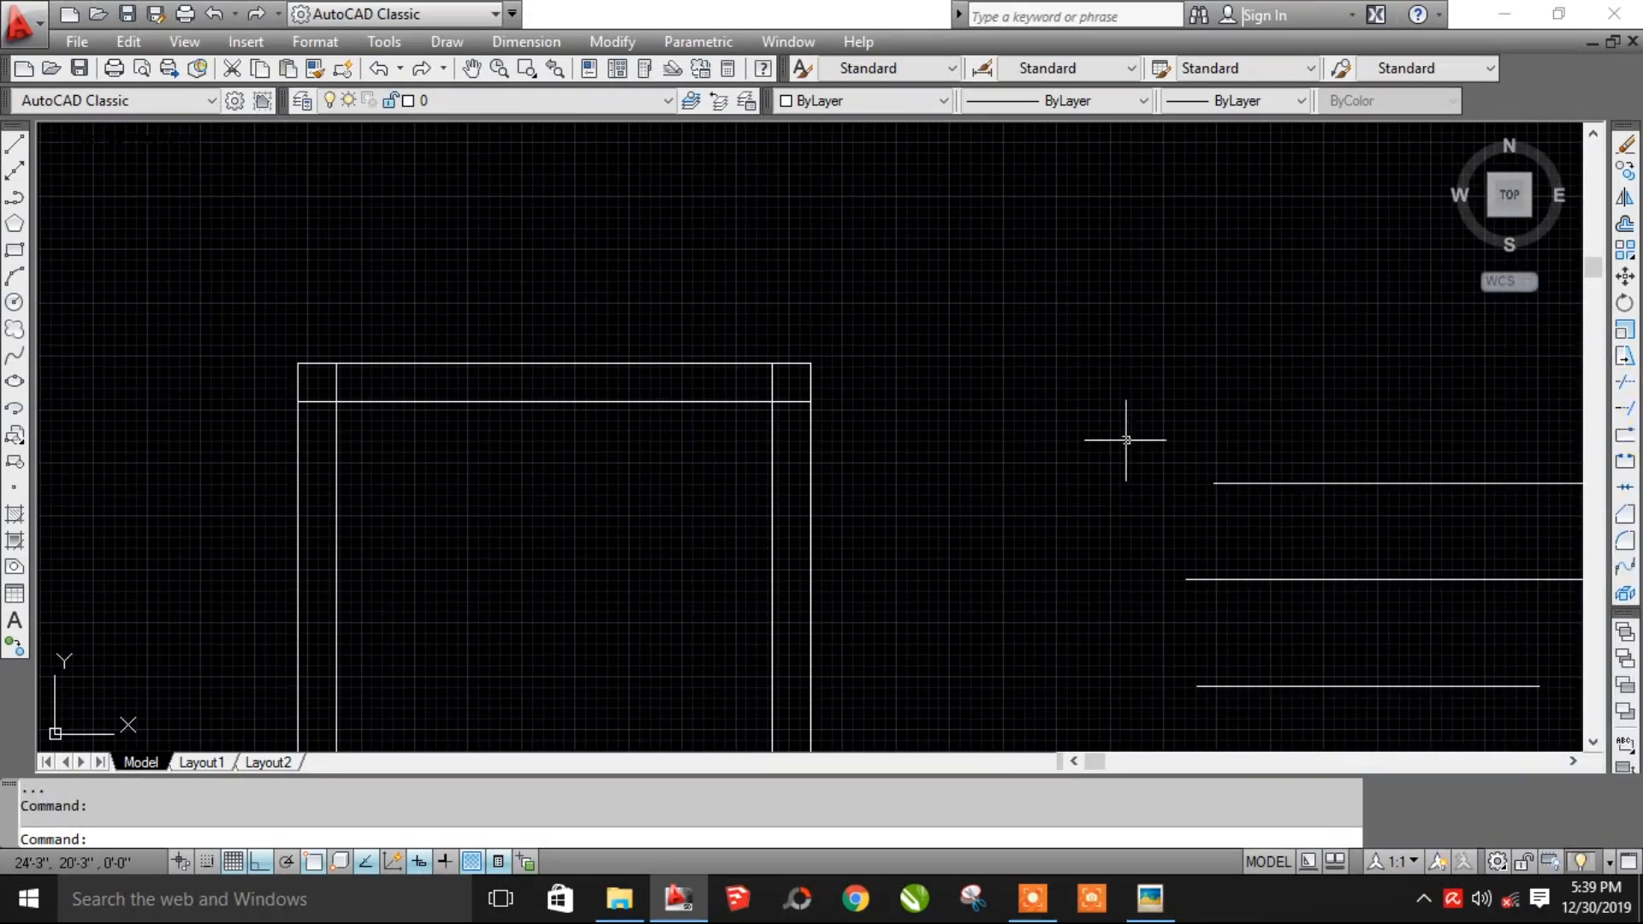
{"action": "type", "text": "R"}
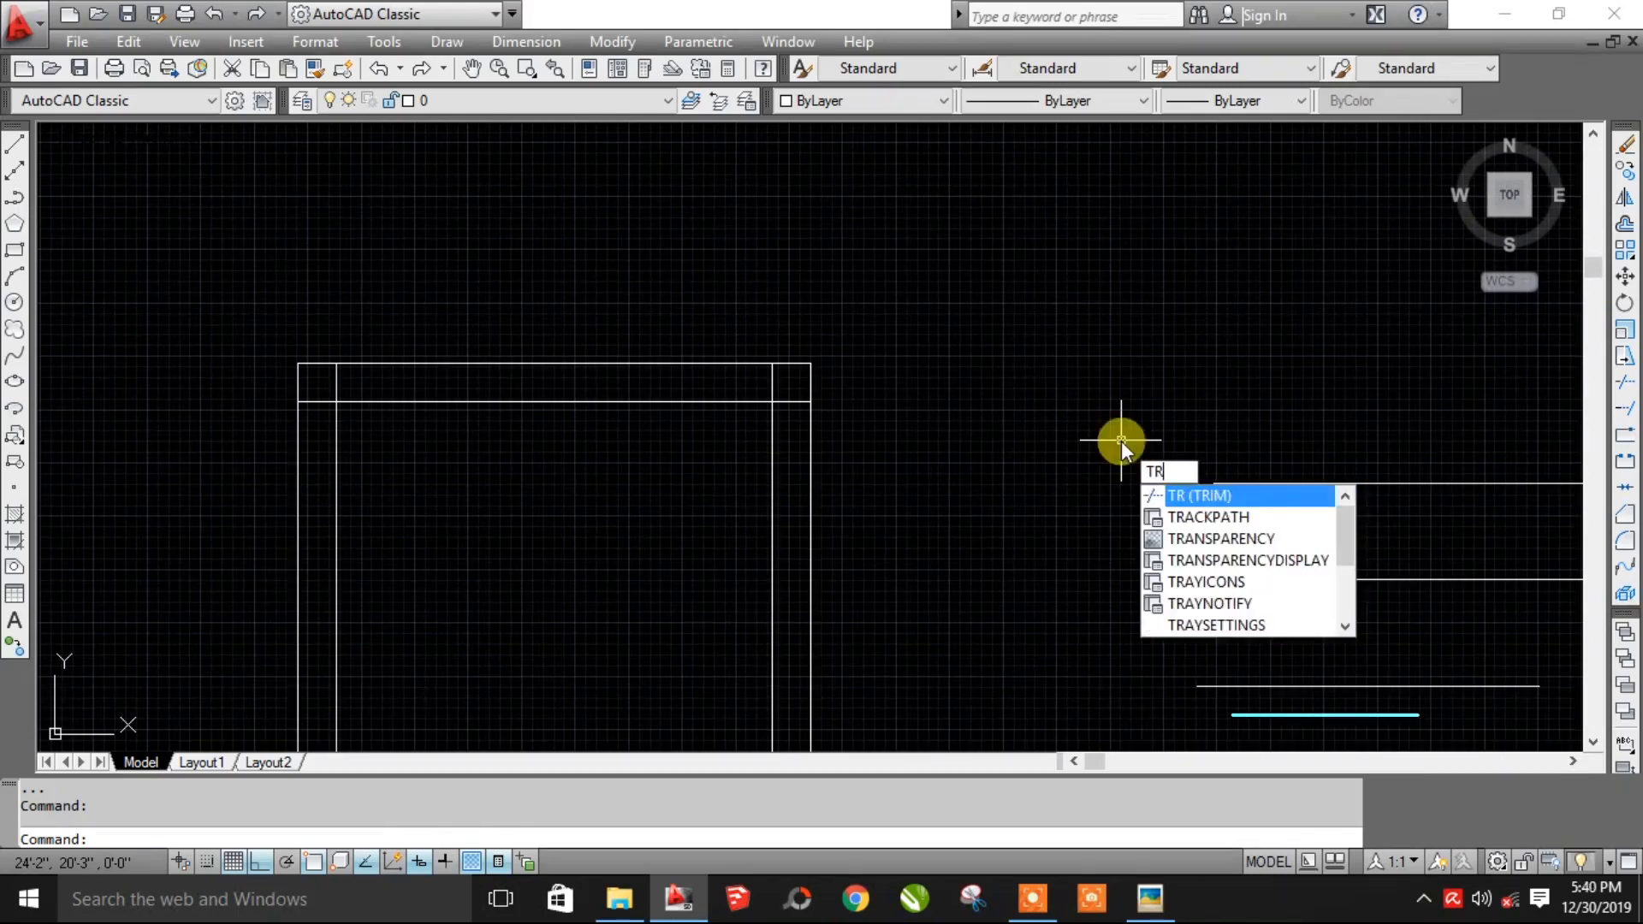
{"action": "key", "text": "Return"}
{"action": "key", "text": "Return"}
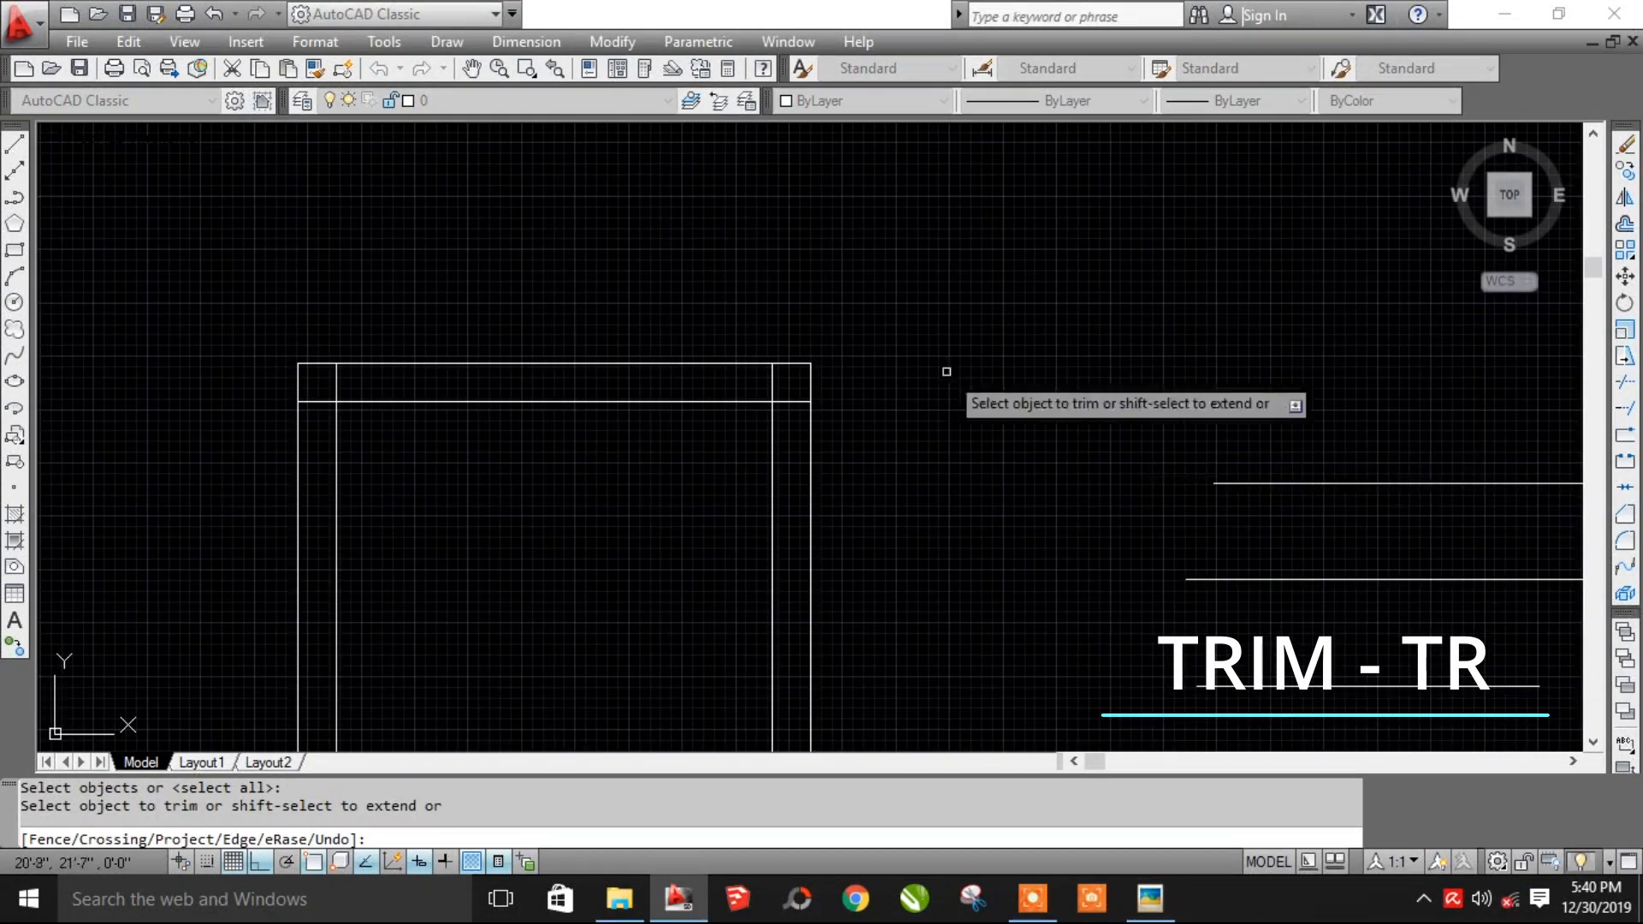
{"action": "left_click", "coordinate": [772, 377]}
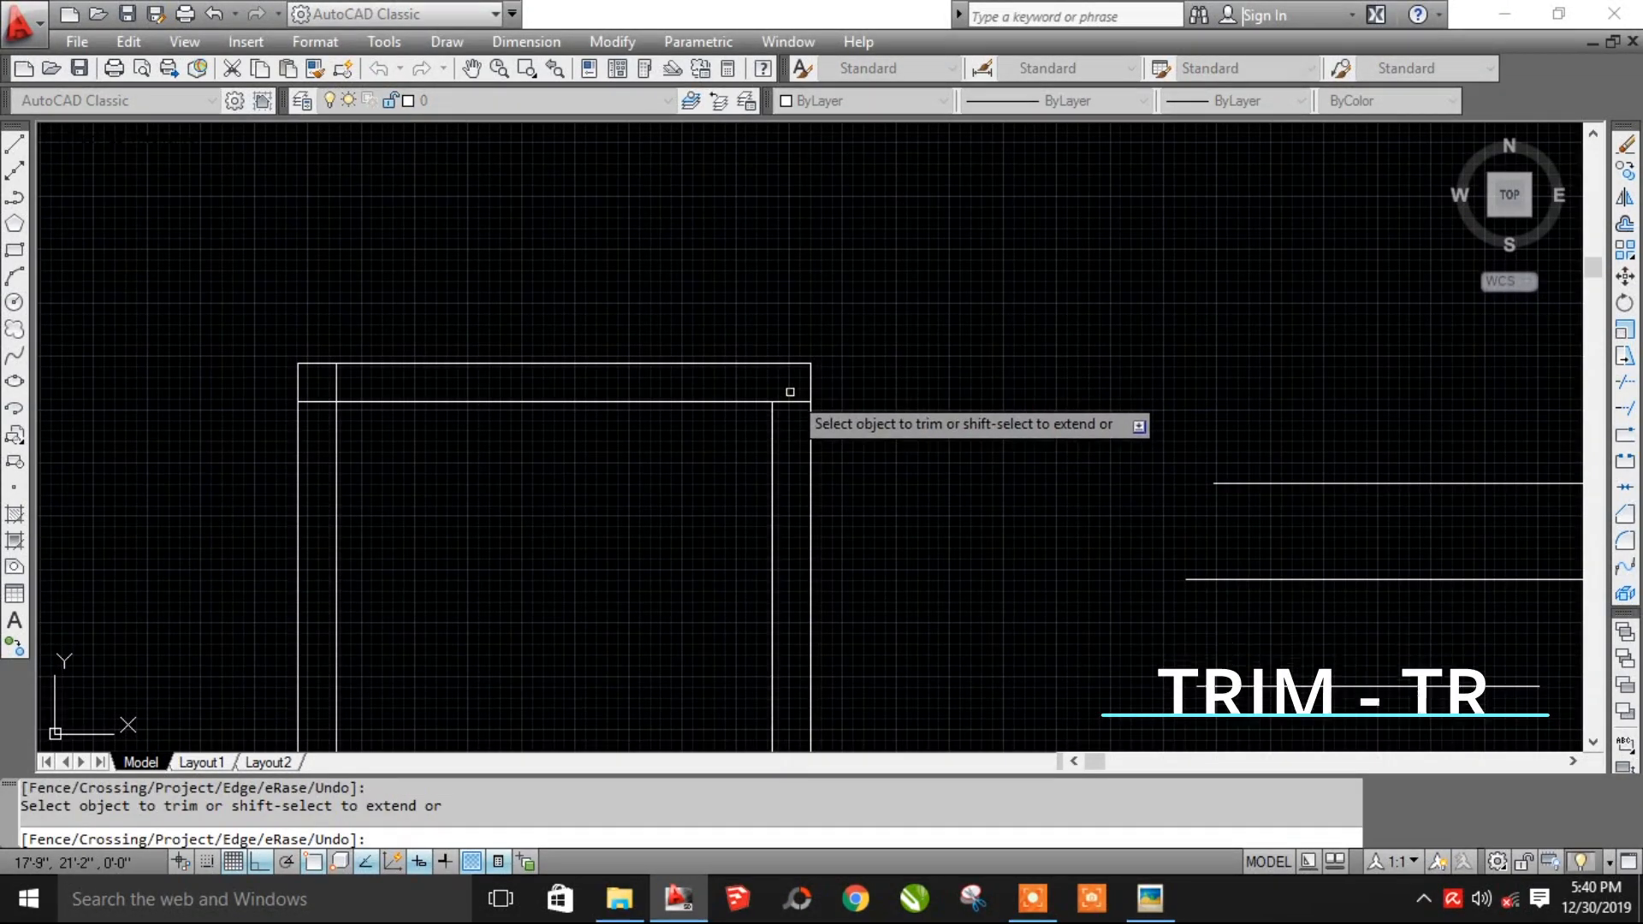
{"action": "left_click", "coordinate": [789, 400]}
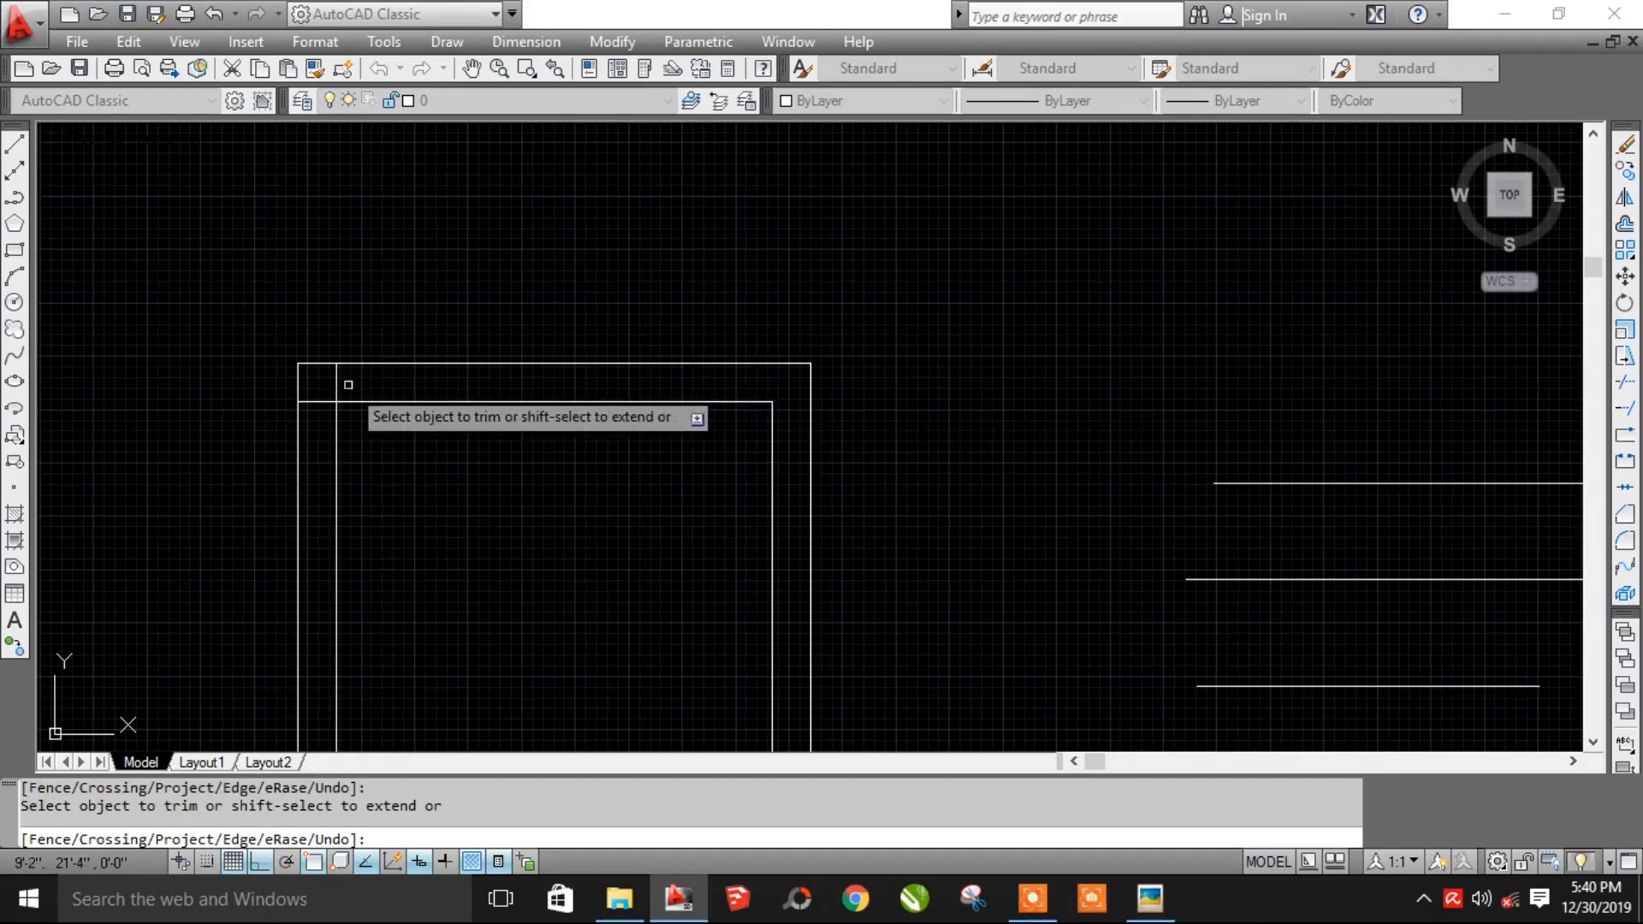
{"action": "left_click", "coordinate": [321, 402]}
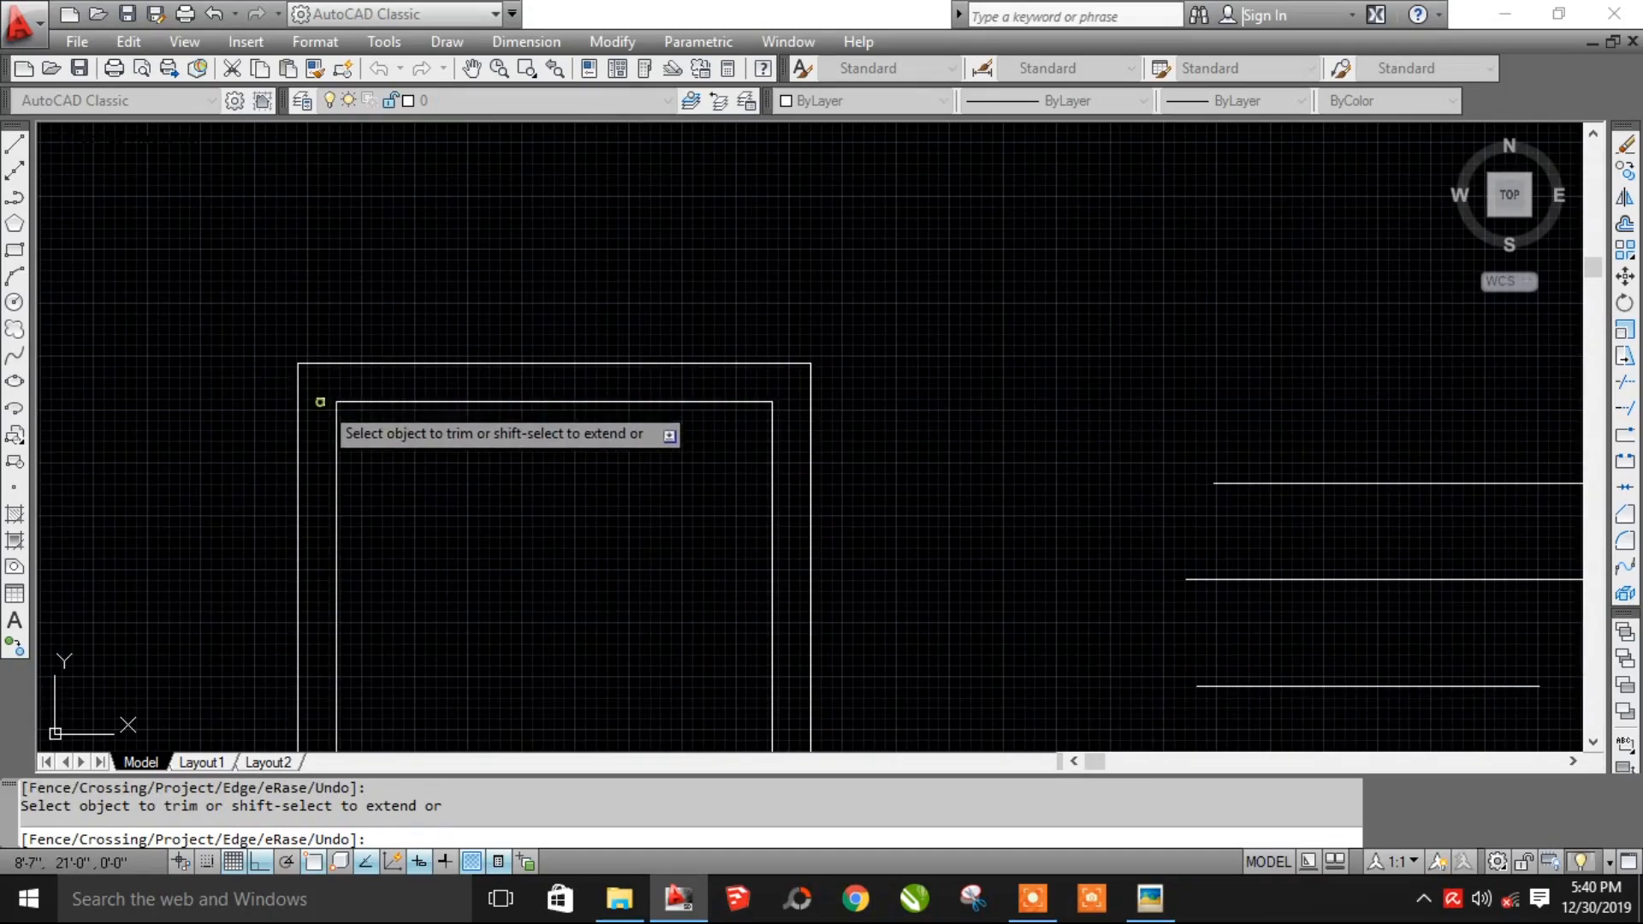
{"action": "scroll", "coordinate": [405, 426], "scroll_direction": "down", "scroll_amount": 2}
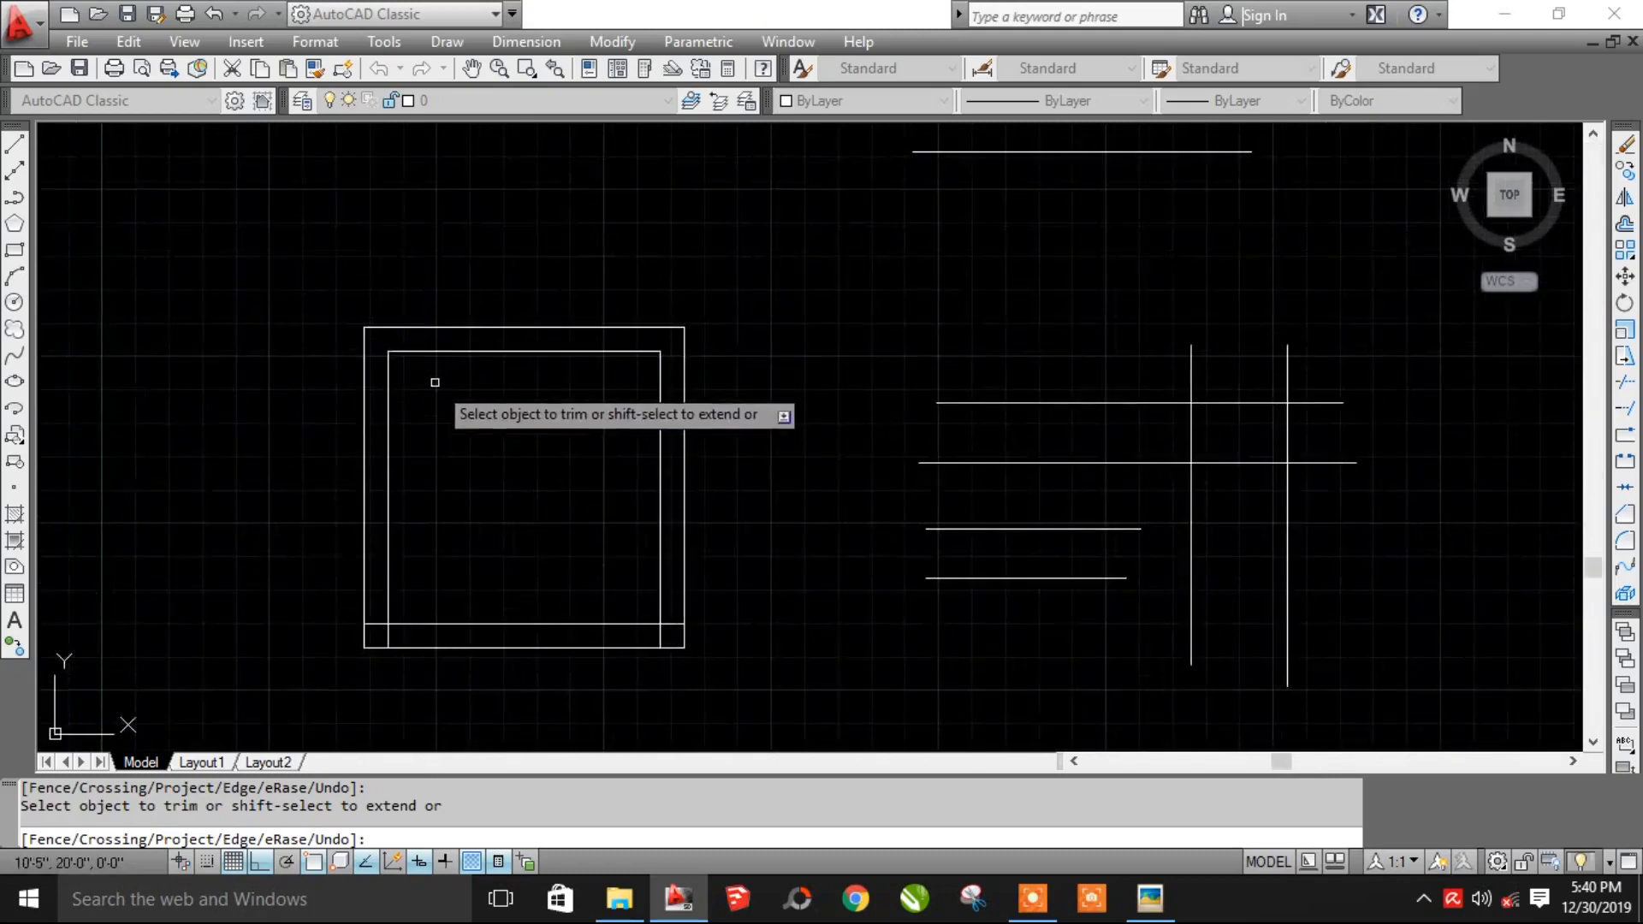
{"action": "key", "text": "Escape"}
- Draw a short vertical line from the inner square's upper-left corner up to the outer square's top edge
{"action": "type", "text": "L"}
{"action": "key", "text": "Return"}
{"action": "scroll", "coordinate": [419, 375], "scroll_direction": "up", "scroll_amount": 3}
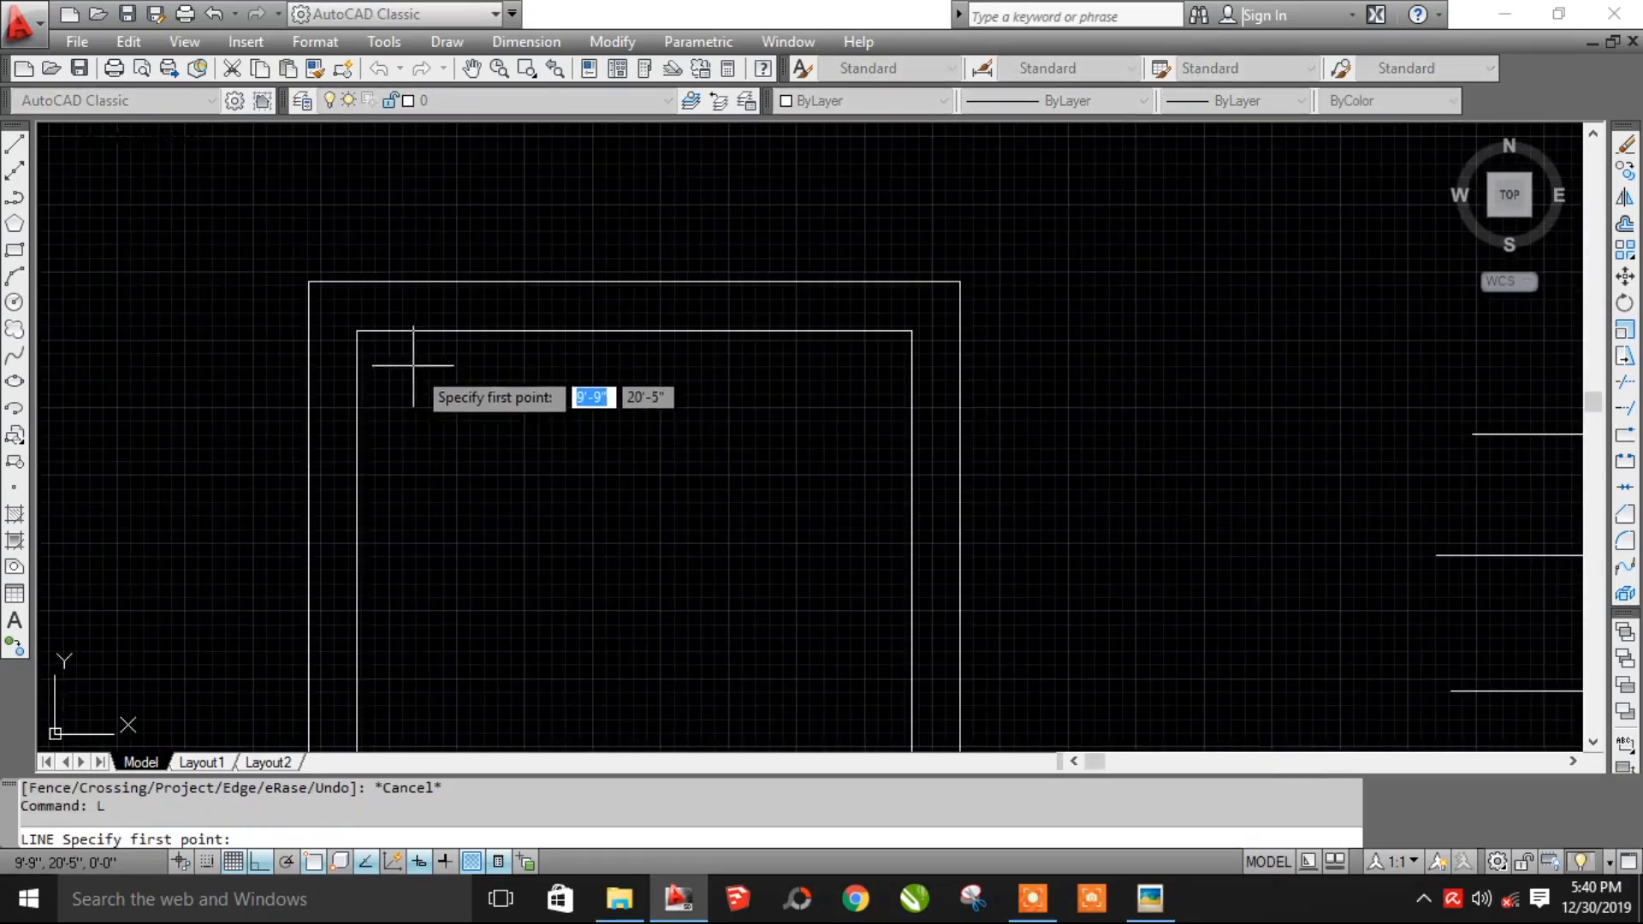
{"action": "key", "text": "Escape"}
{"action": "type", "text": "L"}
{"action": "key", "text": "Return"}
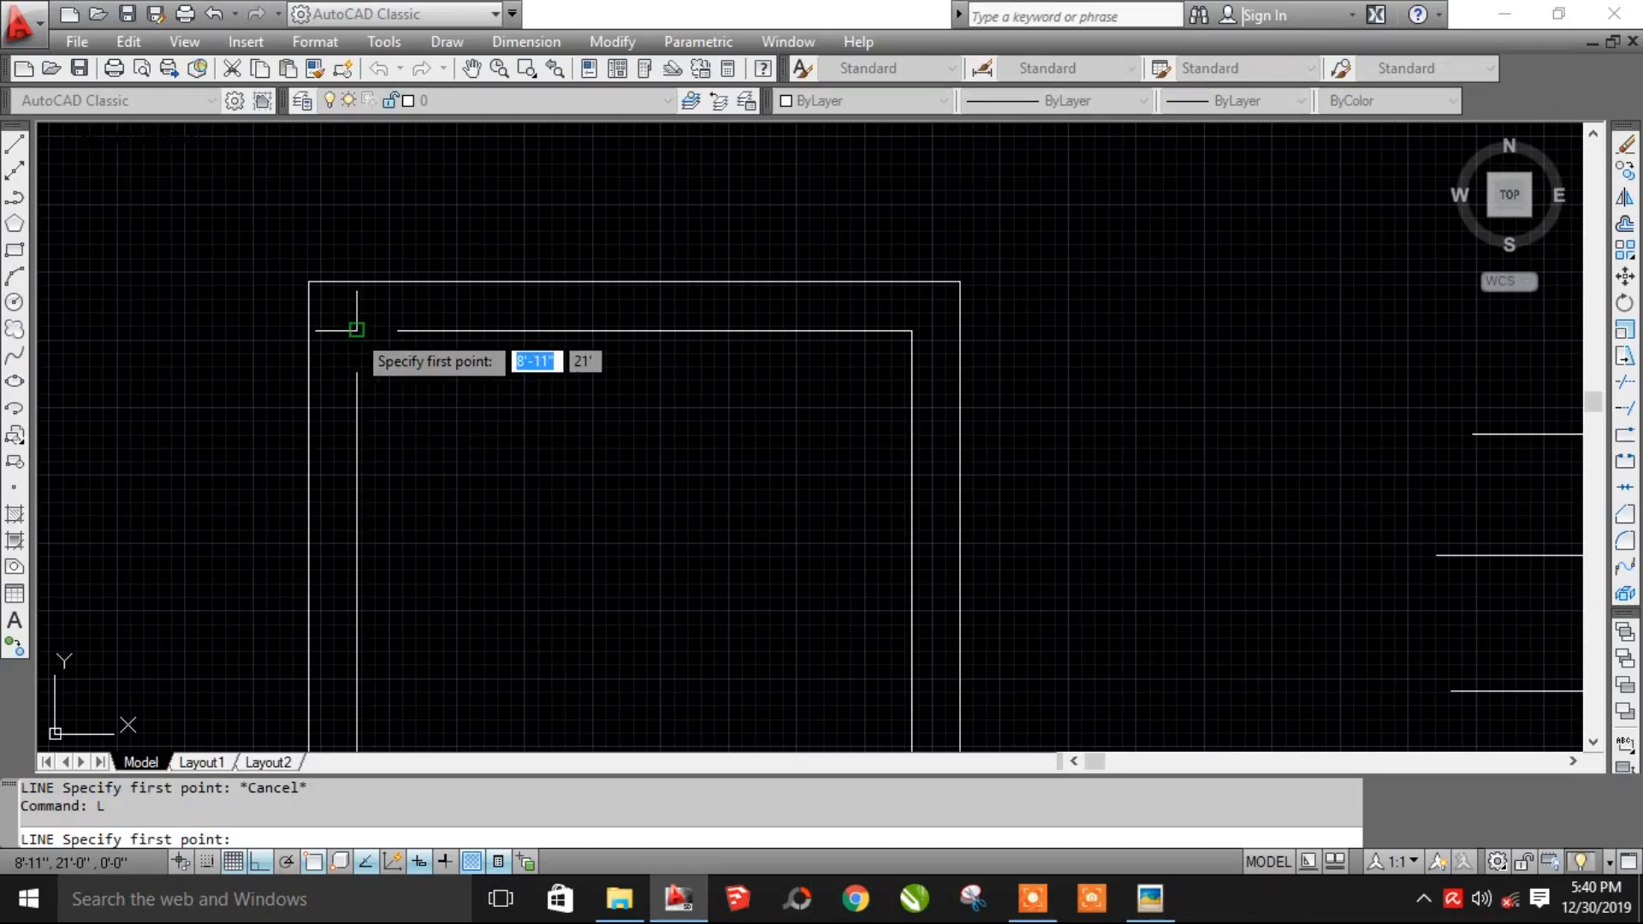
{"action": "left_click", "coordinate": [354, 329]}
{"action": "left_click", "coordinate": [356, 282]}
{"action": "key", "text": "Escape"}
- Try to trim the short vertical line at the upper-left corner, and erase that line
{"action": "type", "text": "TR"}
{"action": "key", "text": "Return"}
{"action": "key", "text": "Return"}
{"action": "left_click", "coordinate": [371, 309]}
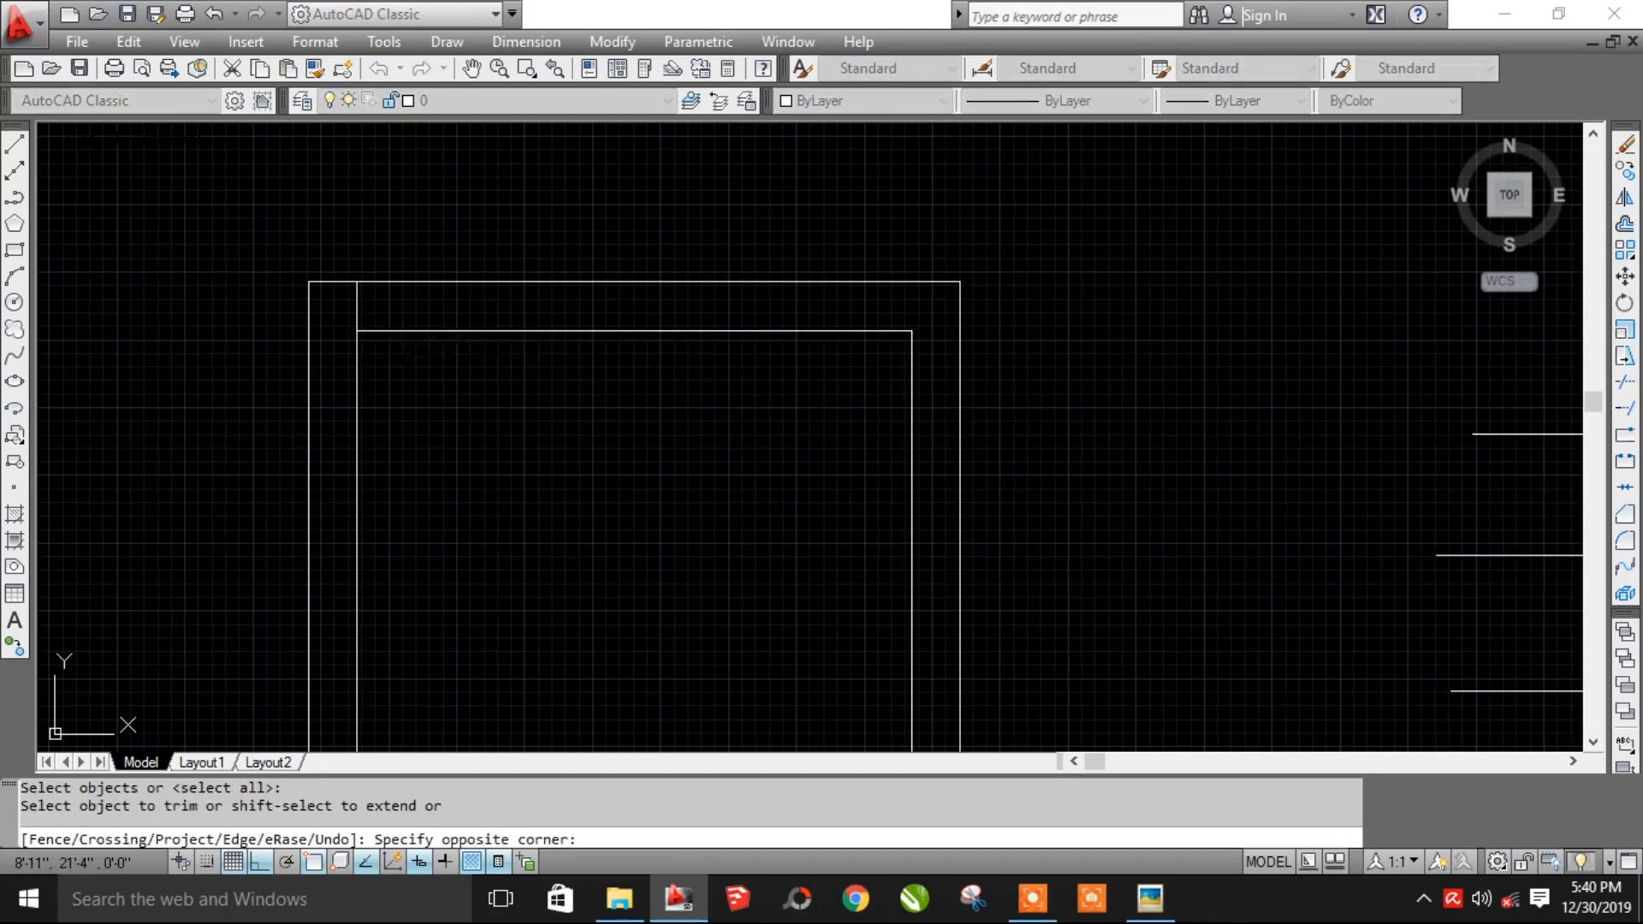
{"action": "left_click", "coordinate": [351, 304]}
{"action": "left_click", "coordinate": [370, 308]}
{"action": "left_click", "coordinate": [336, 298]}
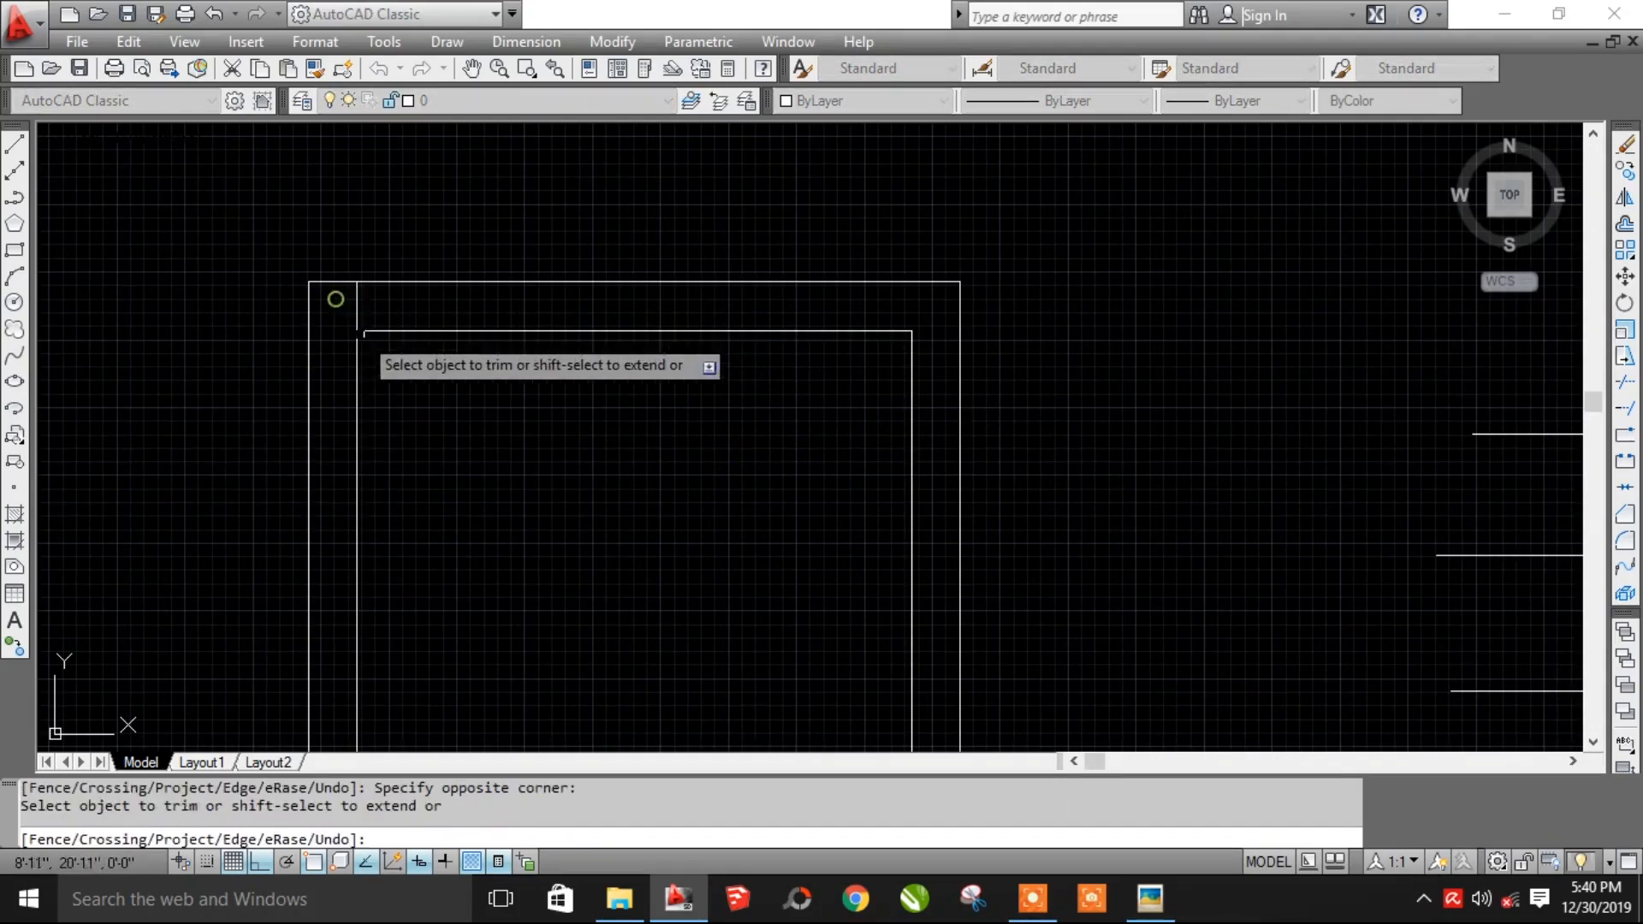
{"action": "left_click", "coordinate": [361, 305]}
{"action": "key", "text": "Escape"}
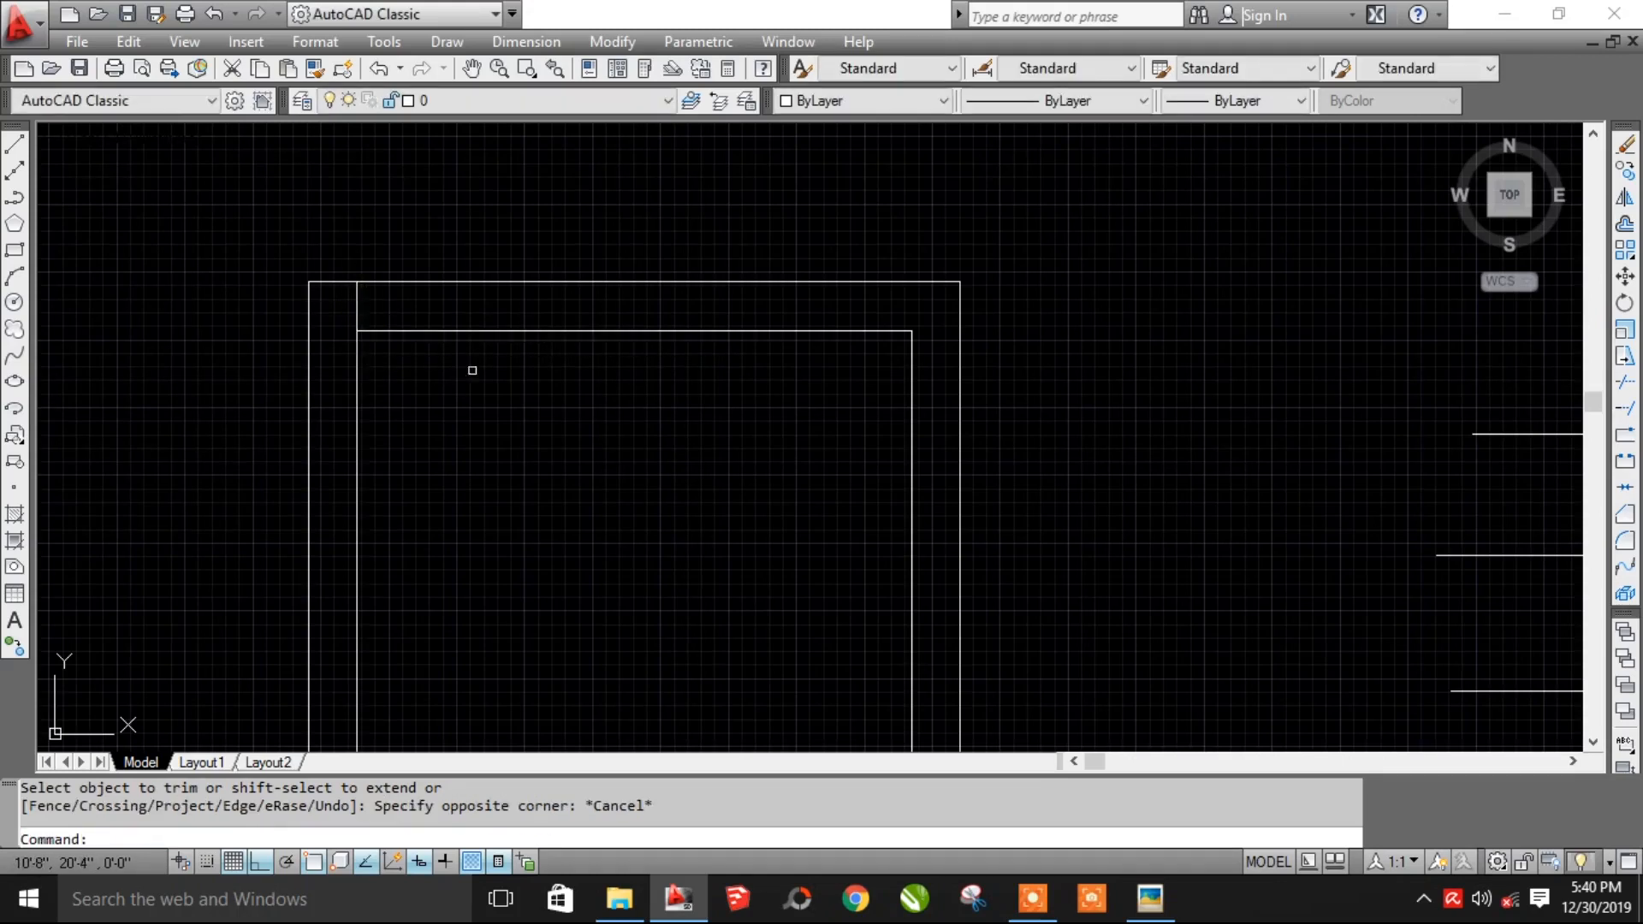
{"action": "left_click", "coordinate": [357, 309]}
{"action": "key", "text": "Delete"}
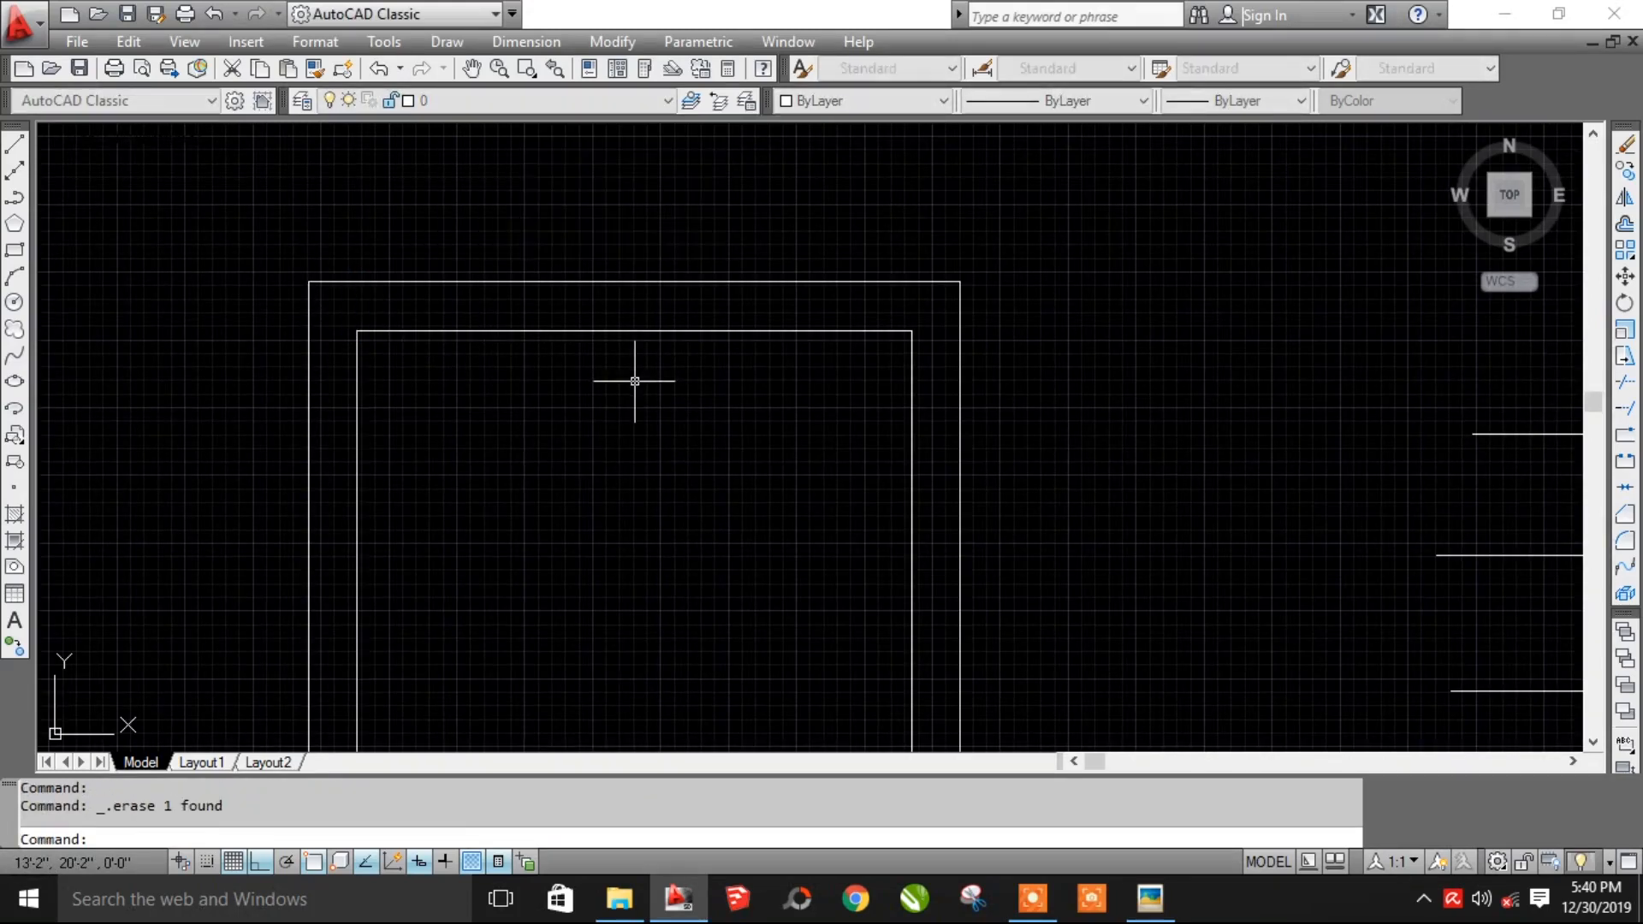
- Trim the overlapping ends of the offset lines at the square's lower-left corner
{"action": "scroll", "coordinate": [629, 411], "scroll_direction": "down", "scroll_amount": 2}
{"action": "middle_click_drag", "start_coordinate": [660, 393], "coordinate": [660, 188]}
{"action": "scroll", "coordinate": [445, 491], "scroll_direction": "up", "scroll_amount": 3}
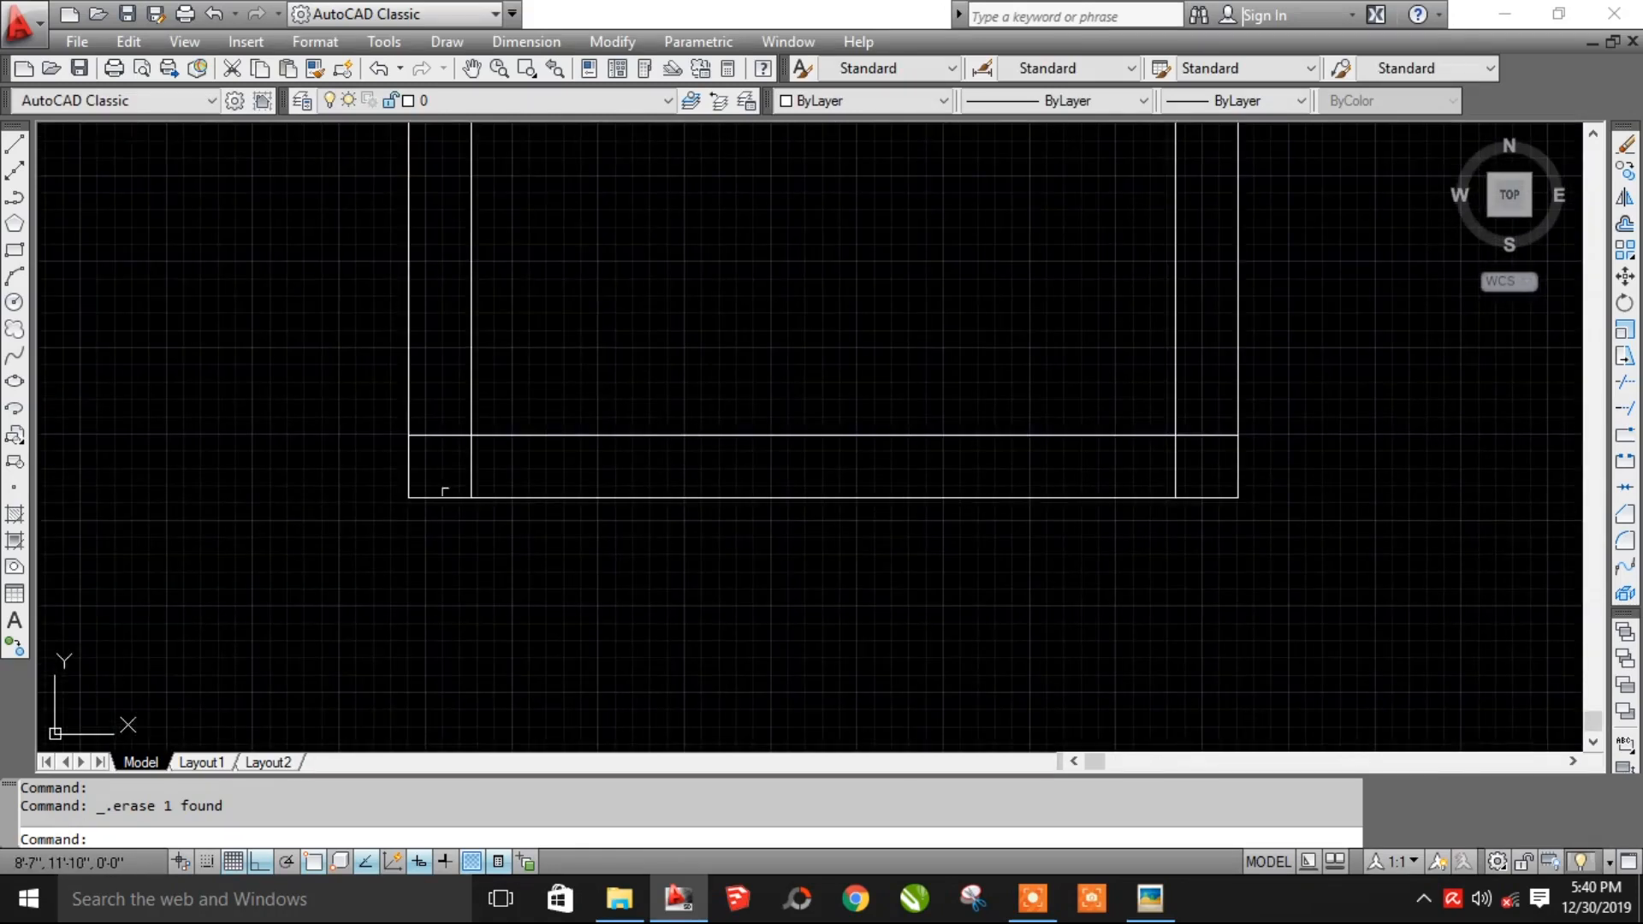
{"action": "left_click", "coordinate": [508, 435]}
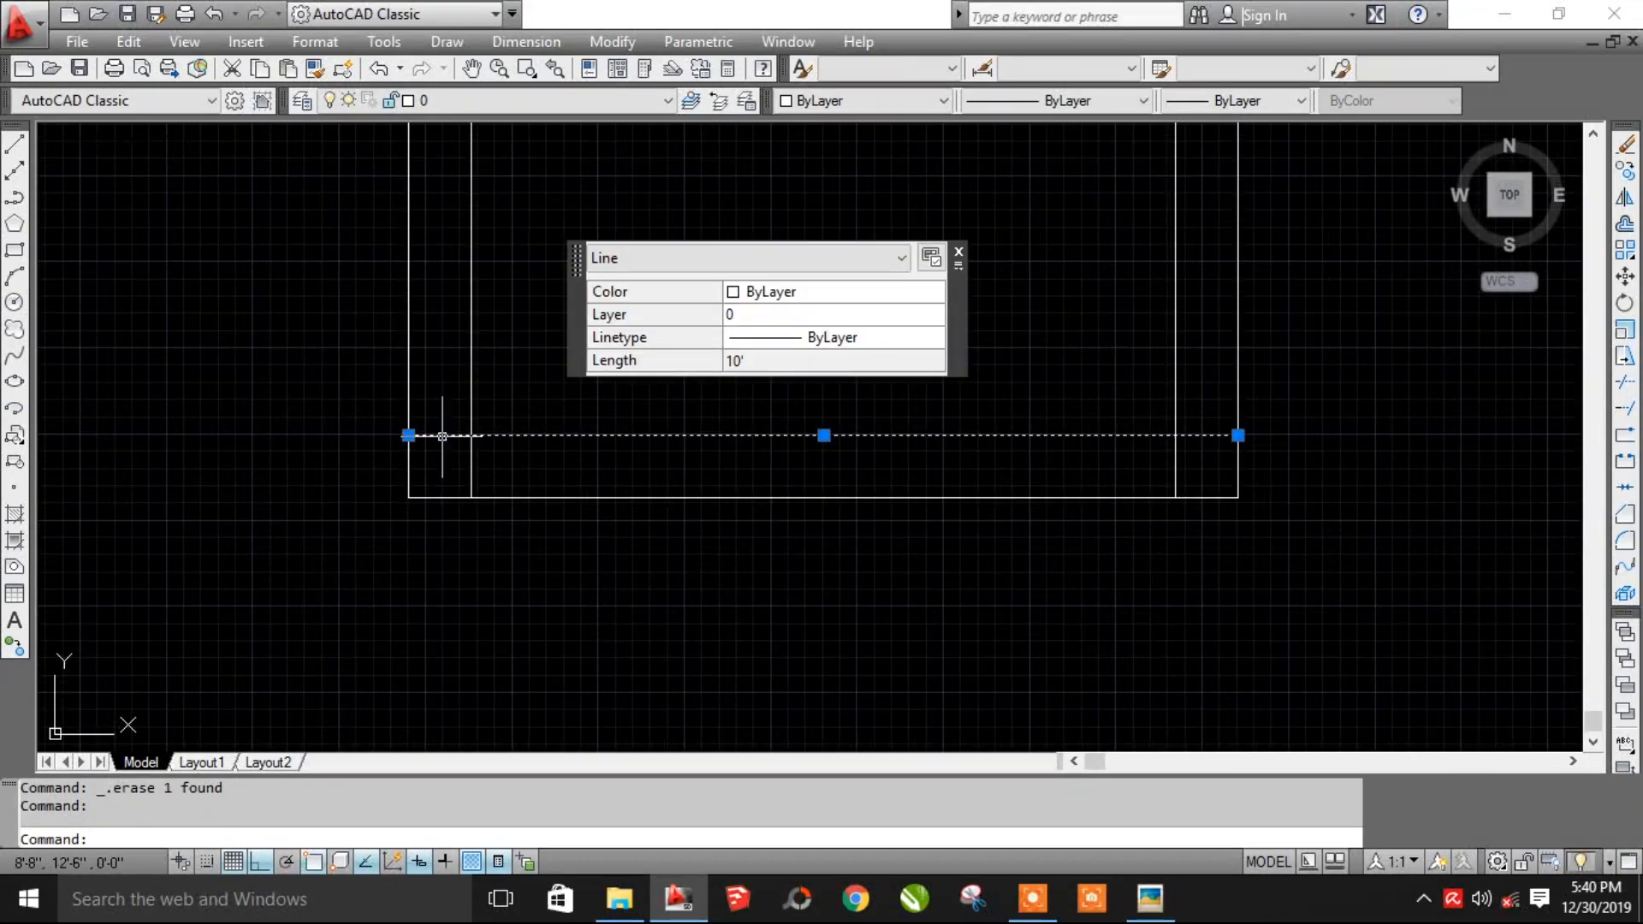
{"action": "key", "text": "Escape"}
{"action": "left_click", "coordinate": [473, 407]}
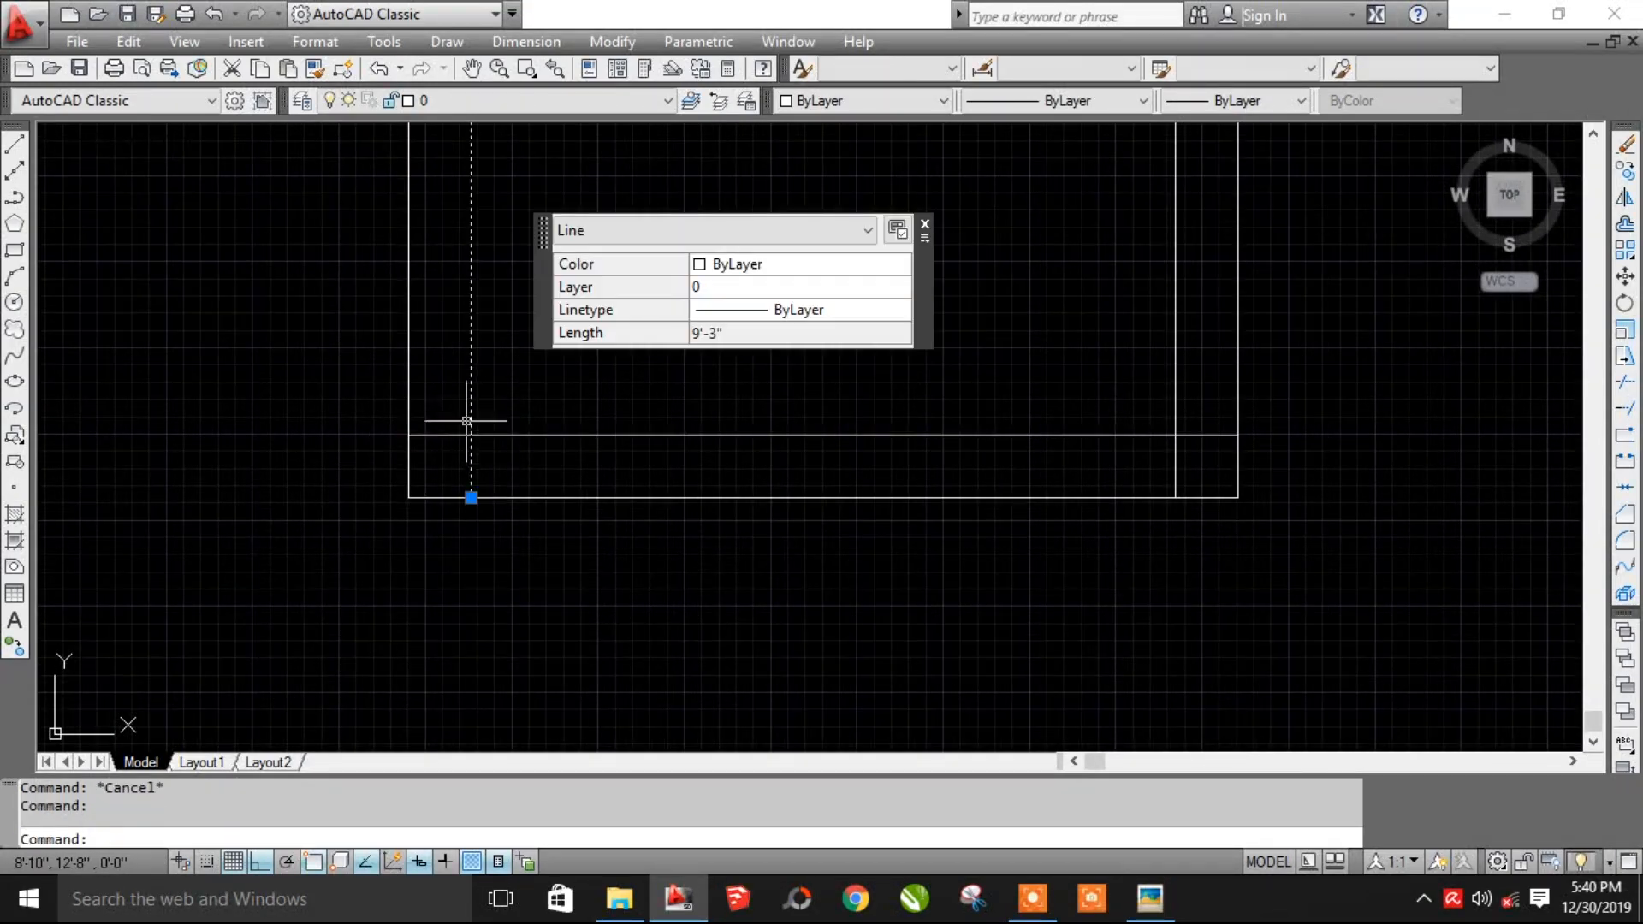
{"action": "key", "text": "Escape"}
{"action": "type", "text": "TR"}
{"action": "key", "text": "Return"}
{"action": "key", "text": "Return"}
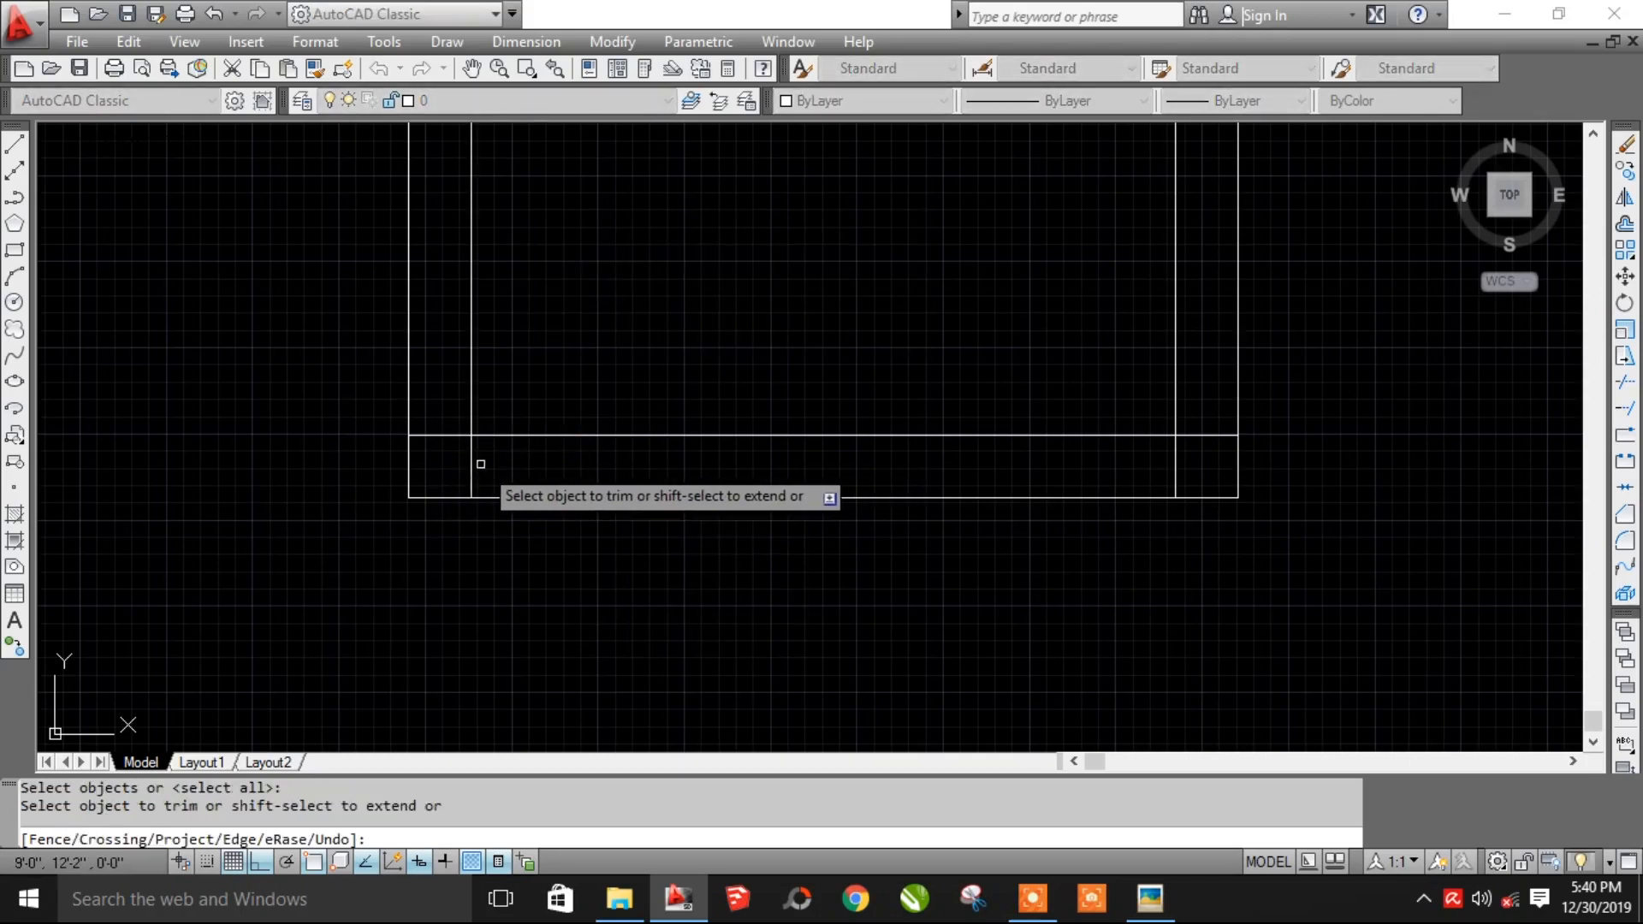
{"action": "left_click", "coordinate": [470, 465]}
{"action": "left_click", "coordinate": [442, 435]}
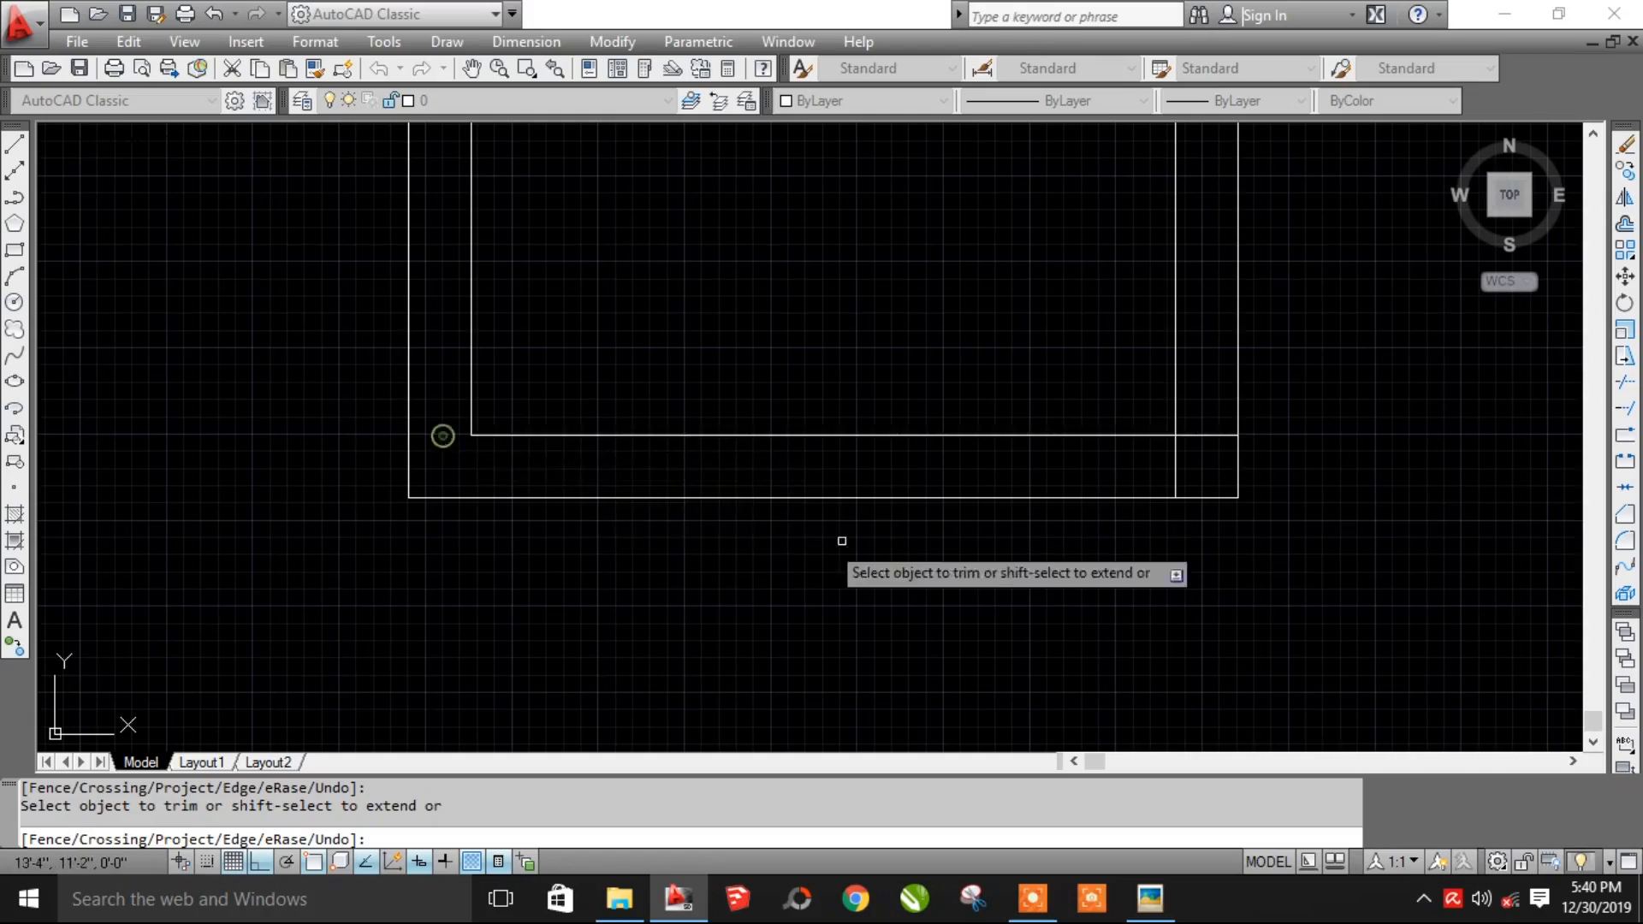
- Trim the overlapping ends of the offset lines at the square's lower-right corner
{"action": "left_click", "coordinate": [1175, 471]}
{"action": "left_click", "coordinate": [1175, 471]}
{"action": "left_click", "coordinate": [1223, 448]}
{"action": "left_click", "coordinate": [1195, 410]}
{"action": "key", "text": "Escape"}
- Trim the uppermost crossing horizontal line beside the square back to the left vertical line in two segments, using all objects as cutting edges
{"action": "scroll", "coordinate": [1215, 505], "scroll_direction": "down", "scroll_amount": 2}
{"action": "middle_click_drag", "start_coordinate": [1208, 524], "coordinate": [694, 609]}
{"action": "scroll", "coordinate": [873, 530], "scroll_direction": "down", "scroll_amount": 2}
{"action": "middle_click_drag", "start_coordinate": [1043, 524], "coordinate": [881, 574]}
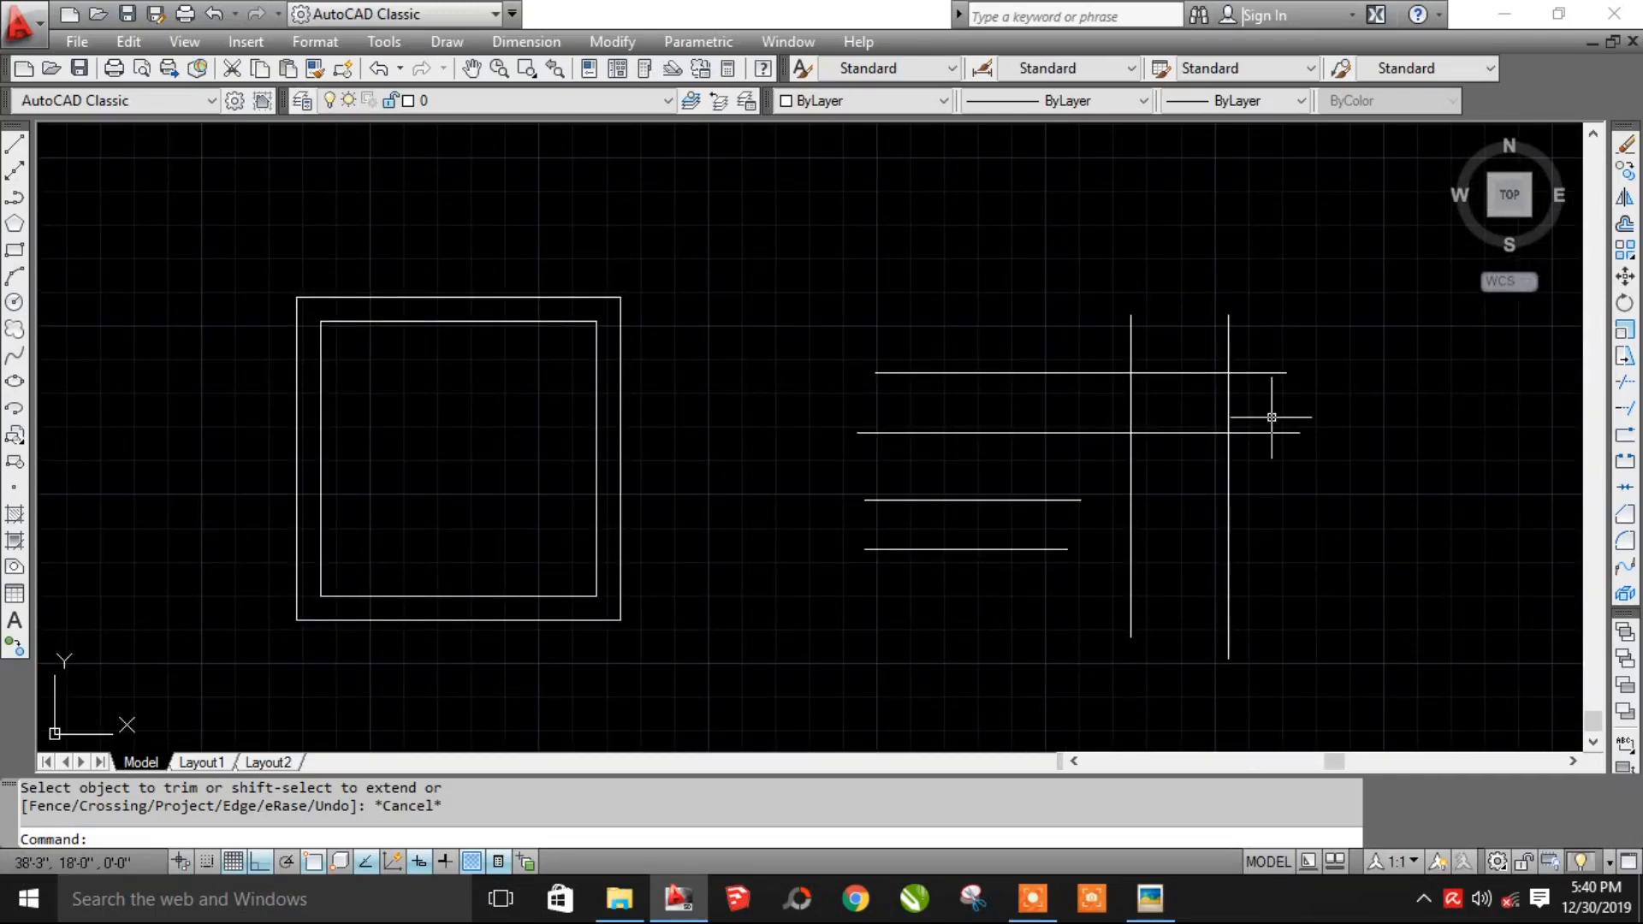
{"action": "type", "text": "TR"}
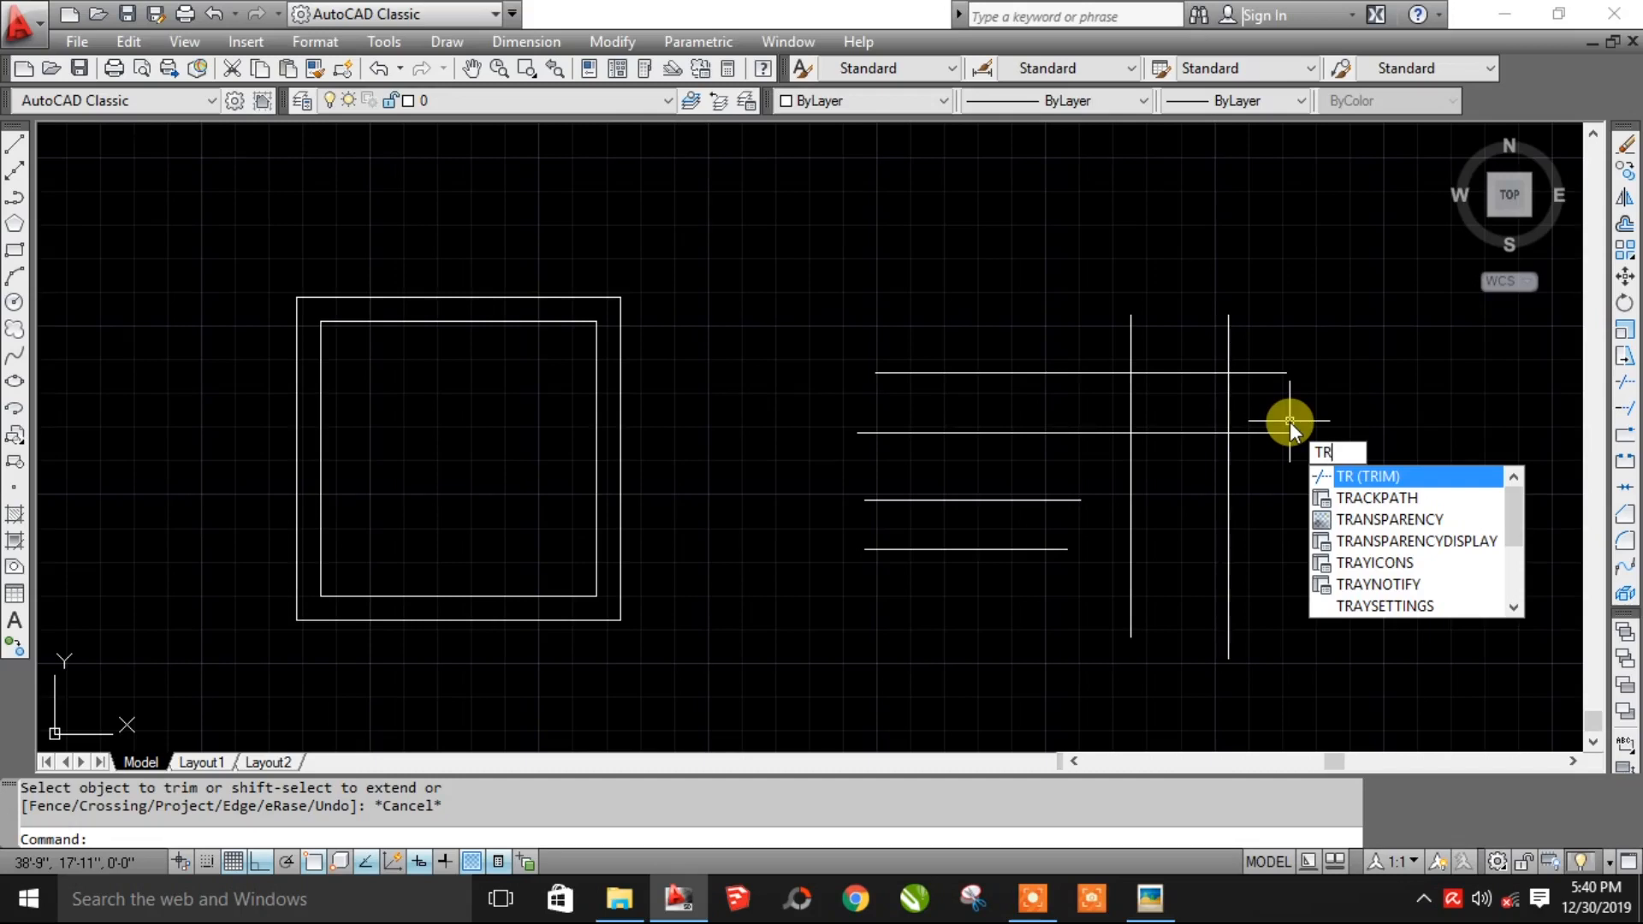
{"action": "key", "text": "Return"}
{"action": "key", "text": "Return"}
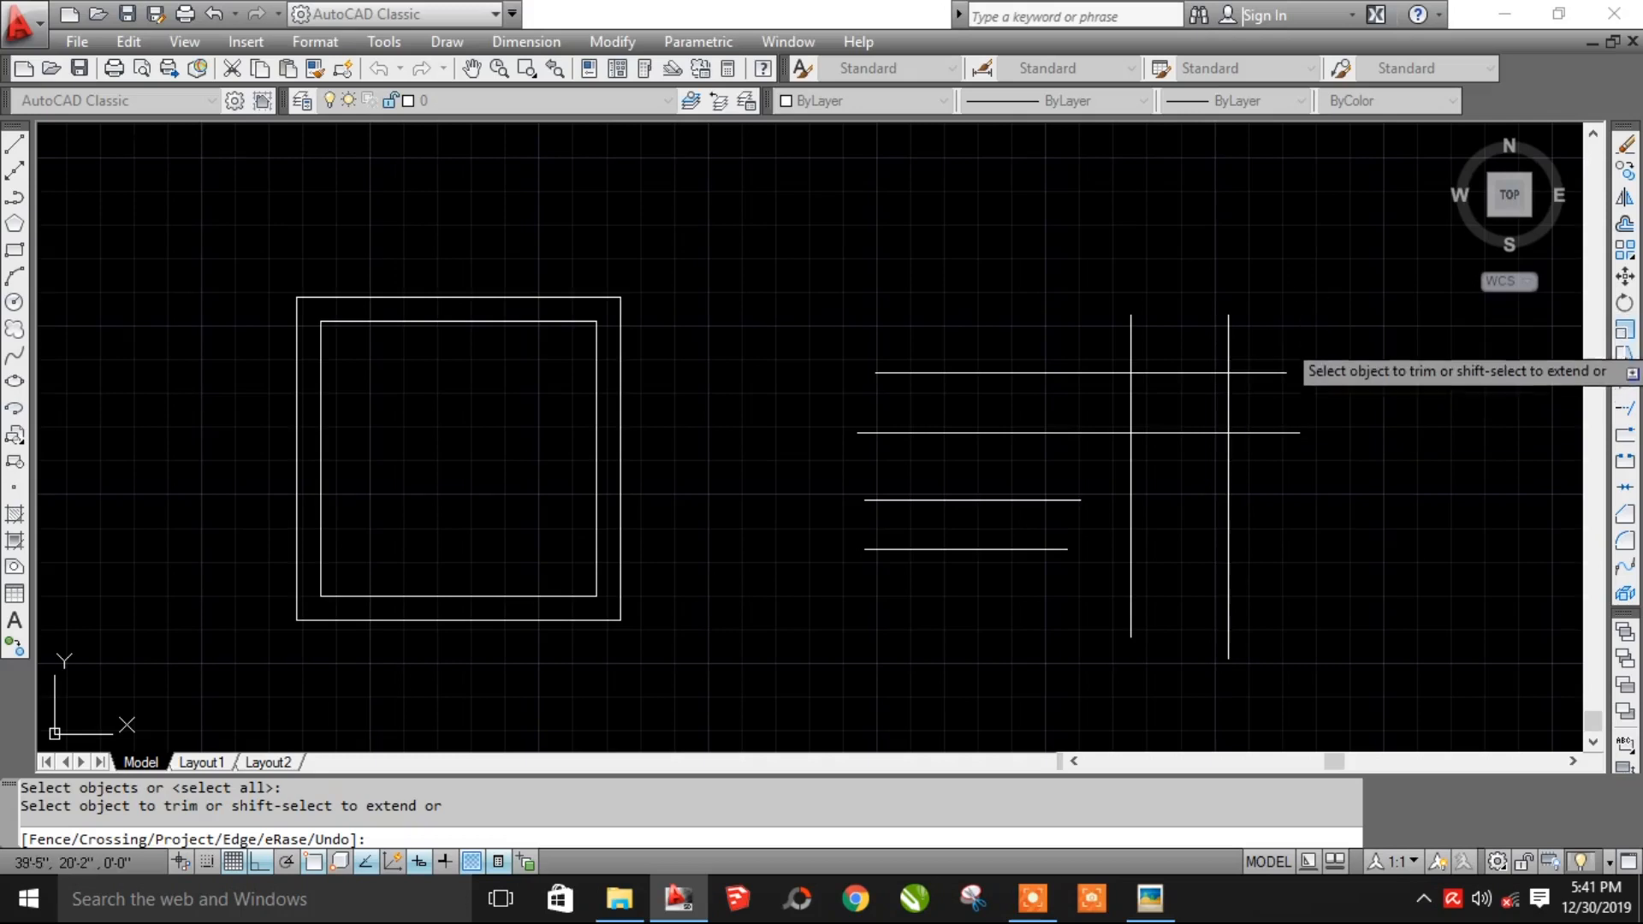
{"action": "left_click", "coordinate": [1258, 373]}
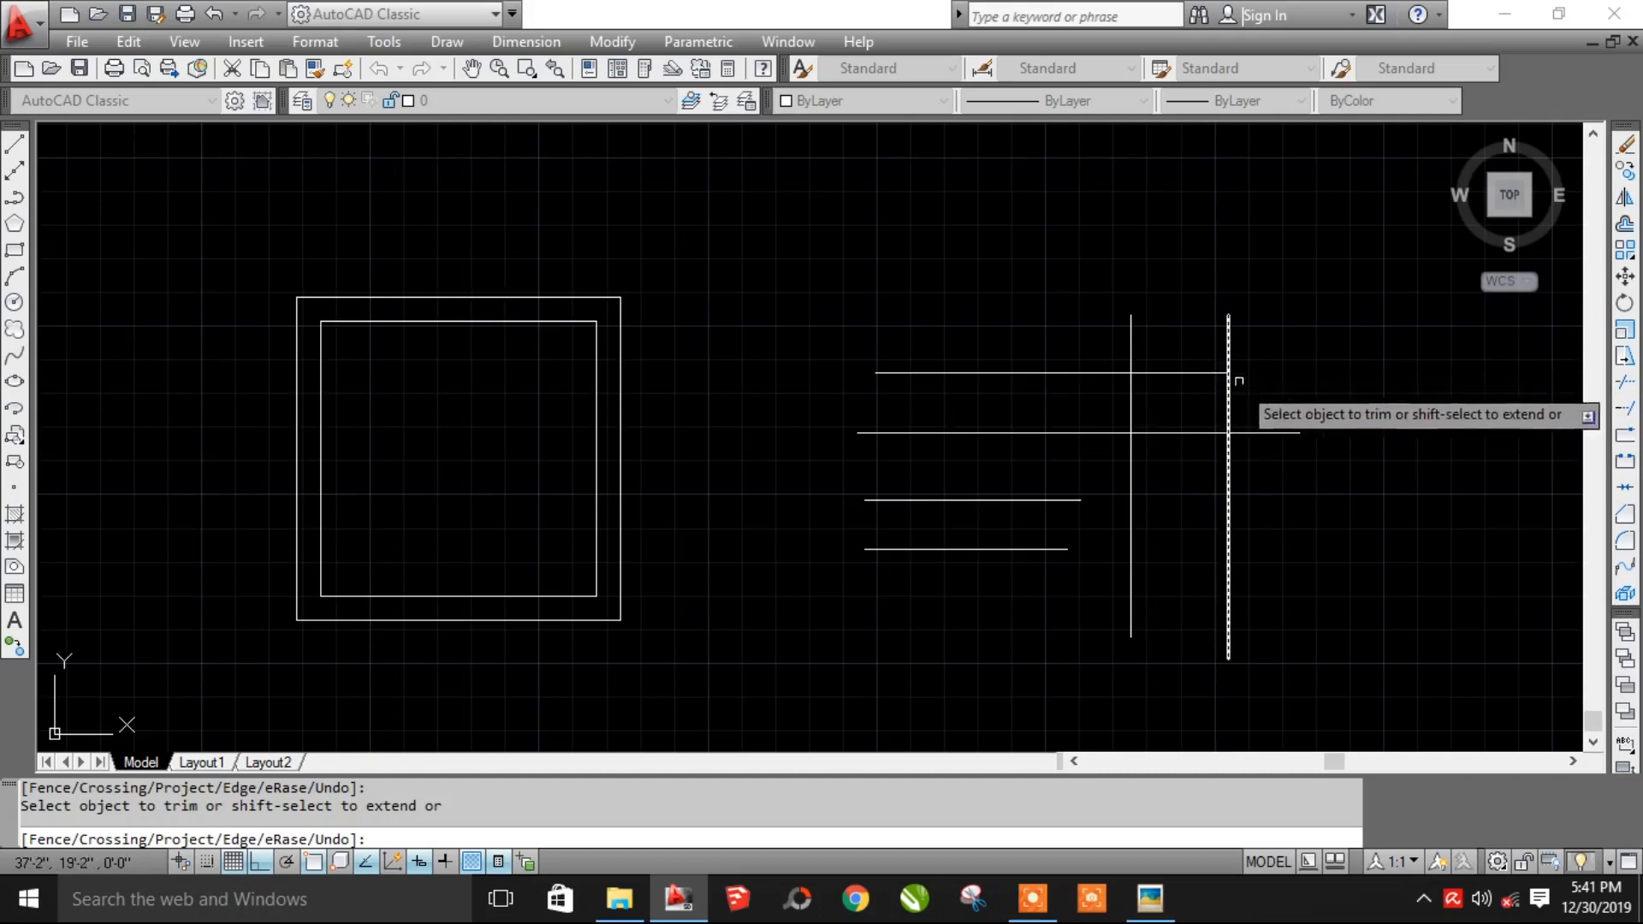
{"action": "left_click", "coordinate": [1178, 373]}
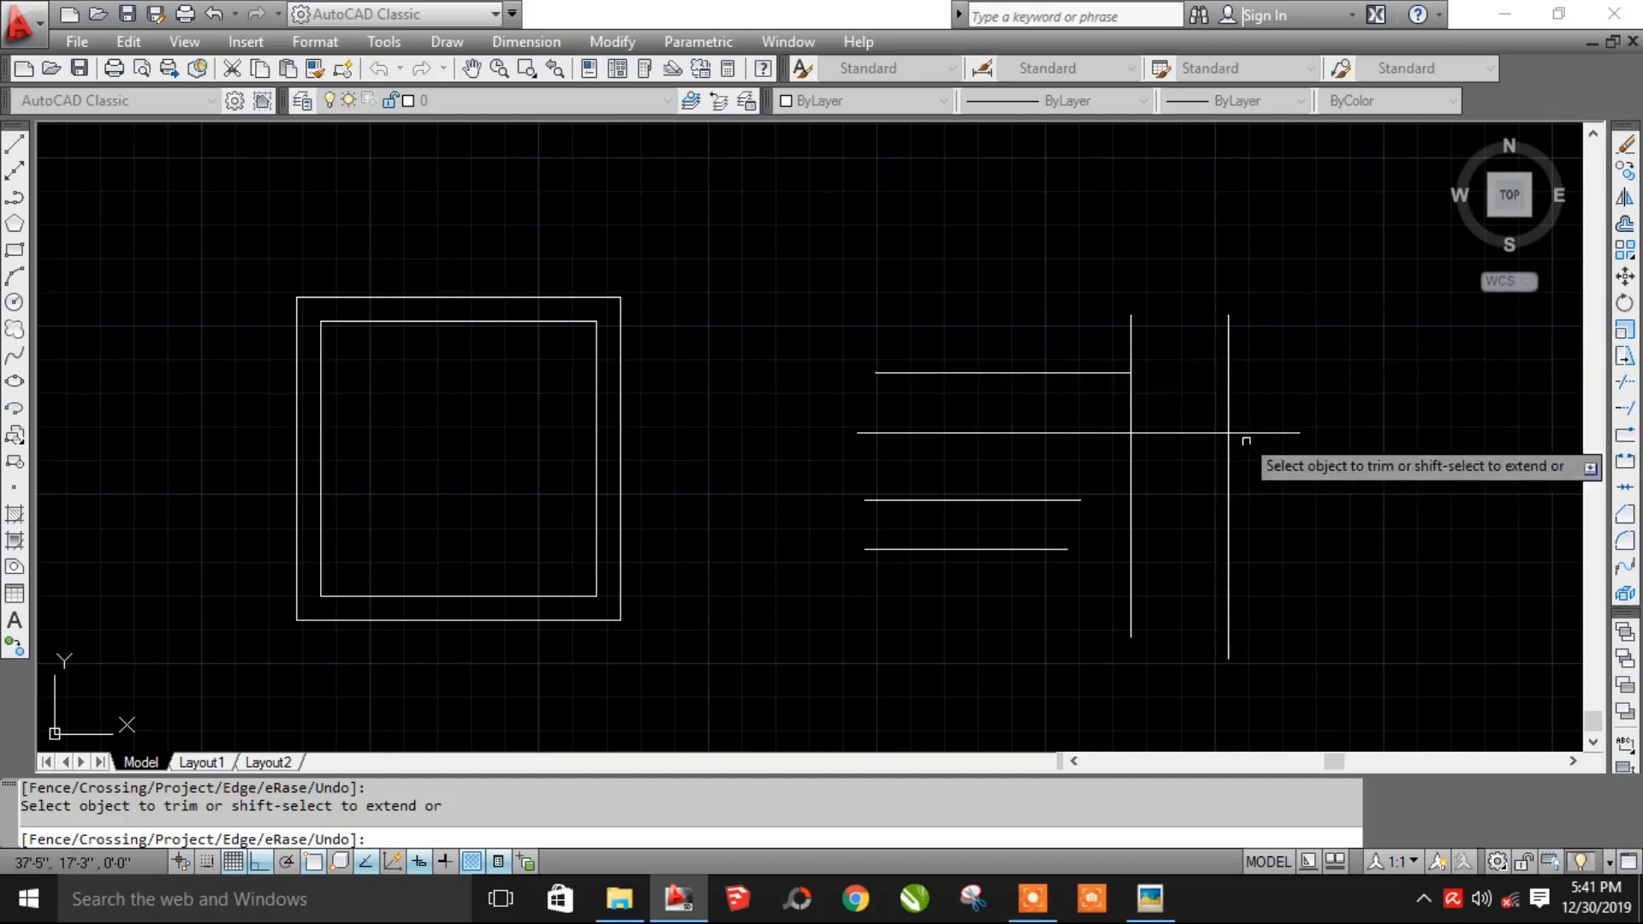
{"action": "key", "text": "Escape"}
- Trim the second horizontal line in one piece back to the left vertical line, using only that vertical line as cutting edge
{"action": "type", "text": "TR"}
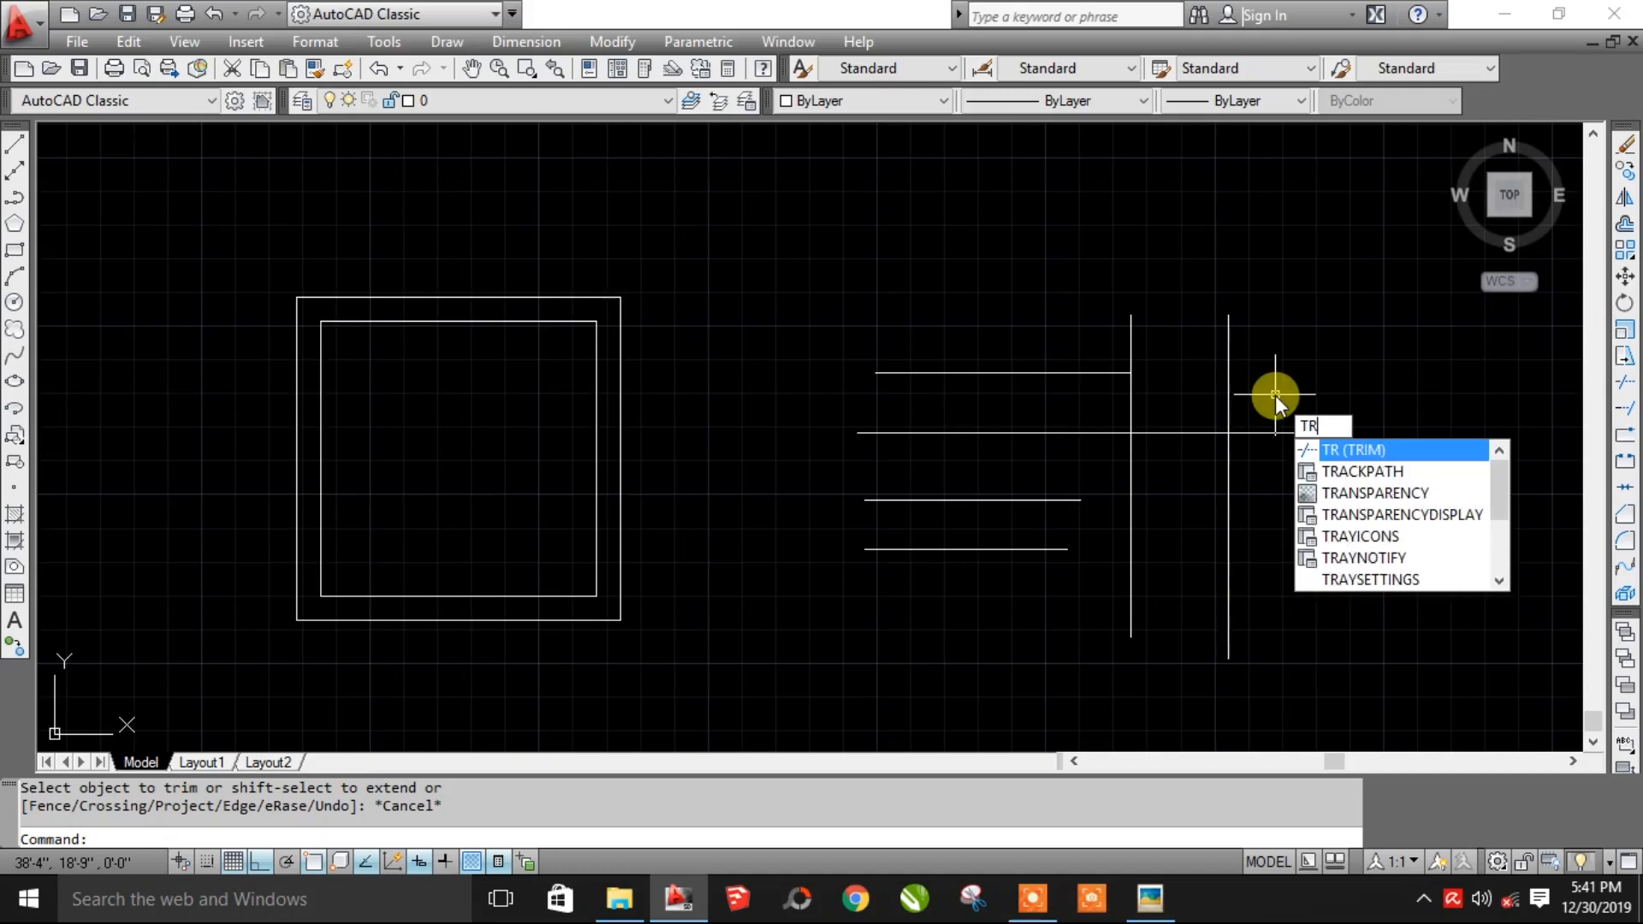
{"action": "key", "text": "Return"}
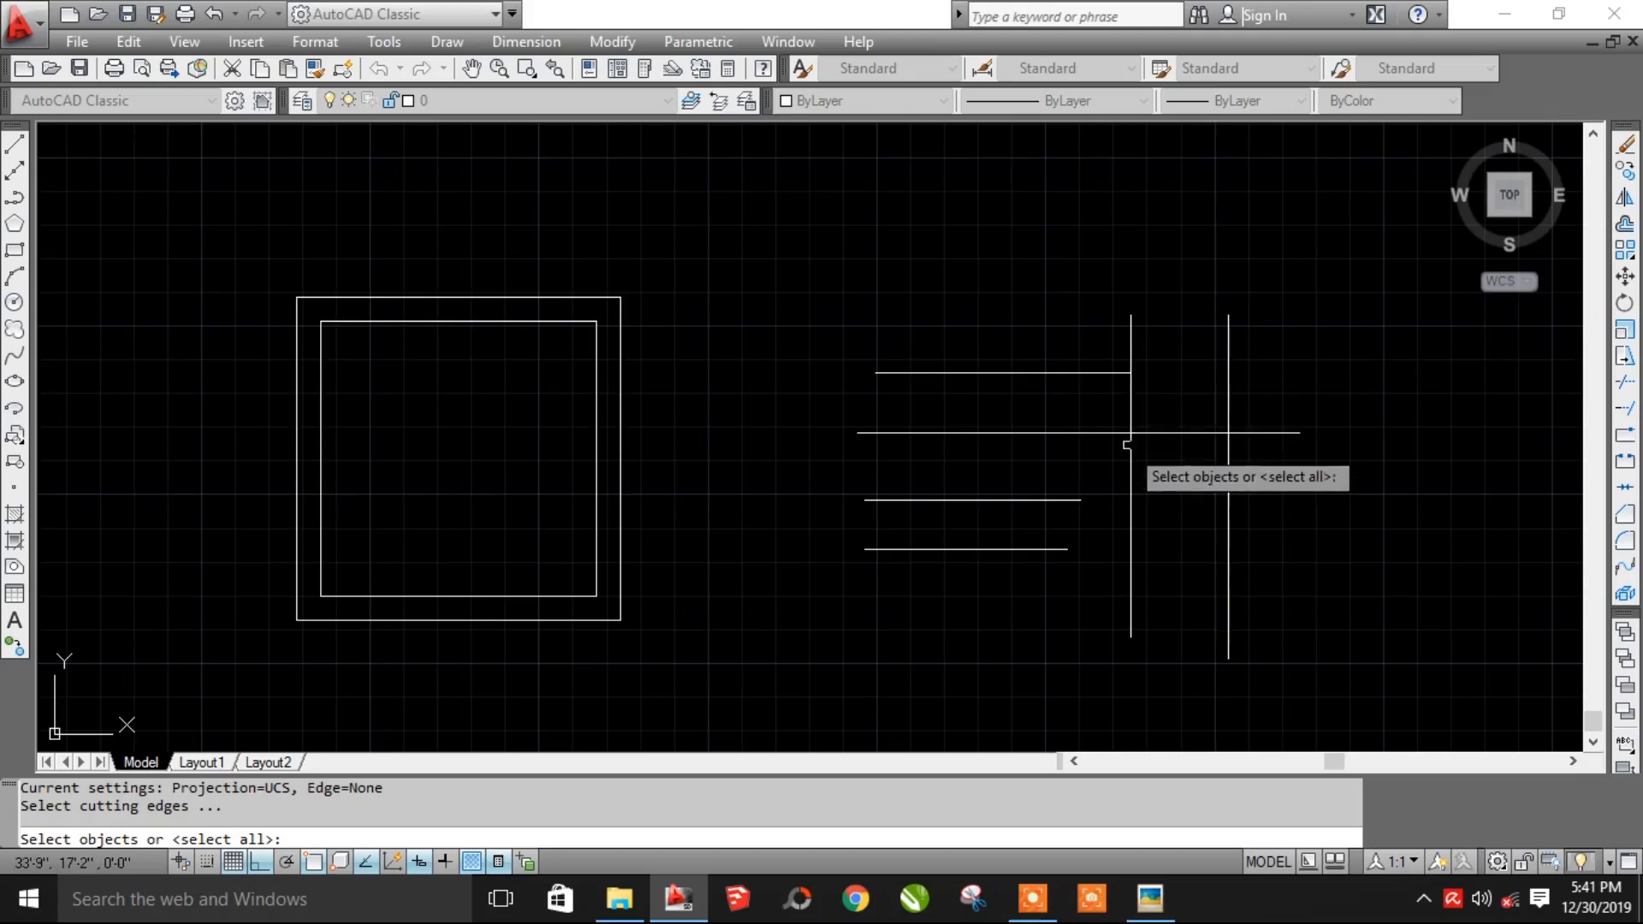
{"action": "left_click", "coordinate": [1129, 398]}
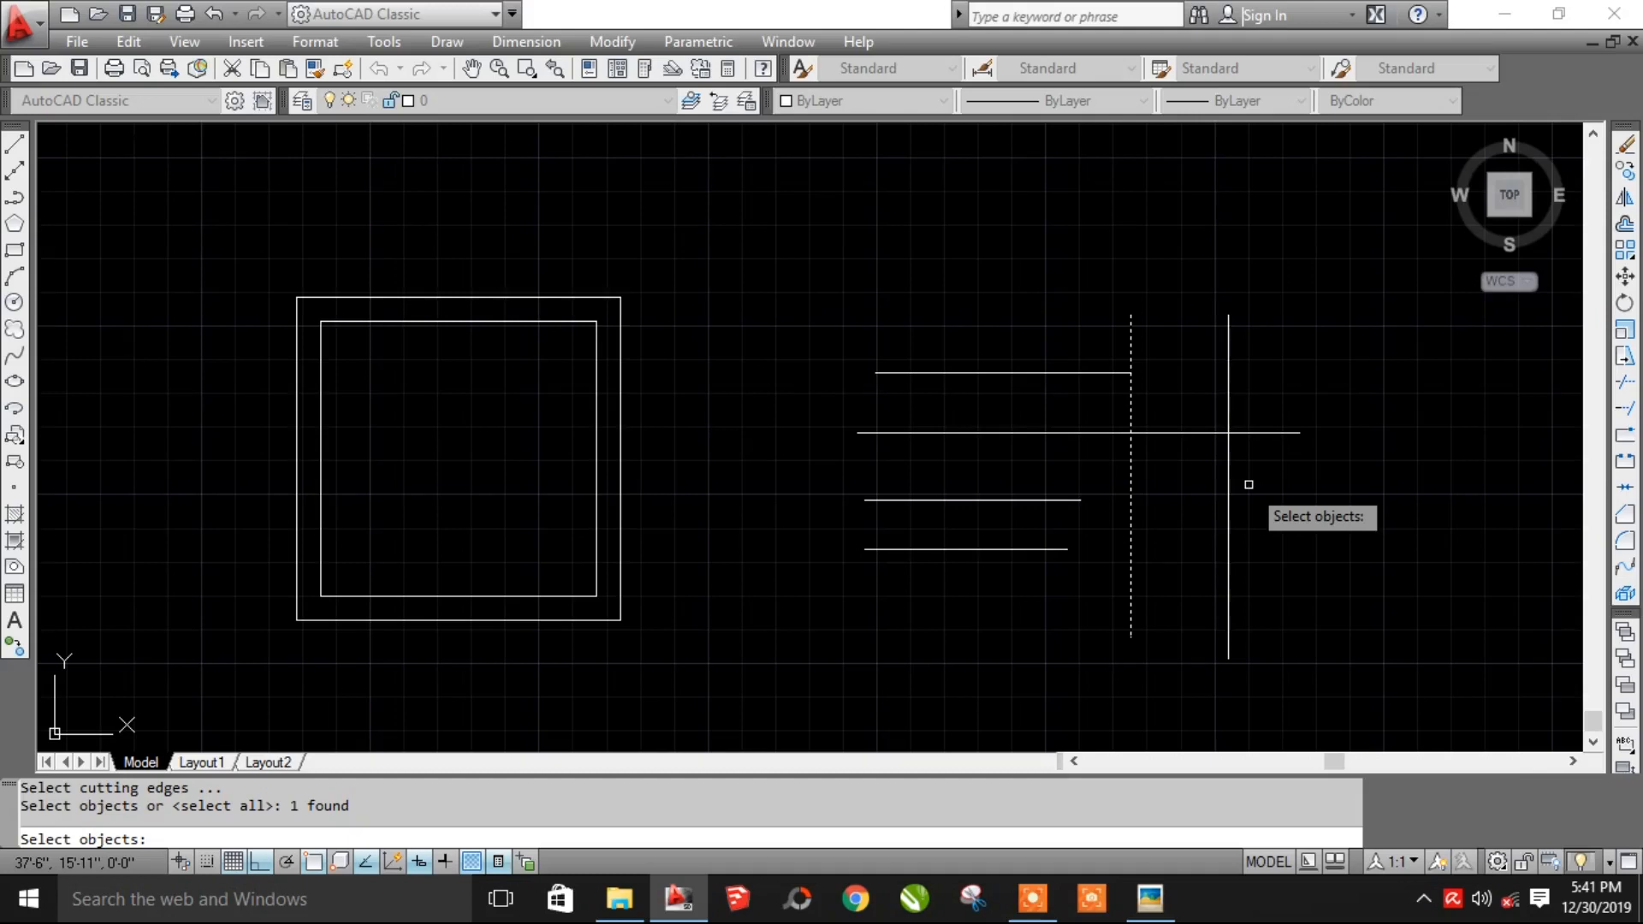
{"action": "key", "text": "Return"}
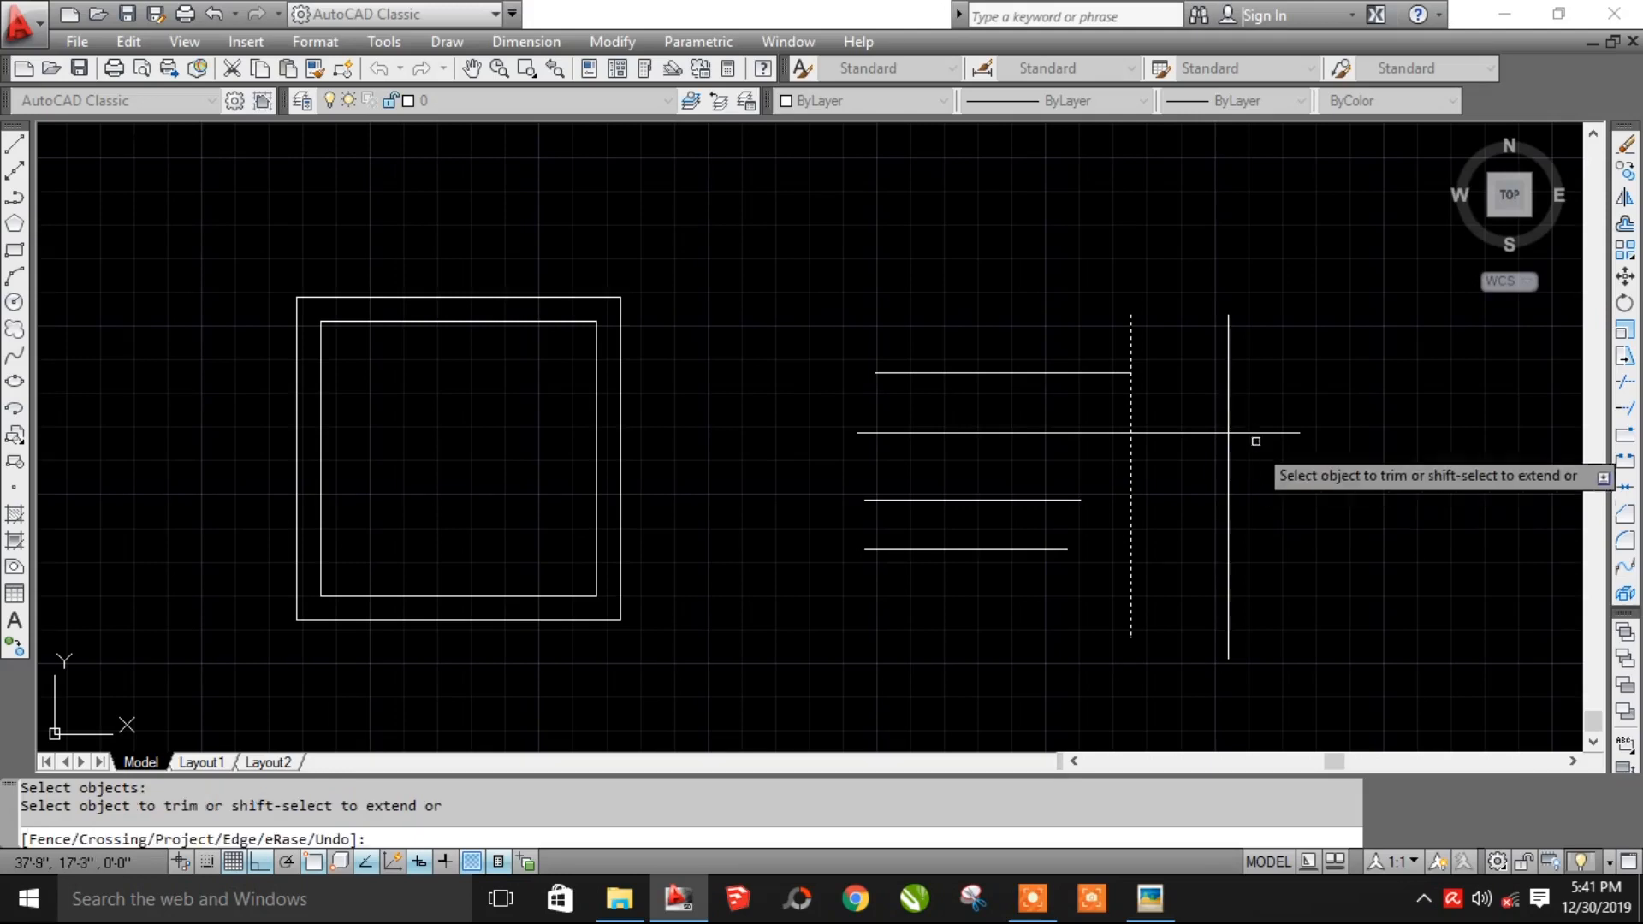
{"action": "left_click", "coordinate": [1271, 433]}
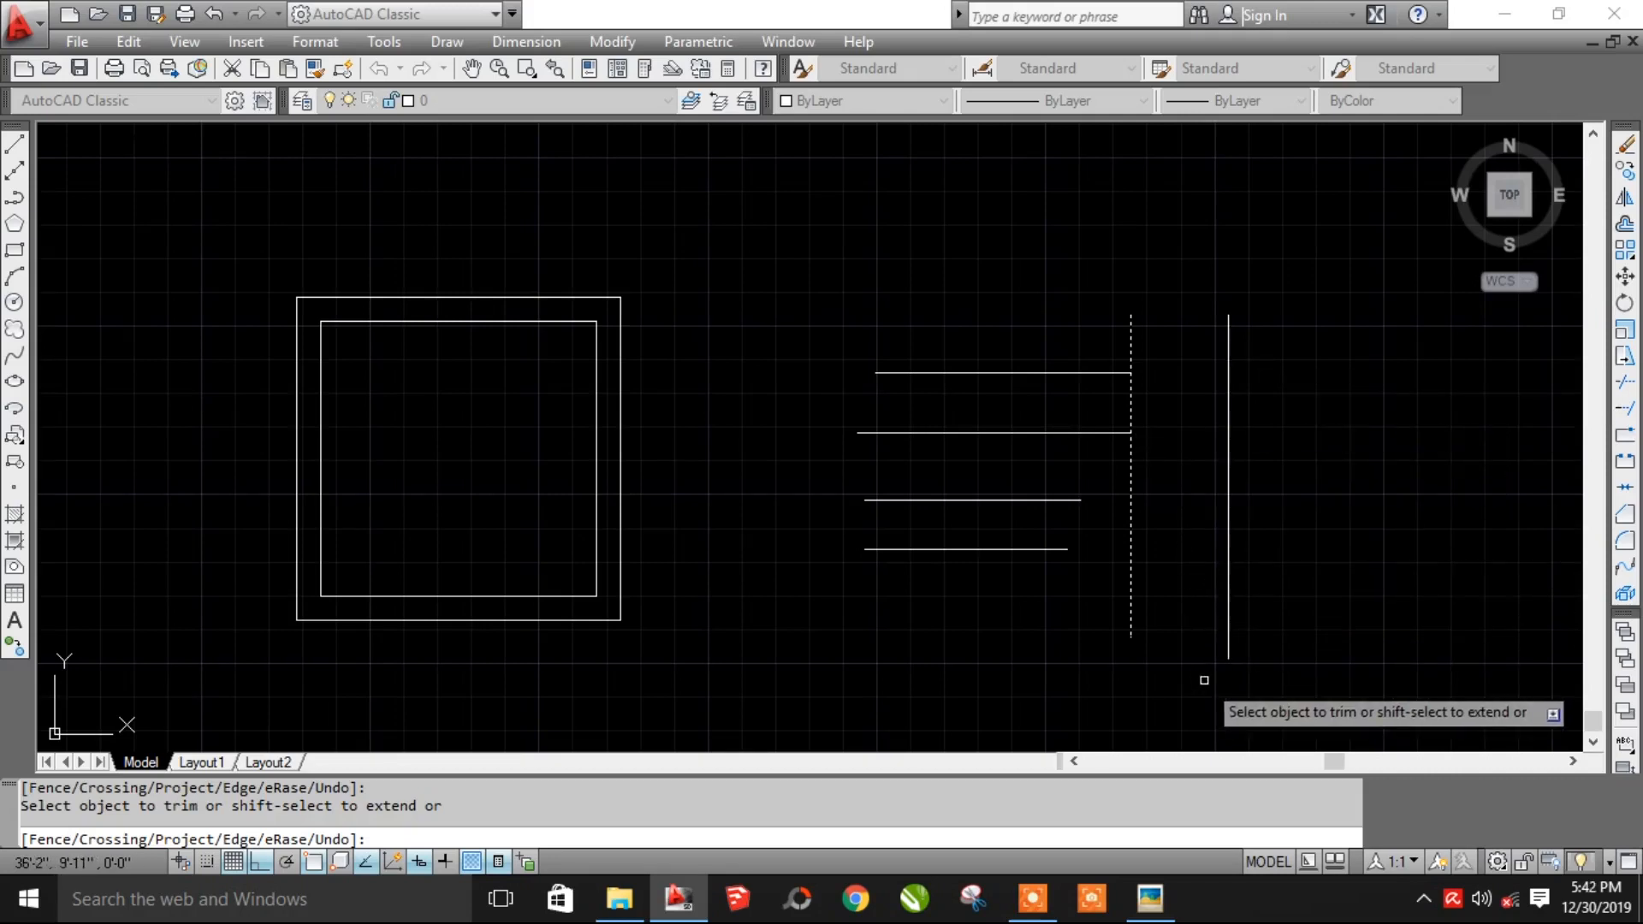
{"action": "key", "text": "Return"}
- Trim the three horizontal lines of the separate crossing-line group back to its left vertical line, using only that vertical line as cutting edge
{"action": "scroll", "coordinate": [1184, 500], "scroll_direction": "down", "scroll_amount": 2}
{"action": "middle_click_drag", "start_coordinate": [1185, 500], "coordinate": [1173, 503]}
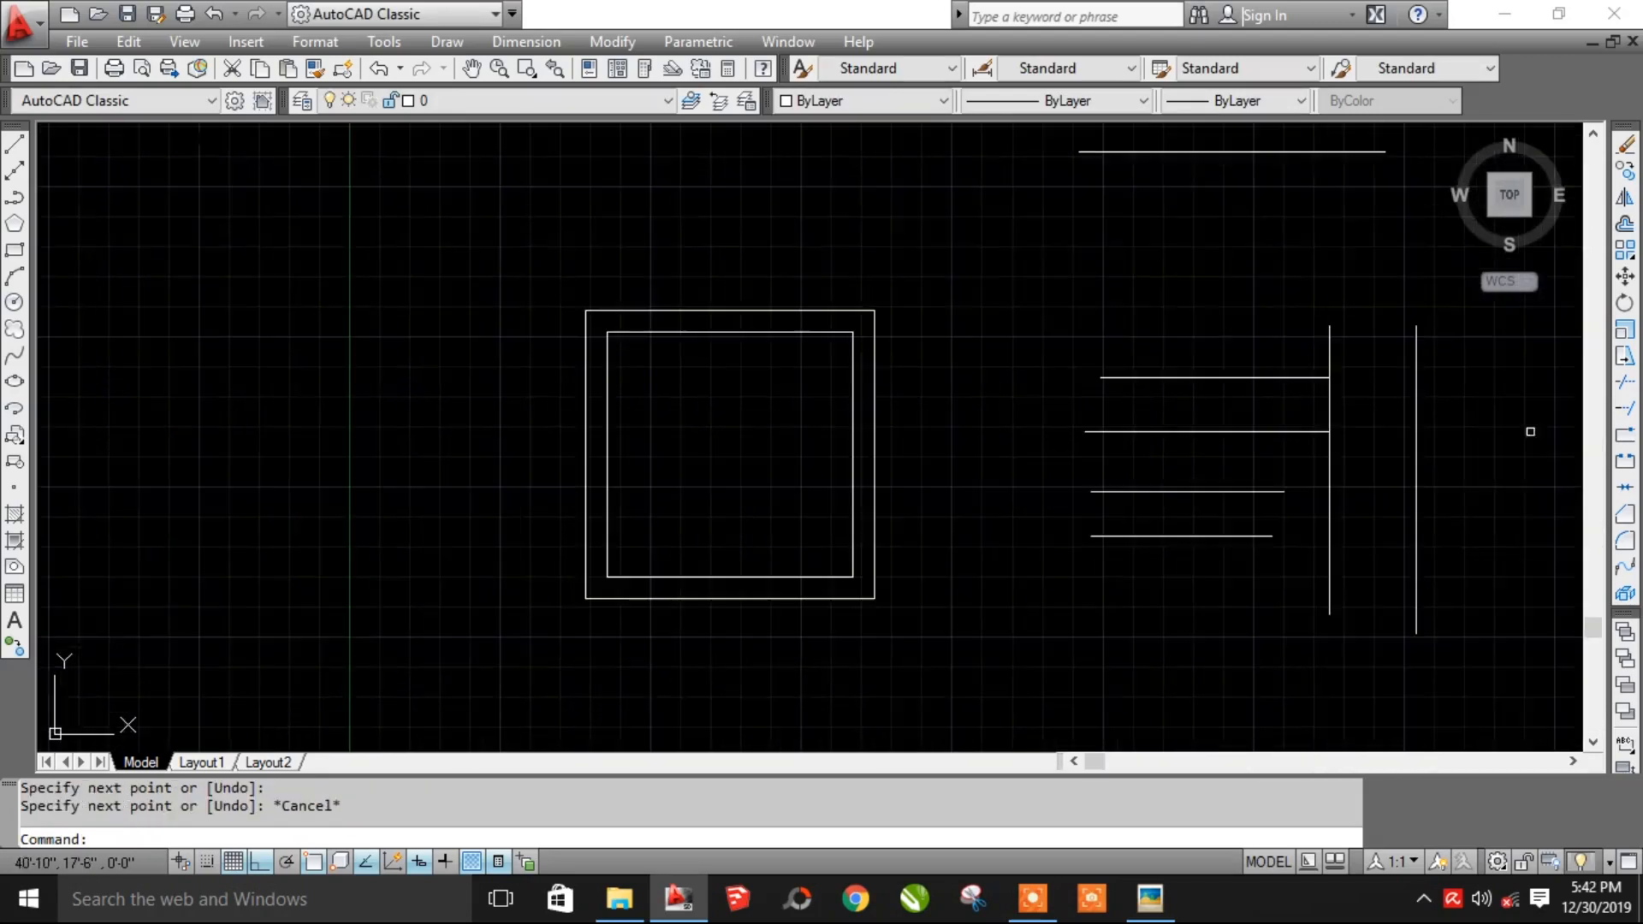
{"action": "middle_click_drag", "start_coordinate": [1481, 495], "coordinate": [689, 479]}
{"action": "middle_click_drag", "start_coordinate": [1074, 485], "coordinate": [1064, 476]}
{"action": "scroll", "coordinate": [1019, 448], "scroll_direction": "up", "scroll_amount": 2}
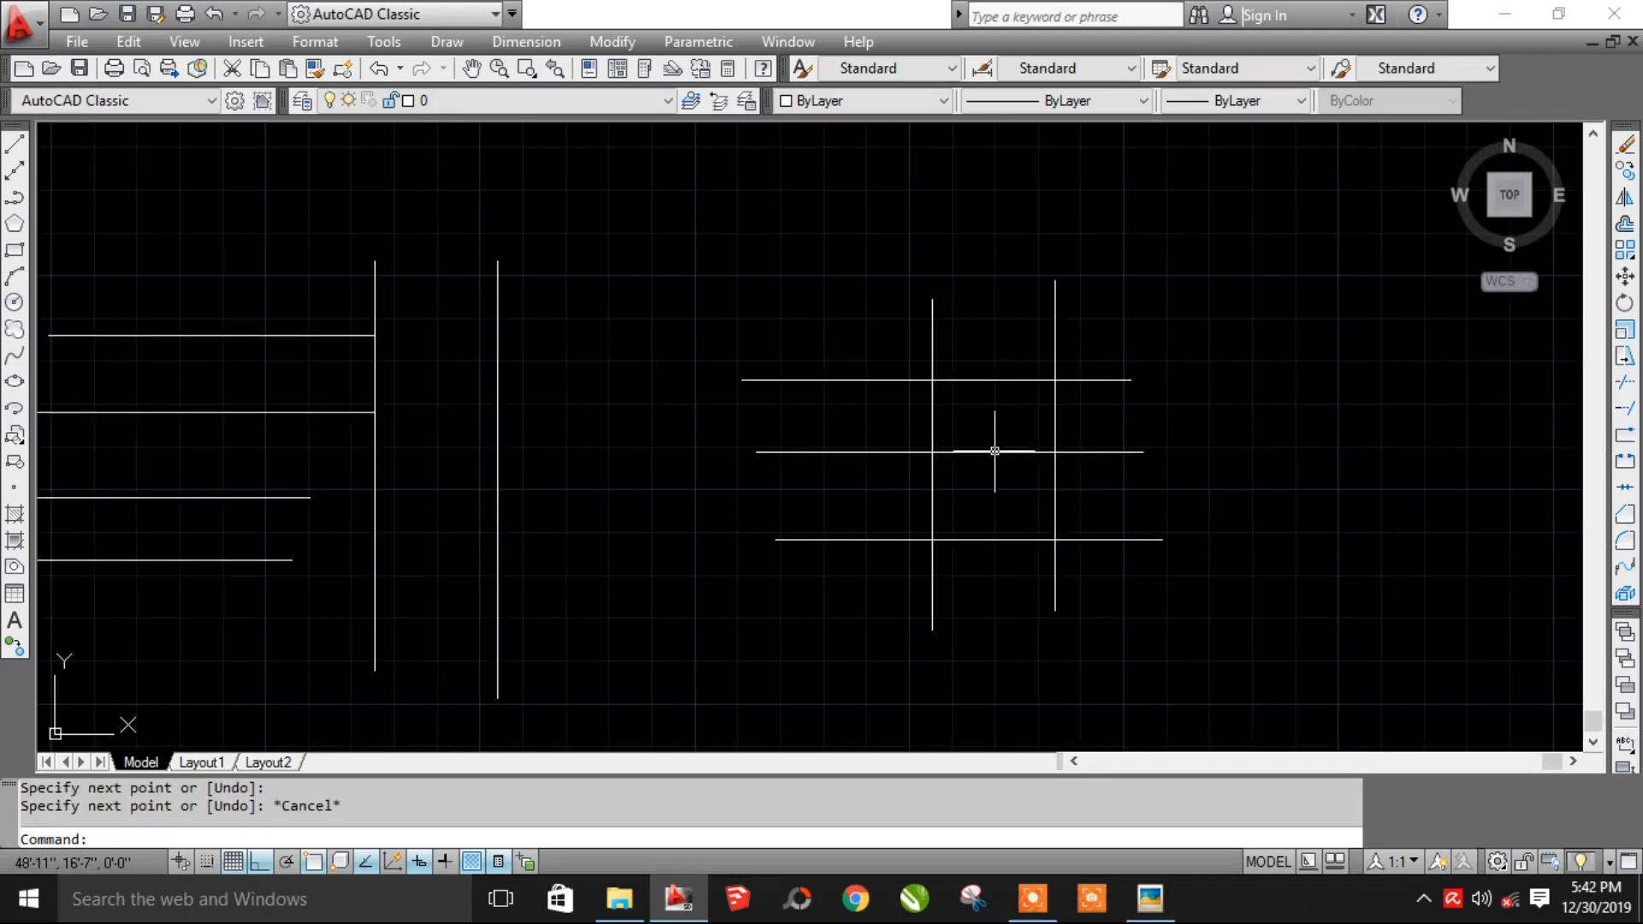
{"action": "type", "text": "tr"}
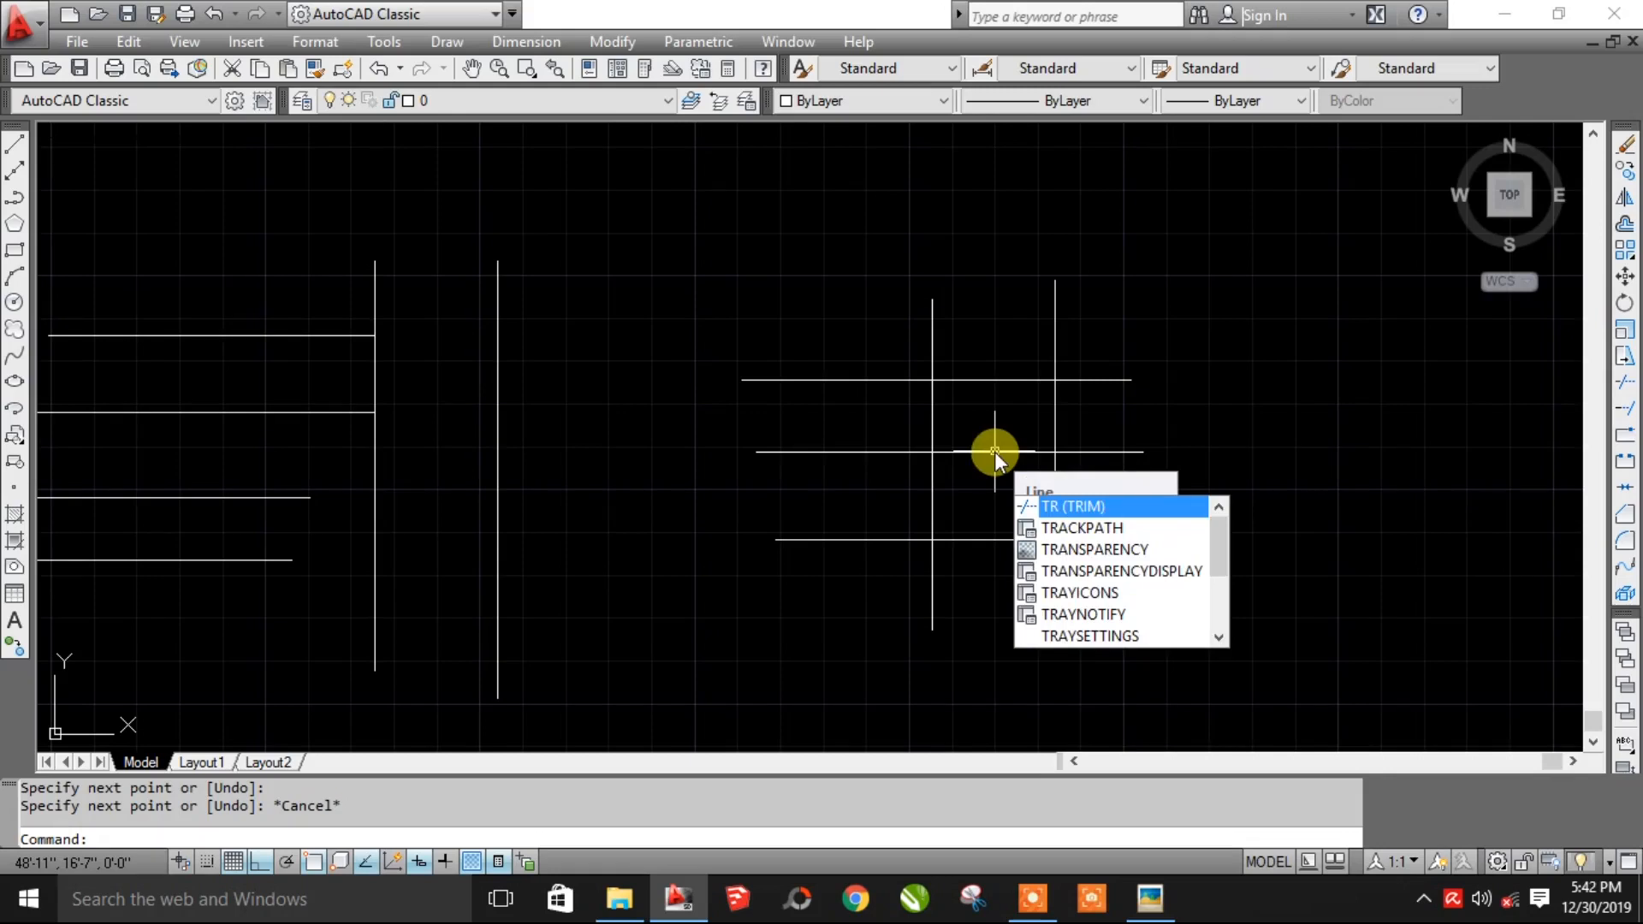
{"action": "key", "text": "Return"}
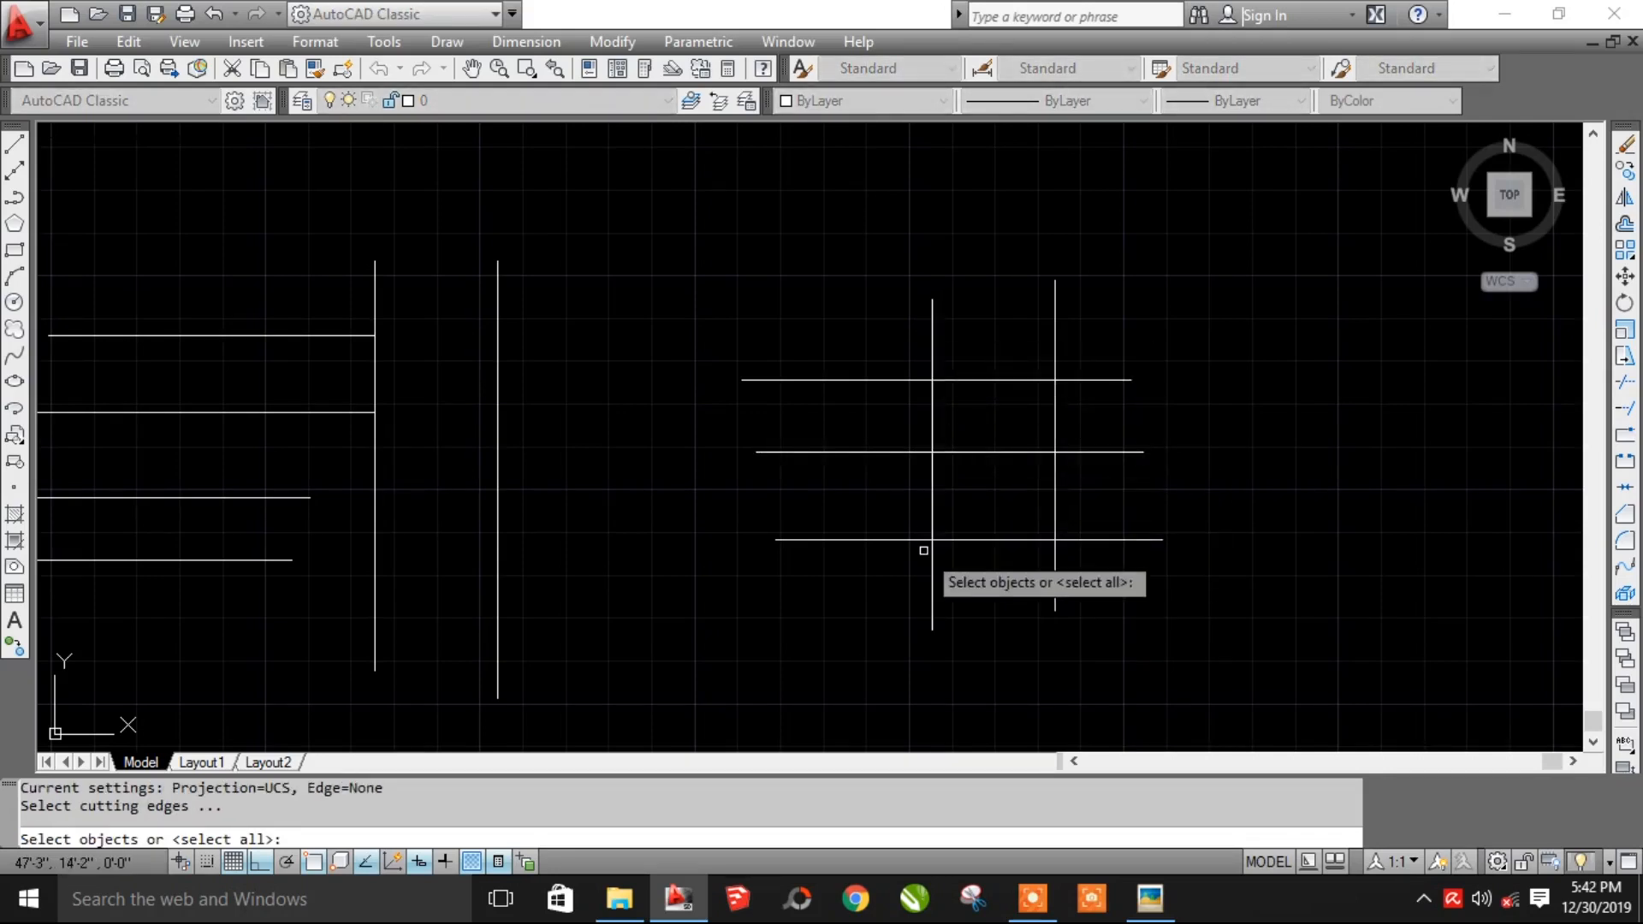
{"action": "left_click", "coordinate": [932, 513]}
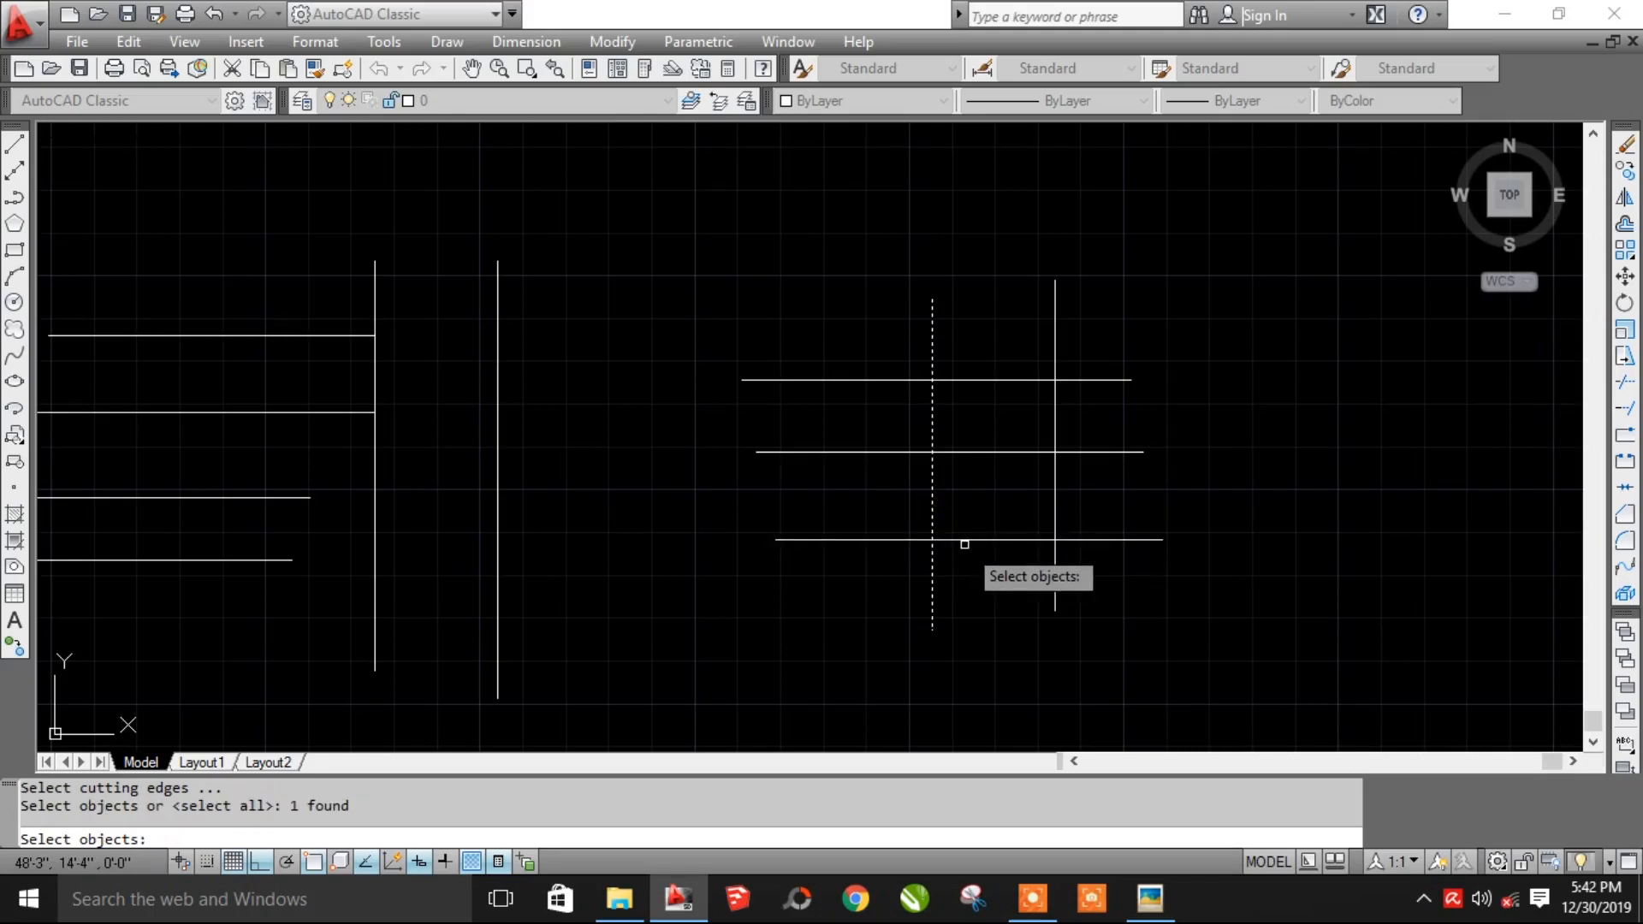
{"action": "key", "text": "Return"}
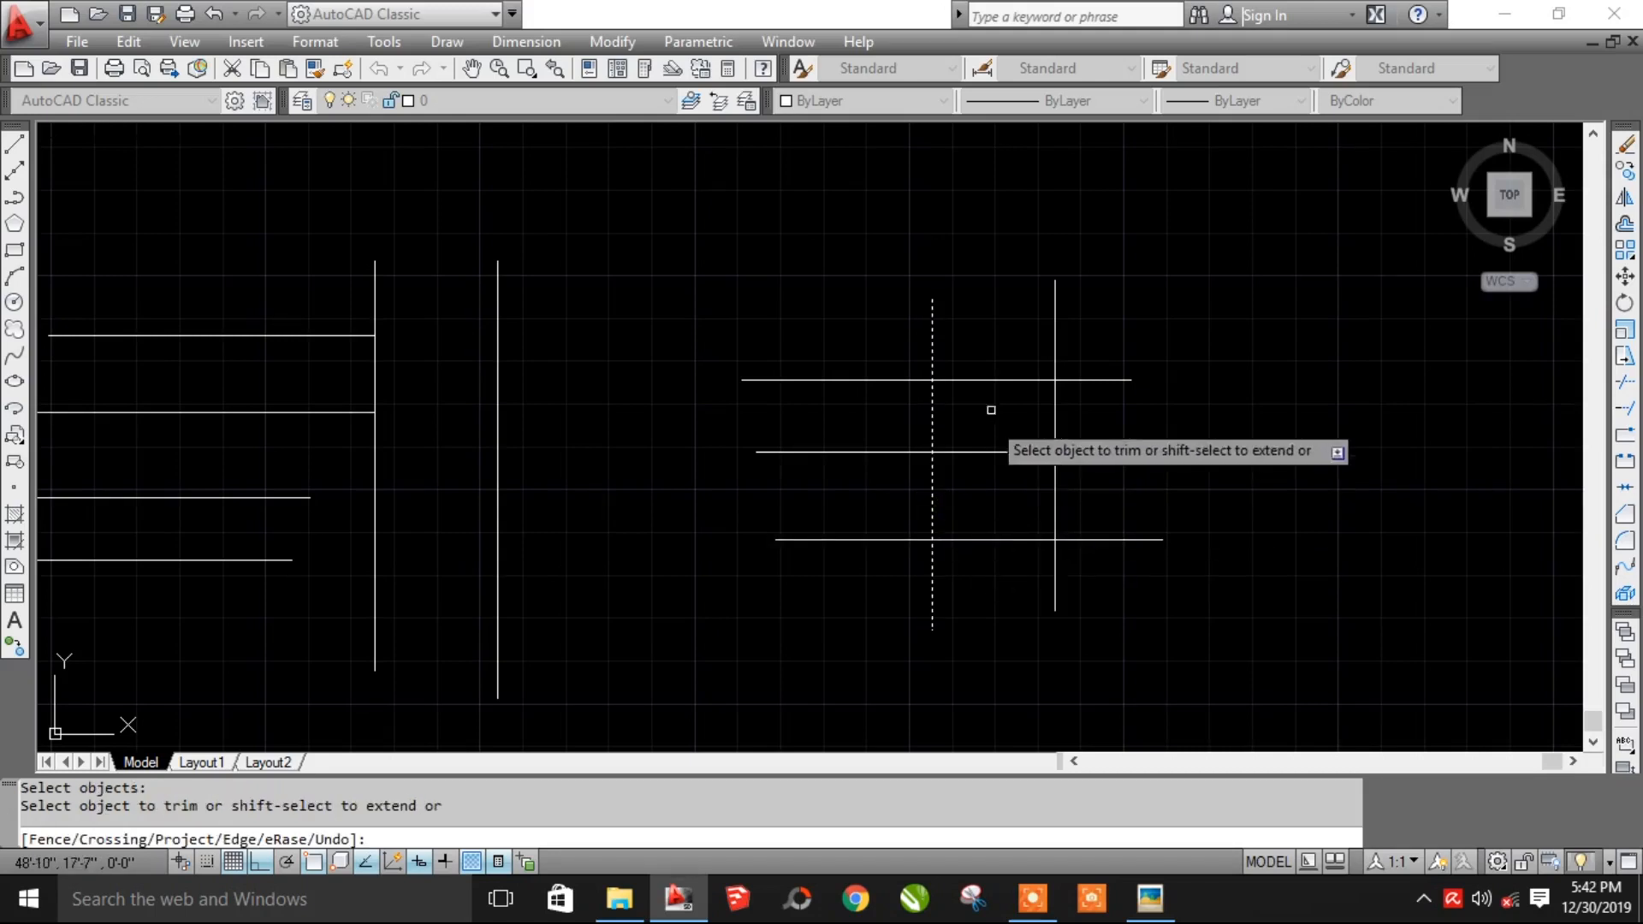
{"action": "left_click", "coordinate": [1123, 380]}
{"action": "left_click", "coordinate": [1007, 451]}
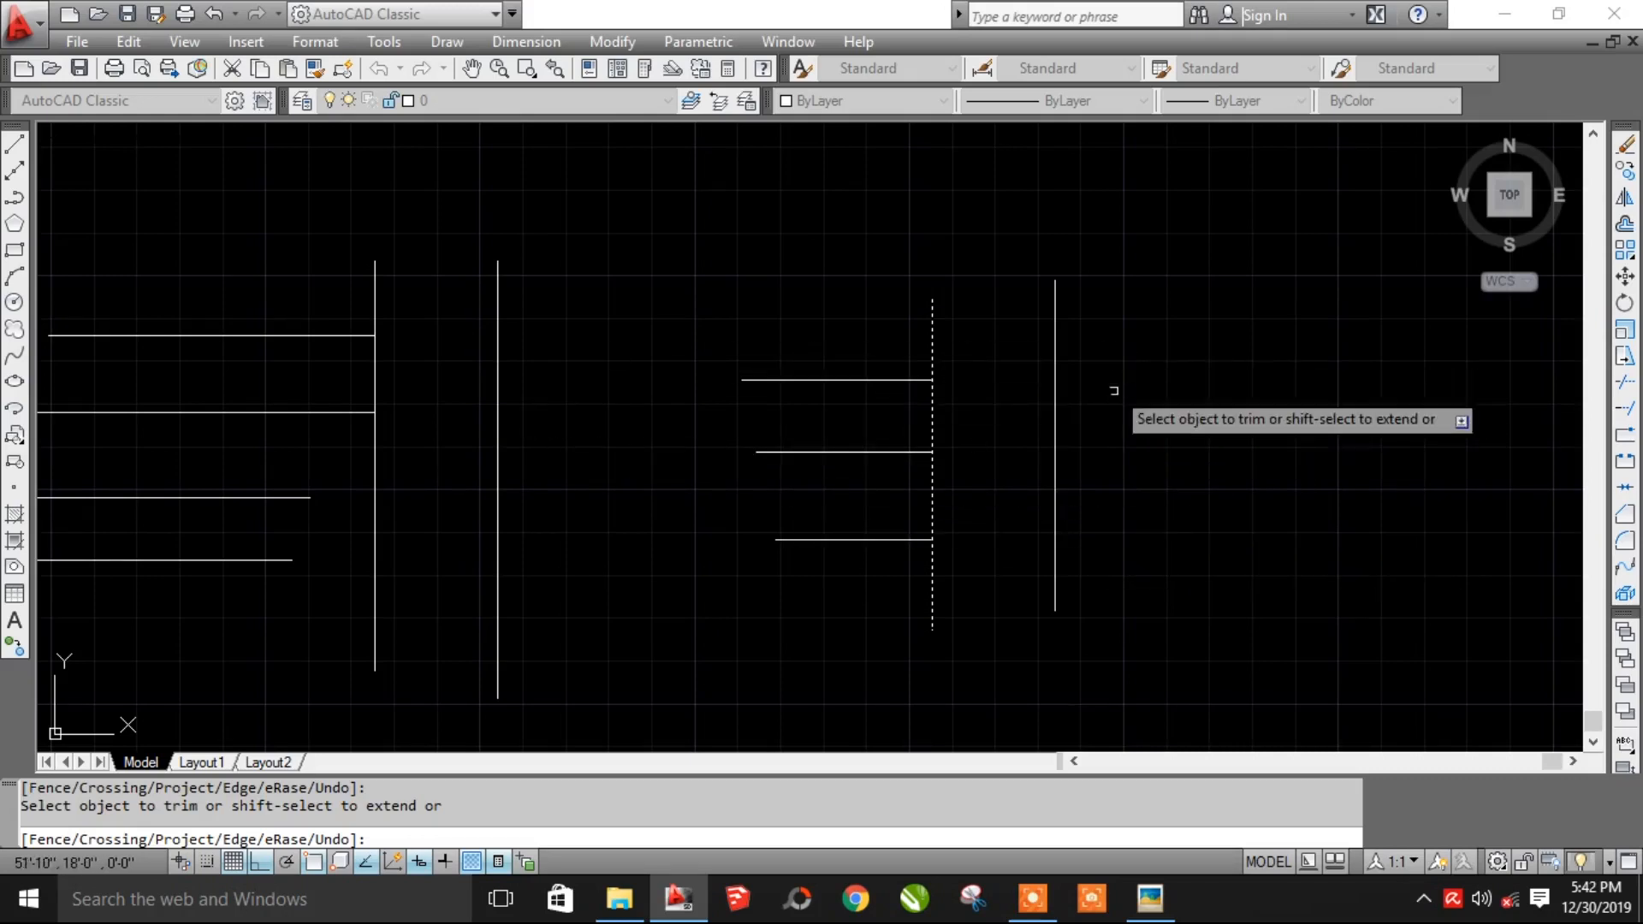
{"action": "key", "text": "Escape"}
- Draw a horizontal line above the trimmed lines, crossing both vertical lines of the same group
{"action": "type", "text": "L"}
{"action": "key", "text": "Return"}
{"action": "left_click", "coordinate": [757, 322]}
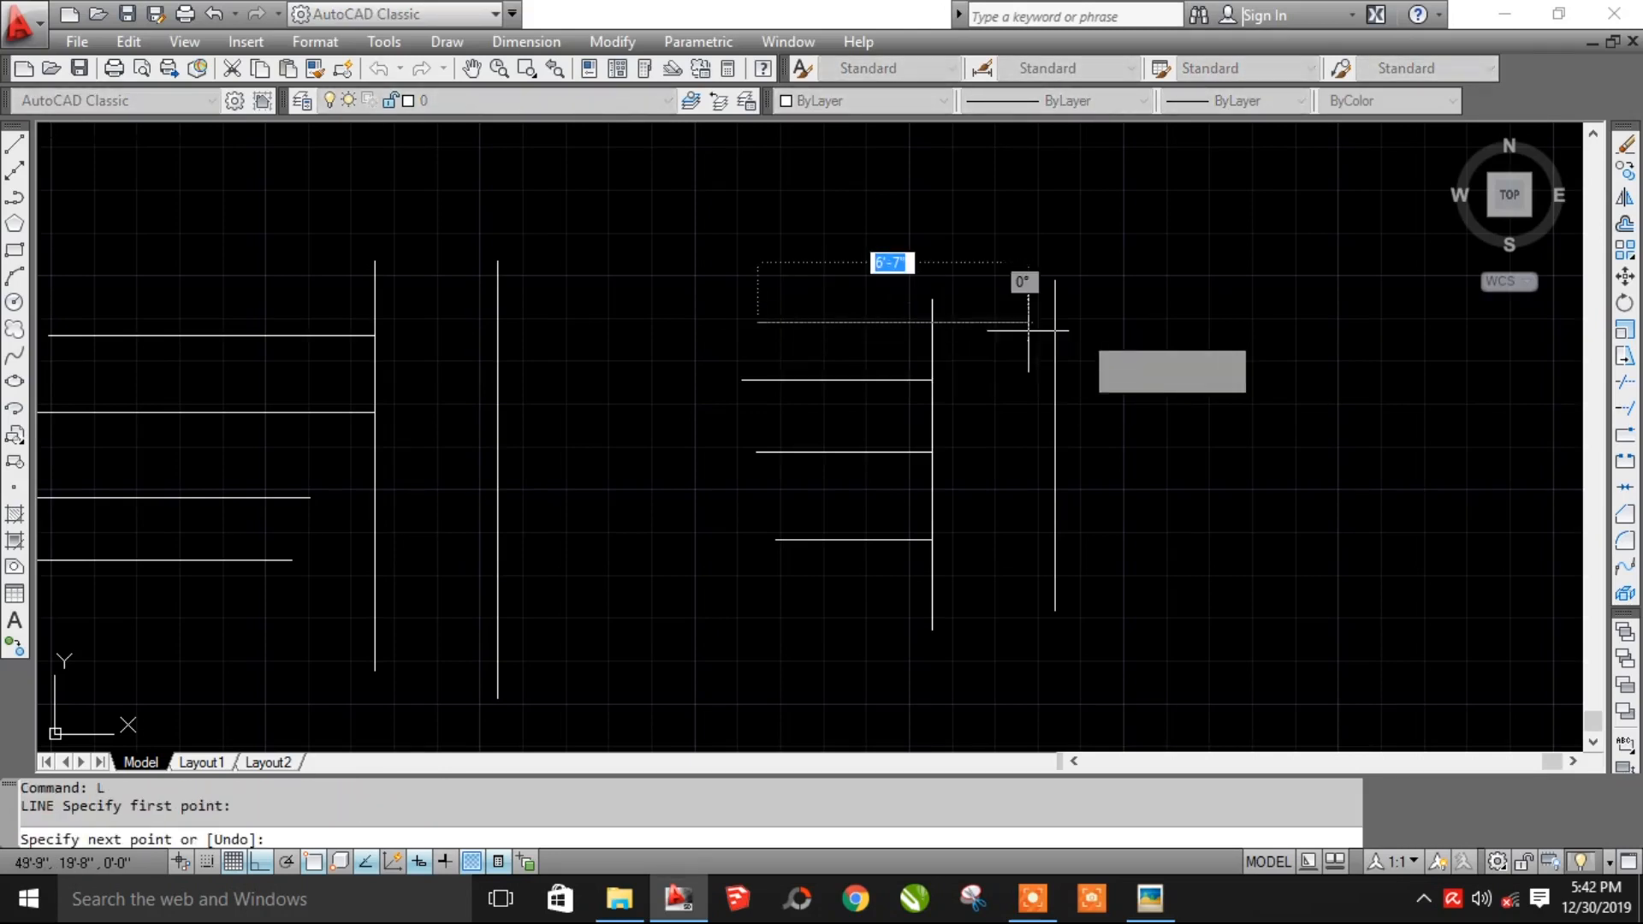
{"action": "left_click", "coordinate": [1149, 322]}
{"action": "key", "text": "Escape"}
- Trim the new horizontal line's segment between the two vertical lines, using all objects as cutting edges
{"action": "type", "text": "T"}
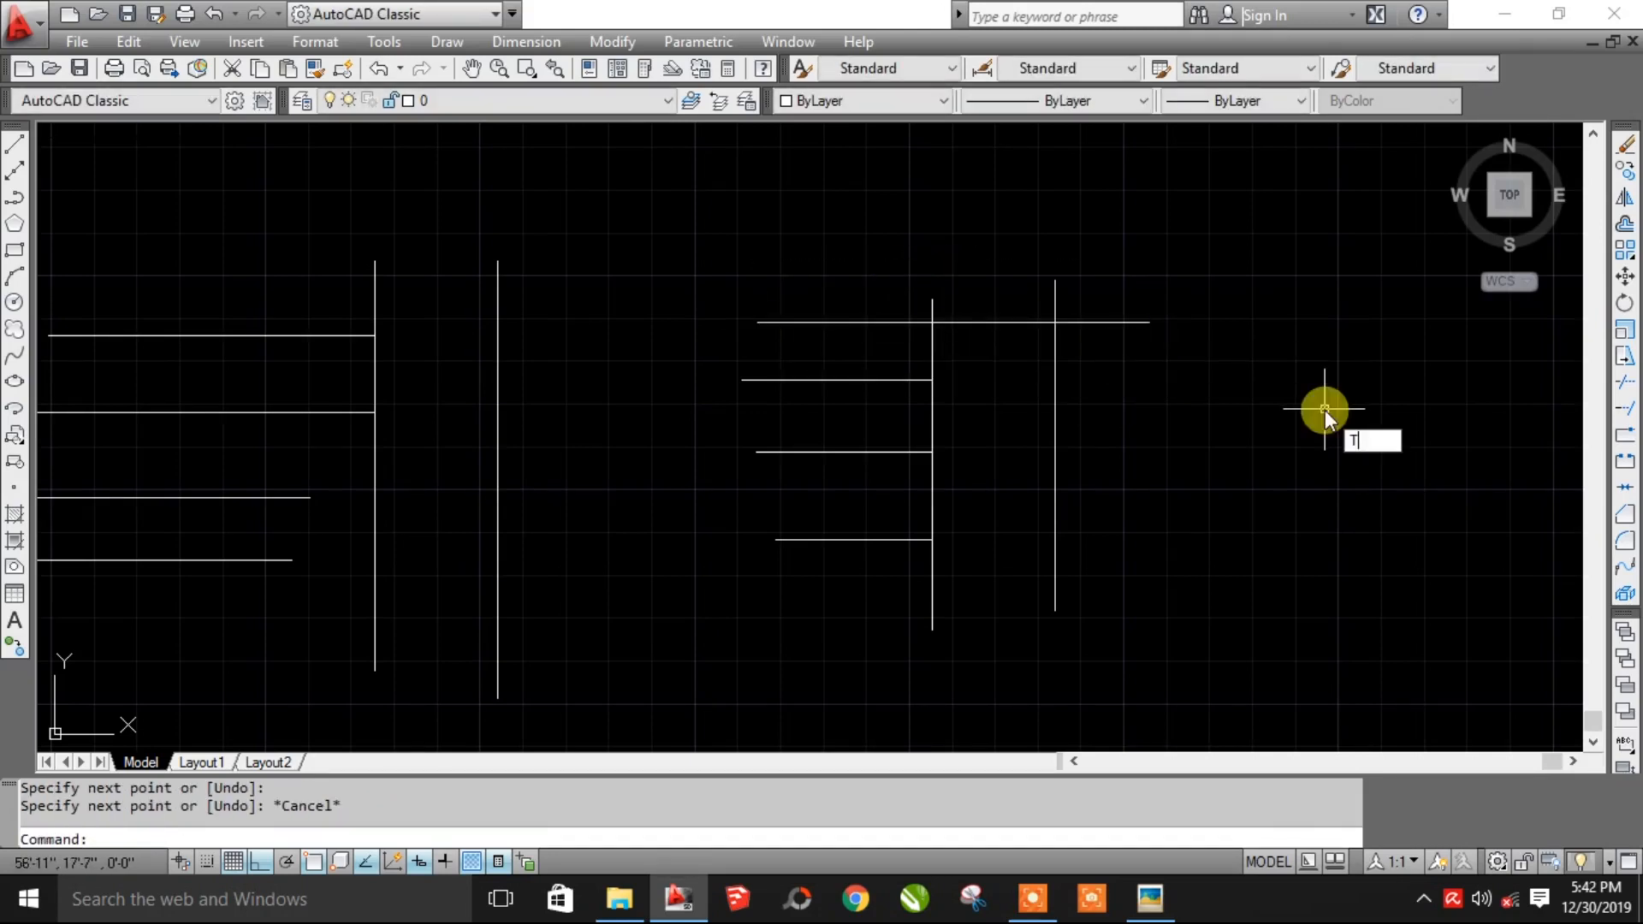
{"action": "type", "text": "R"}
{"action": "key", "text": "Return"}
{"action": "key", "text": "Return"}
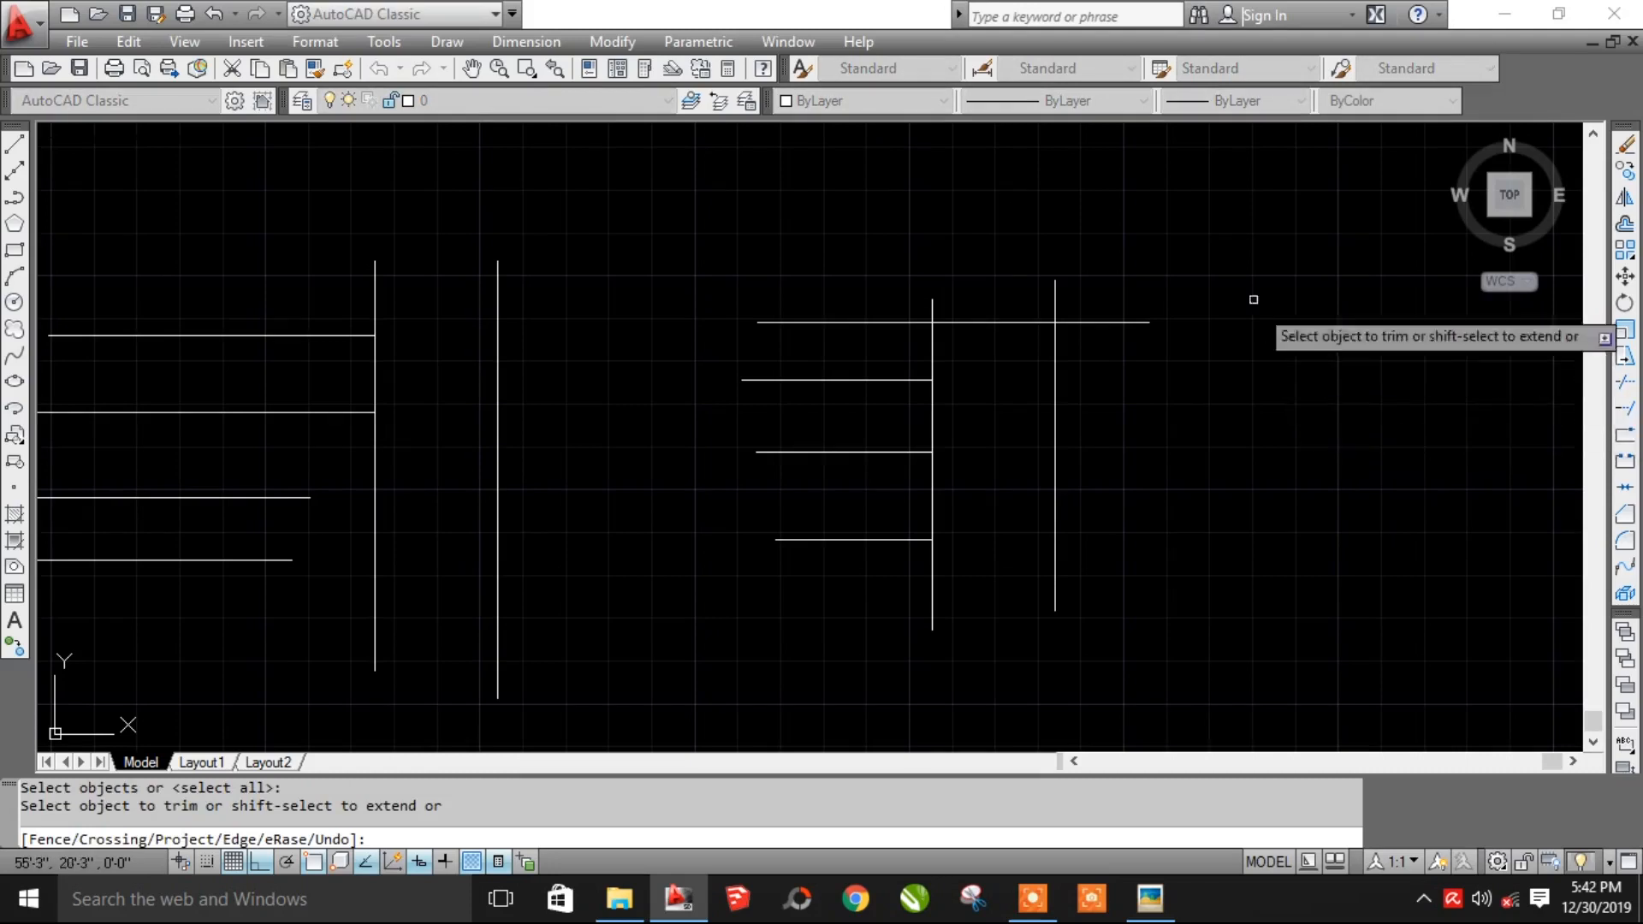
{"action": "left_click", "coordinate": [1003, 323]}
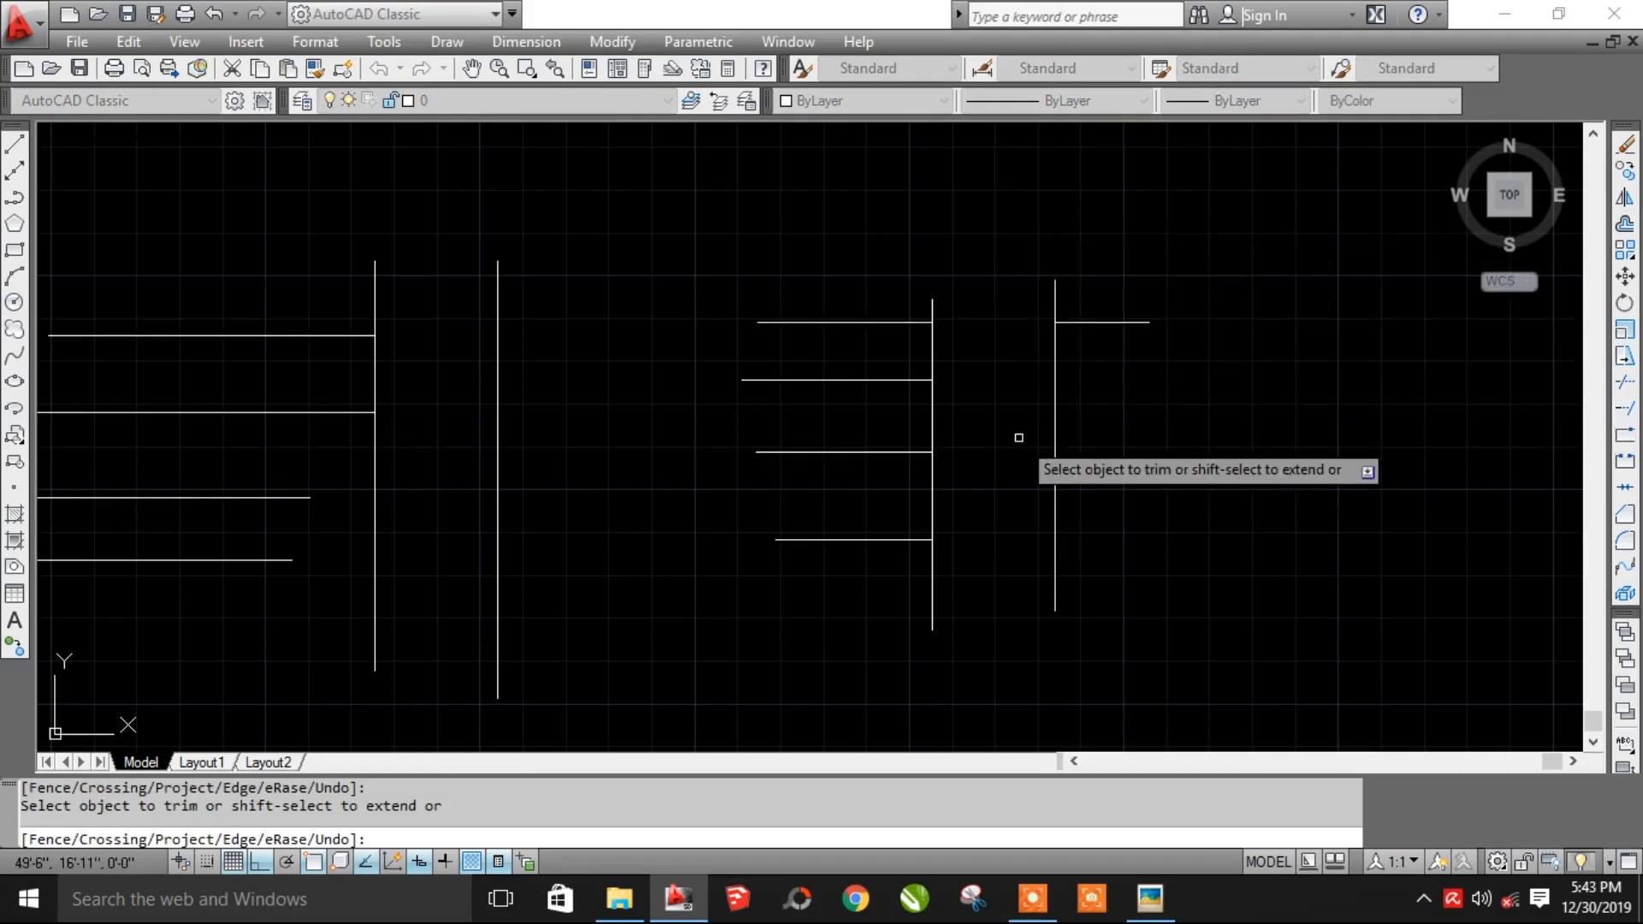
{"action": "scroll", "coordinate": [1018, 438], "scroll_direction": "down", "scroll_amount": 2}
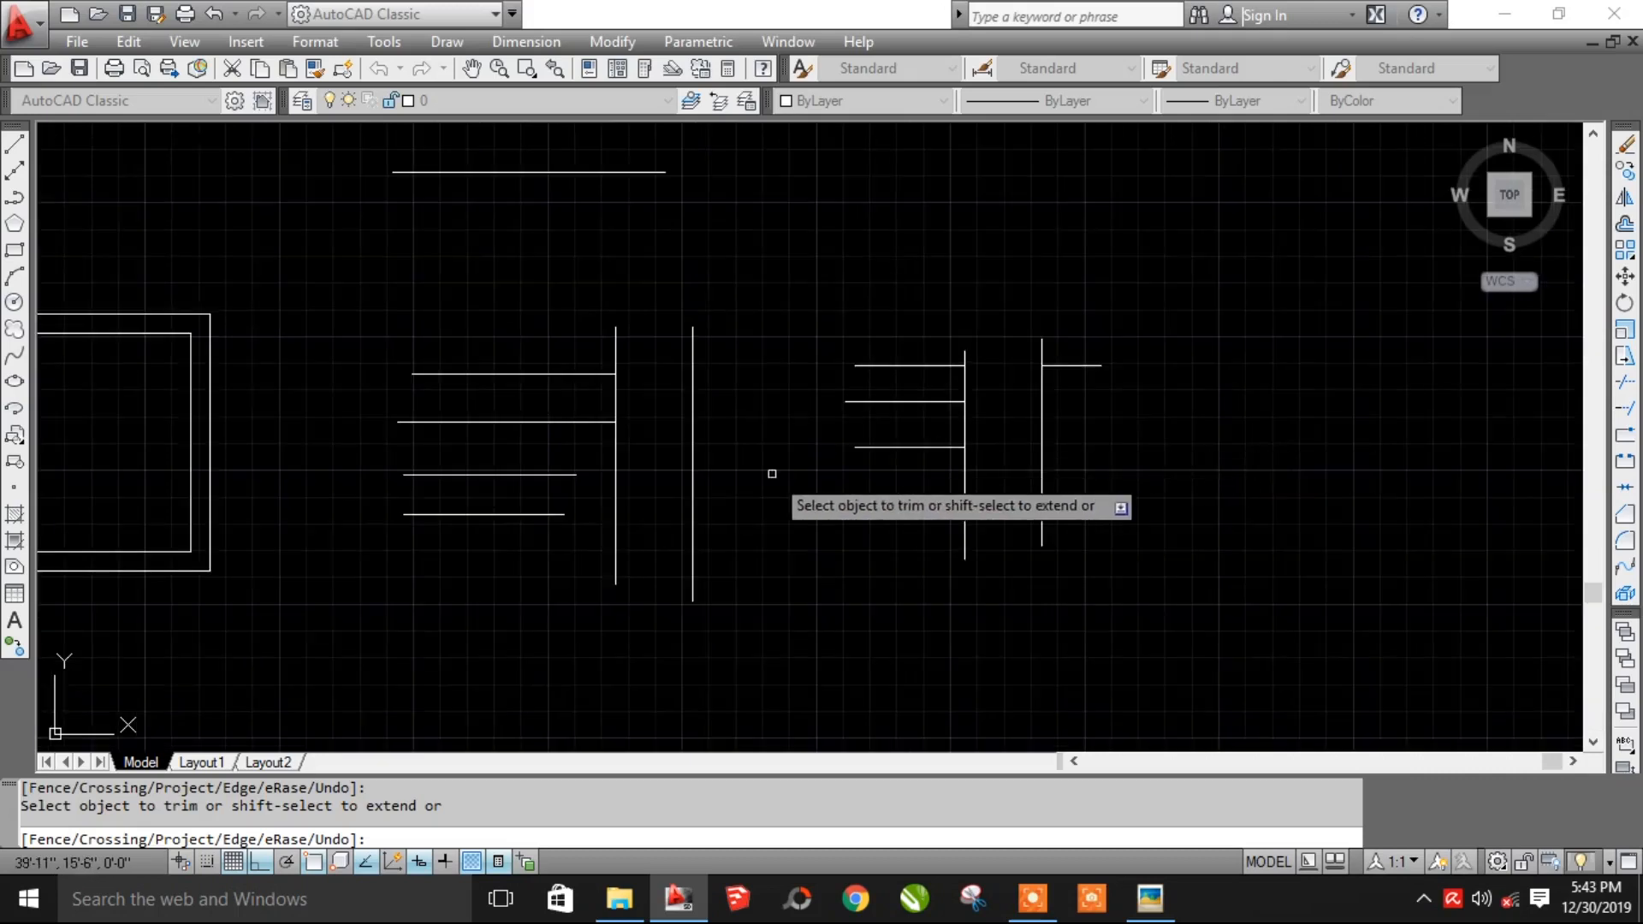
{"action": "middle_click_drag", "start_coordinate": [764, 473], "coordinate": [952, 480]}
{"action": "key", "text": "Escape"}
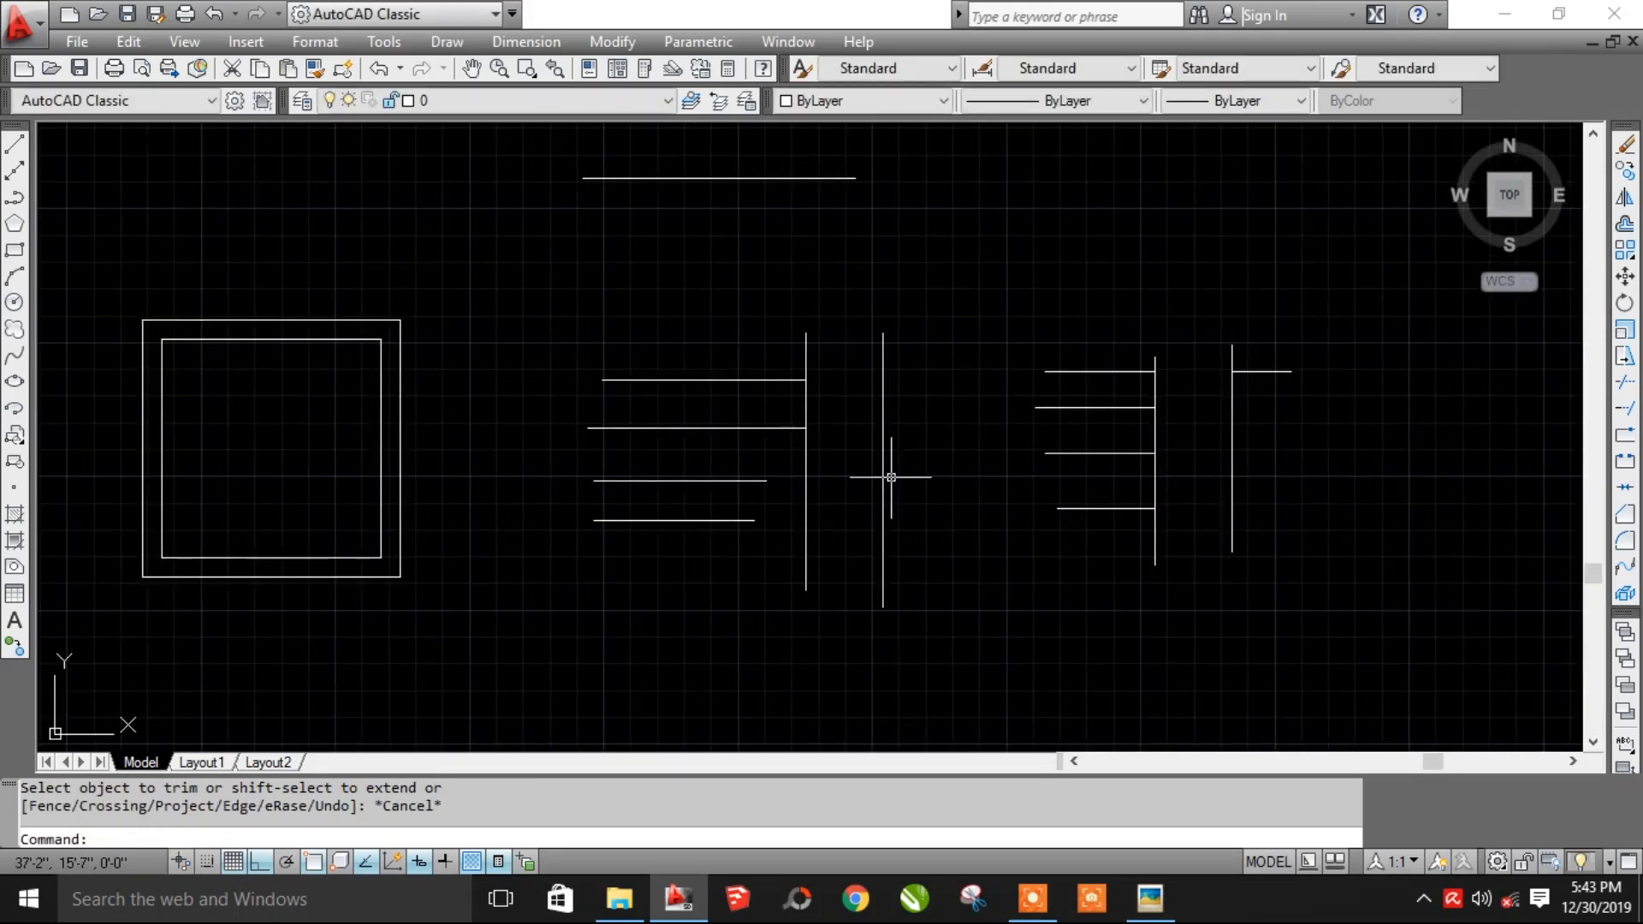
- Extend the third horizontal line beside the square to the left vertical line, using all objects as boundary edges
{"action": "scroll", "coordinate": [758, 539], "scroll_direction": "up", "scroll_amount": 2}
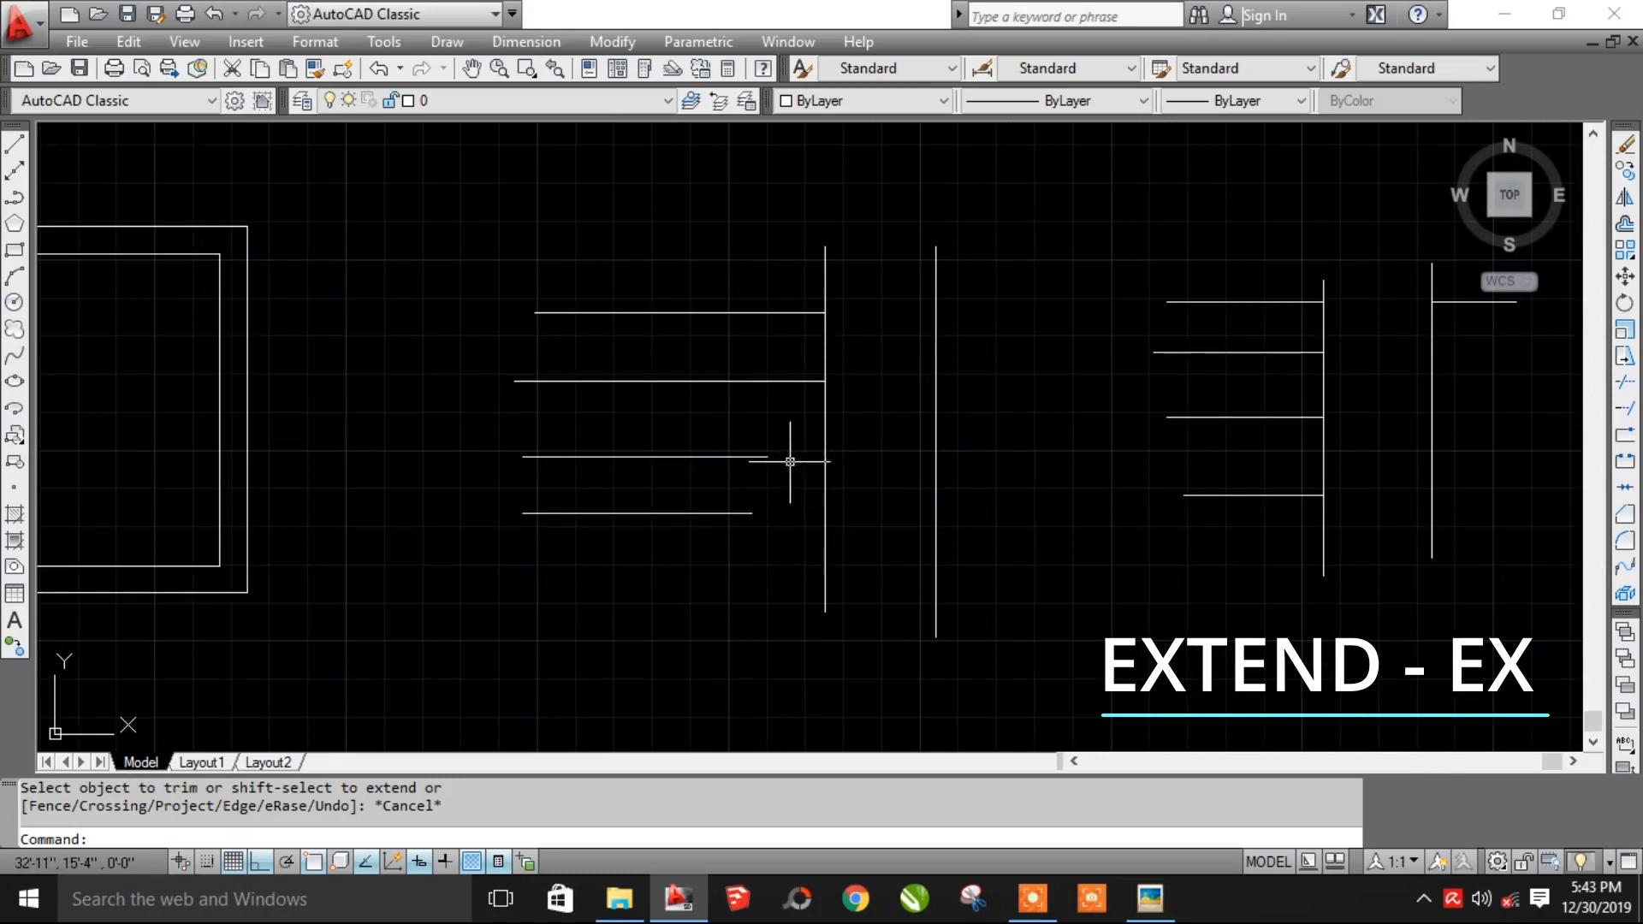
{"action": "scroll", "coordinate": [804, 458], "scroll_direction": "up", "scroll_amount": 2}
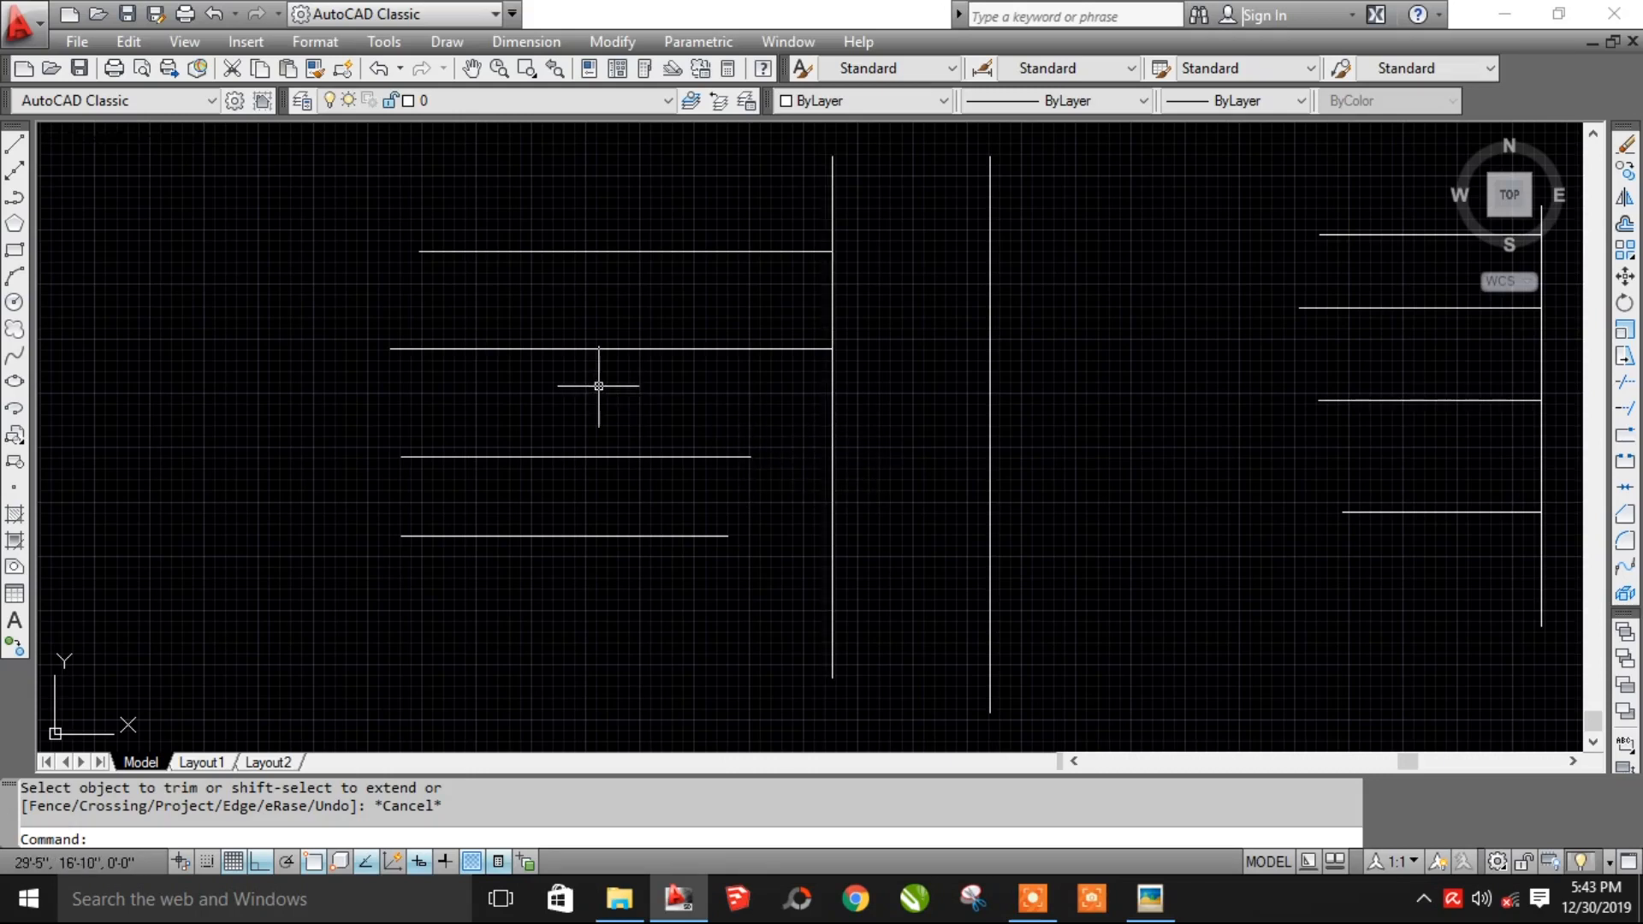
{"action": "type", "text": "EX"}
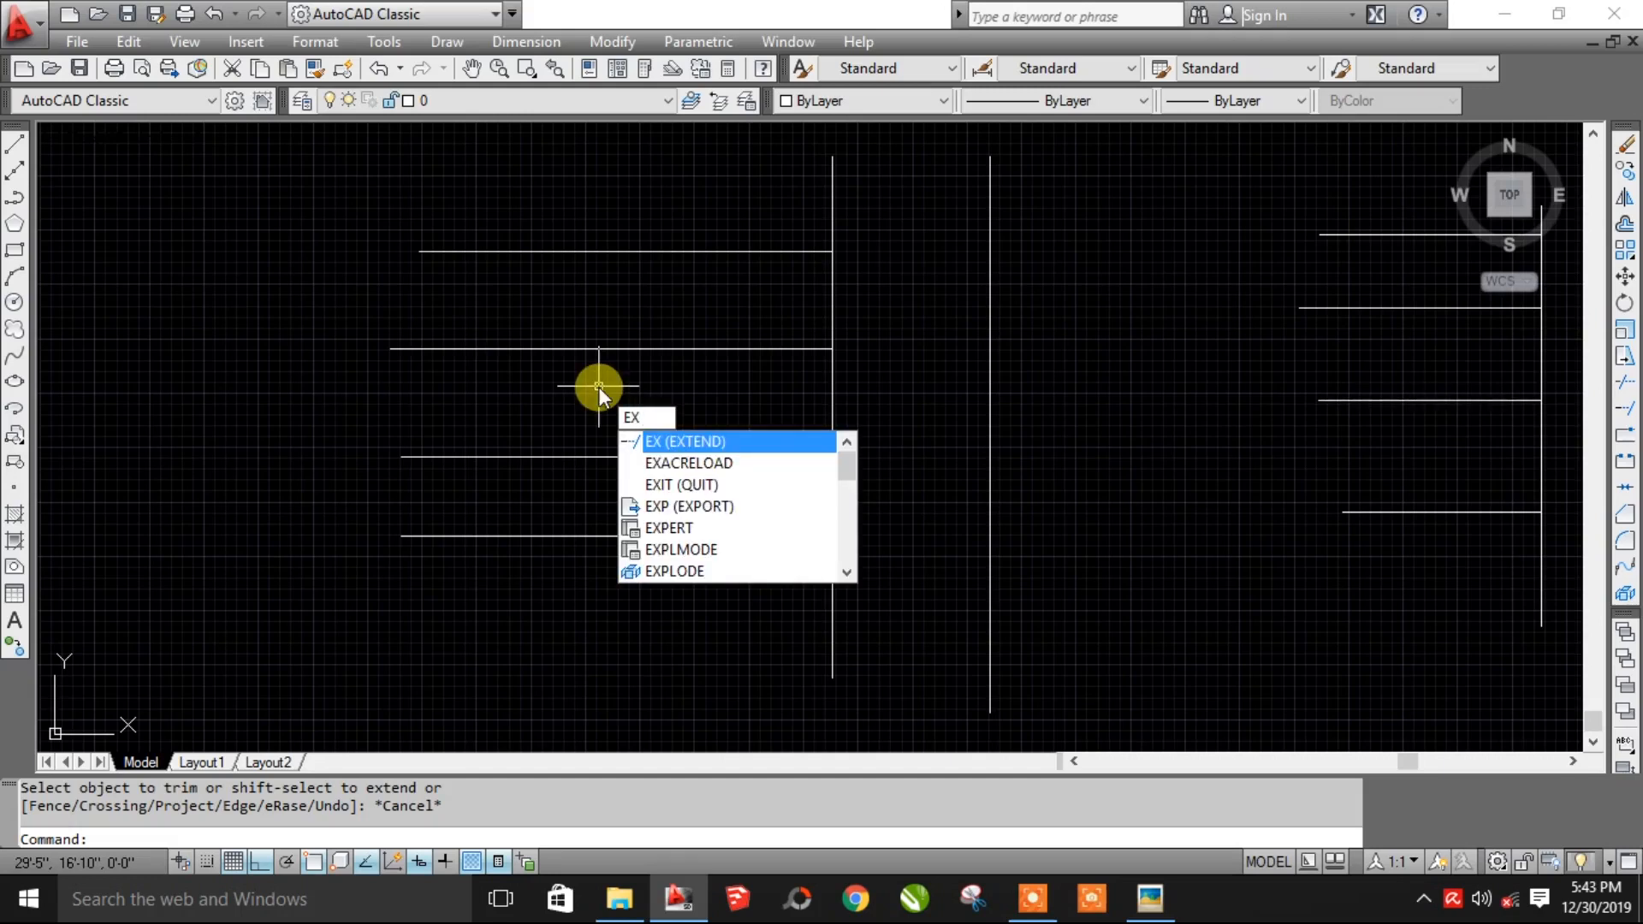
{"action": "key", "text": "Escape"}
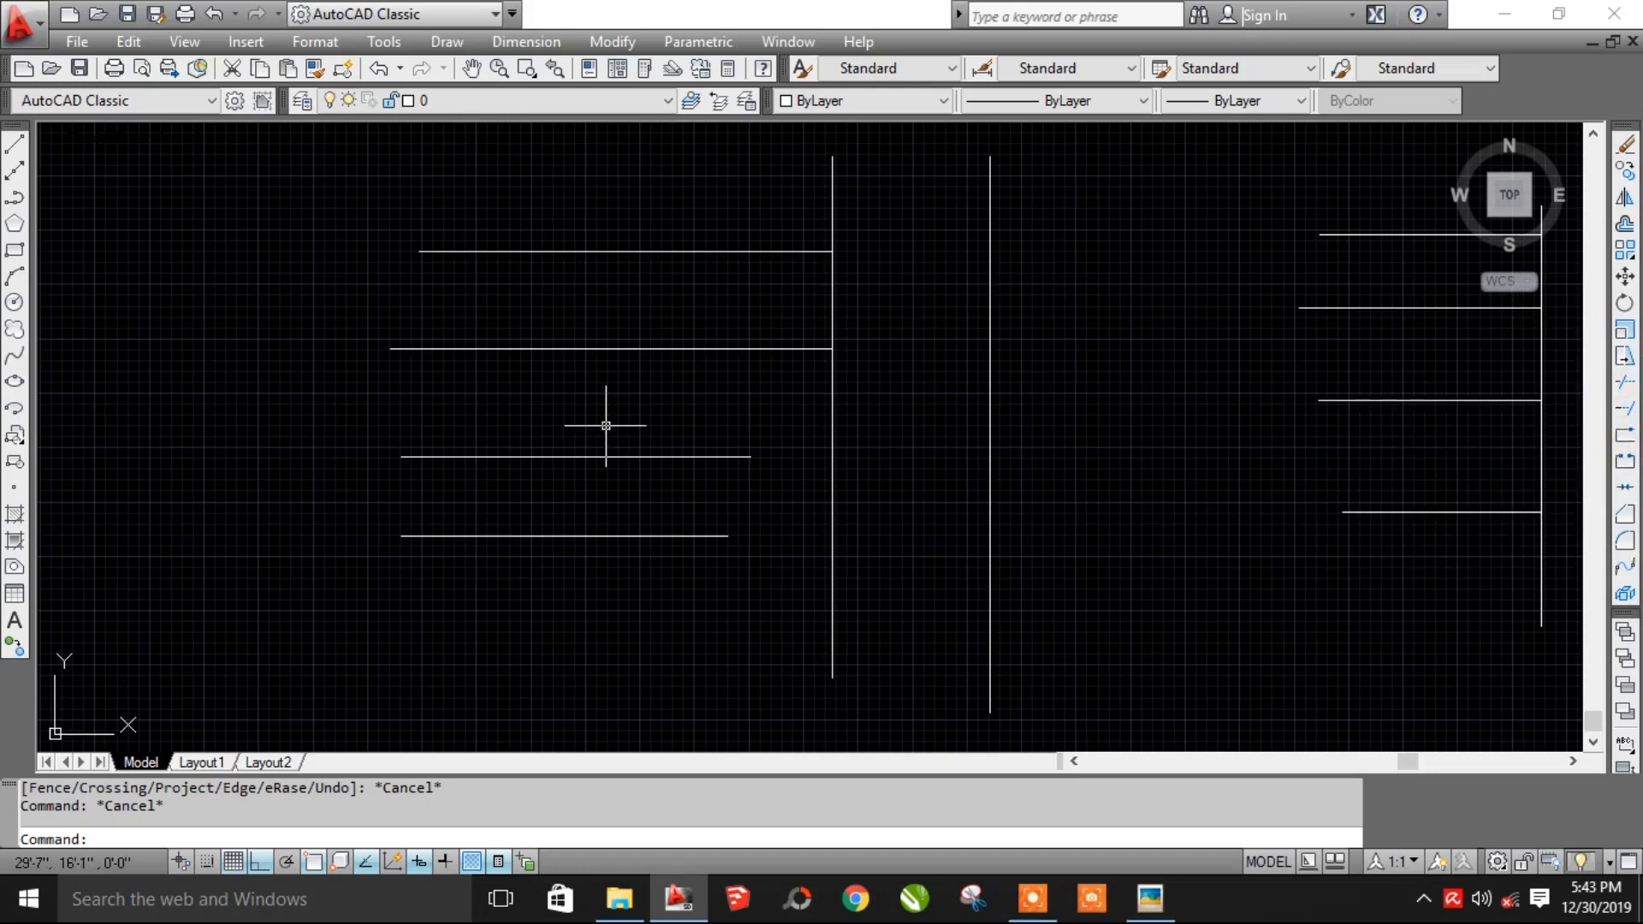
{"action": "type", "text": "EX"}
{"action": "key", "text": "Return"}
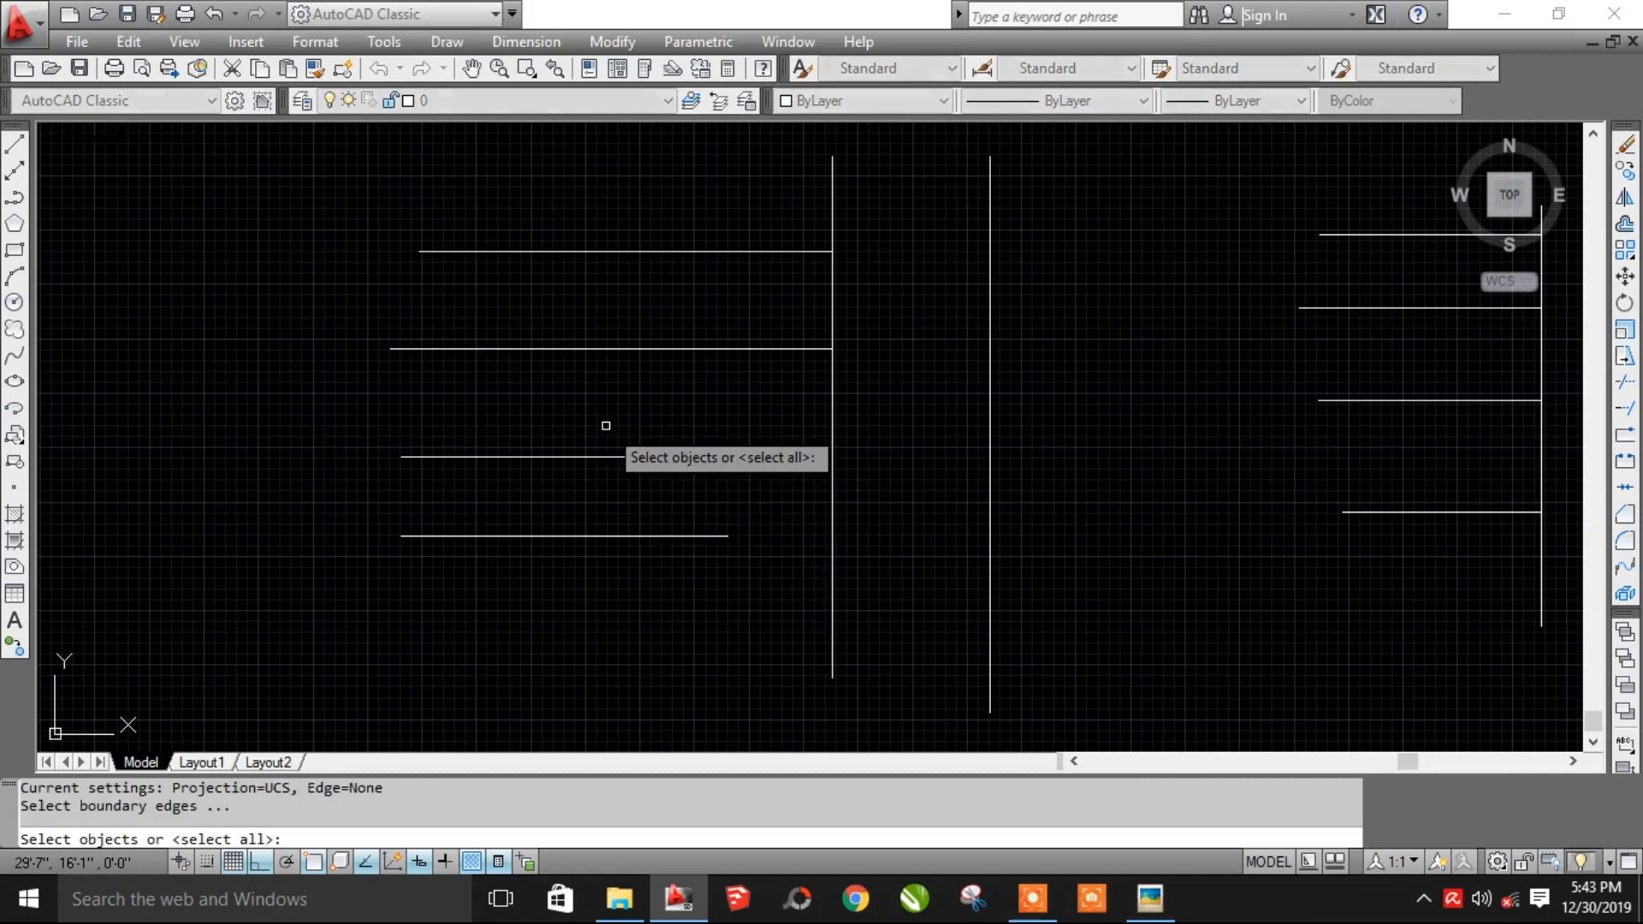
{"action": "key", "text": "Return"}
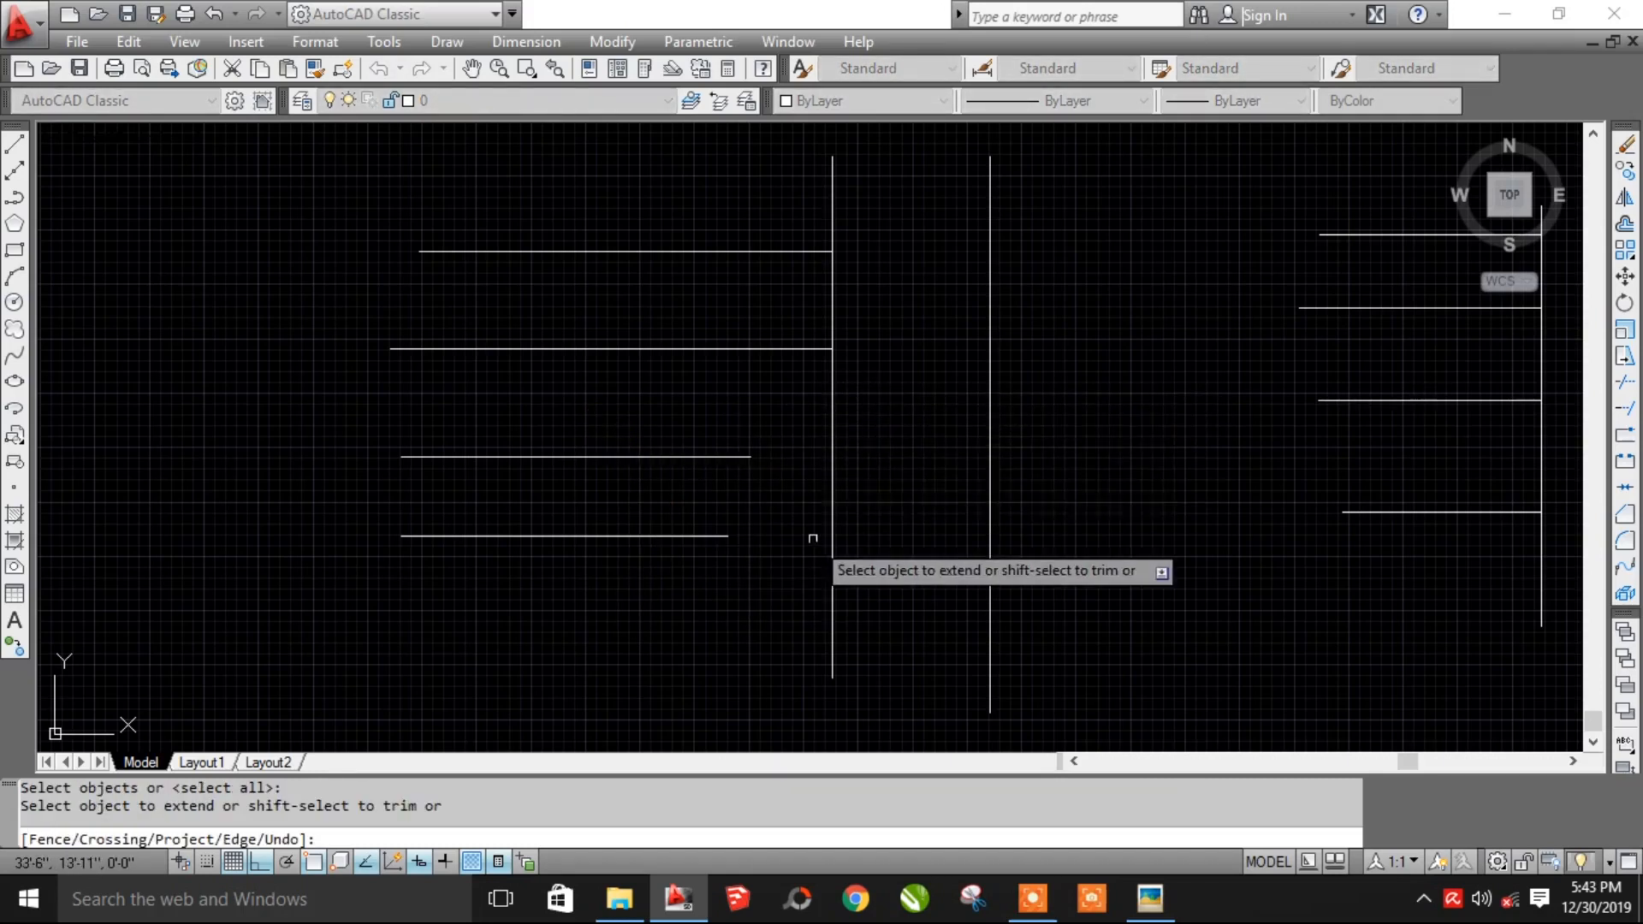
{"action": "left_click", "coordinate": [715, 456]}
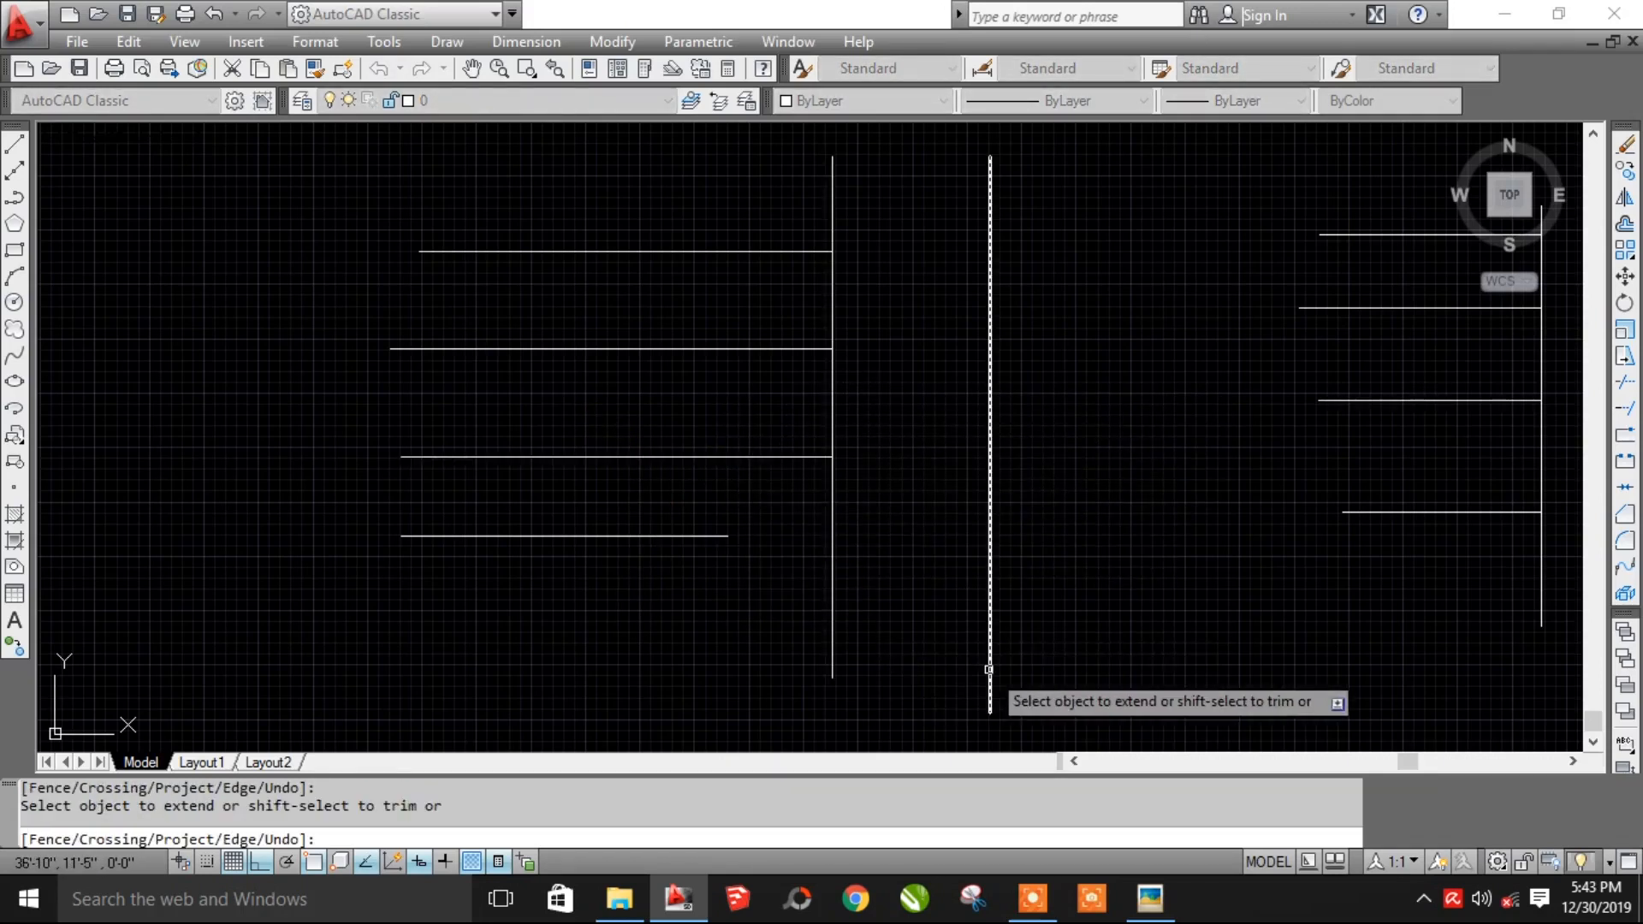
{"action": "key", "text": "Escape"}
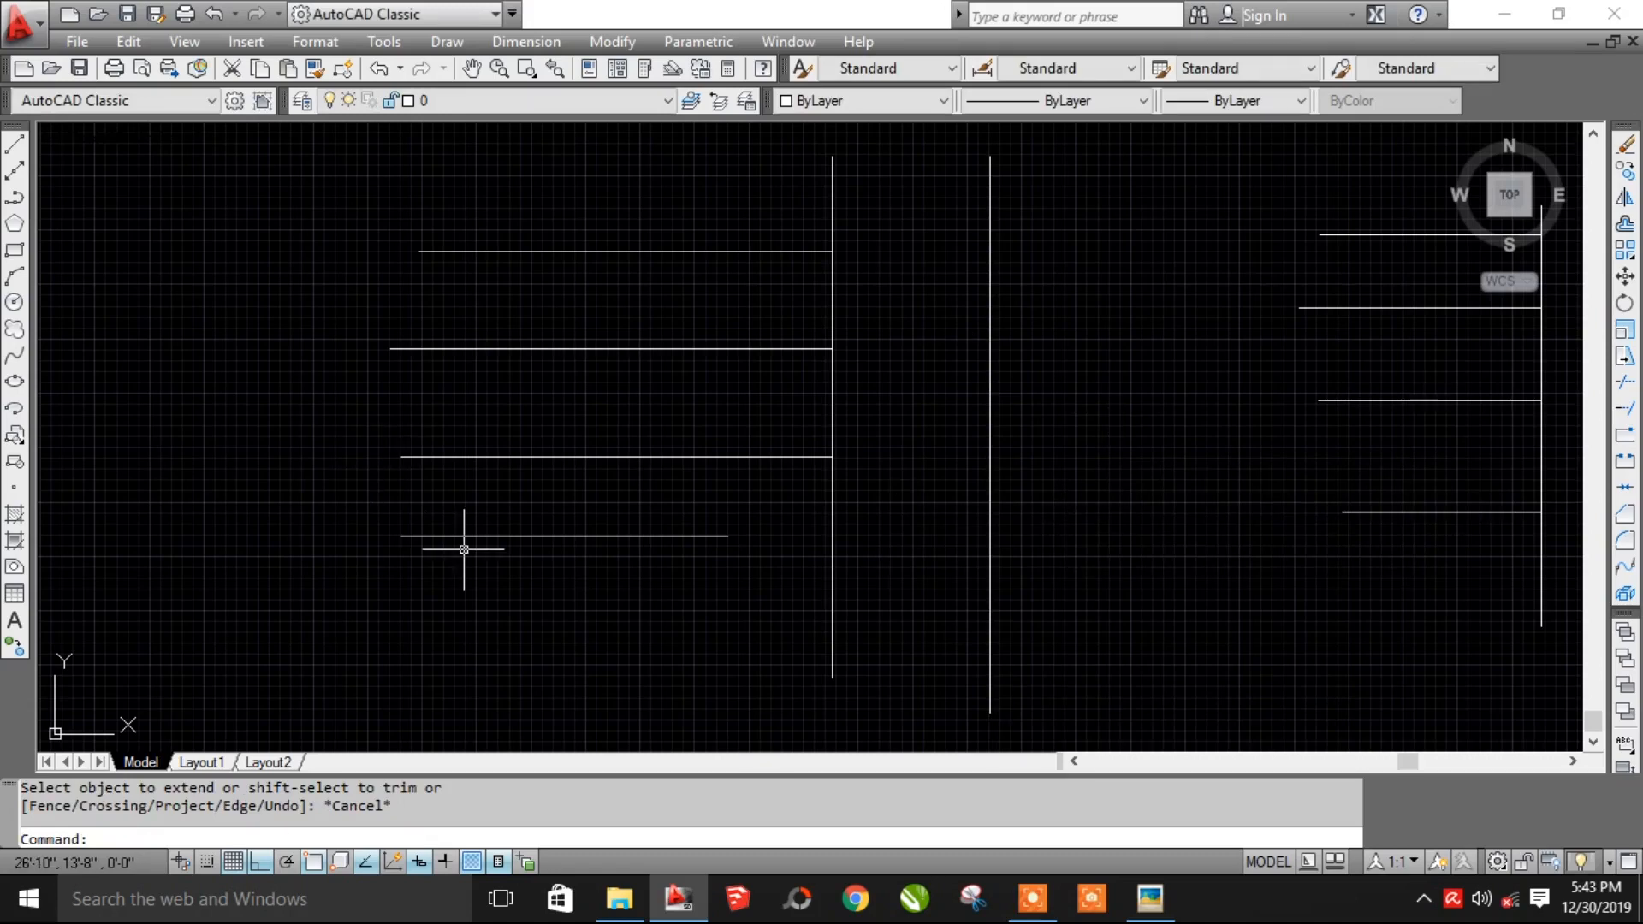
- Extend the lowest horizontal line past the left vertical to the right vertical line, using only the right one as boundary edge
{"action": "type", "text": "EX"}
{"action": "key", "text": "Return"}
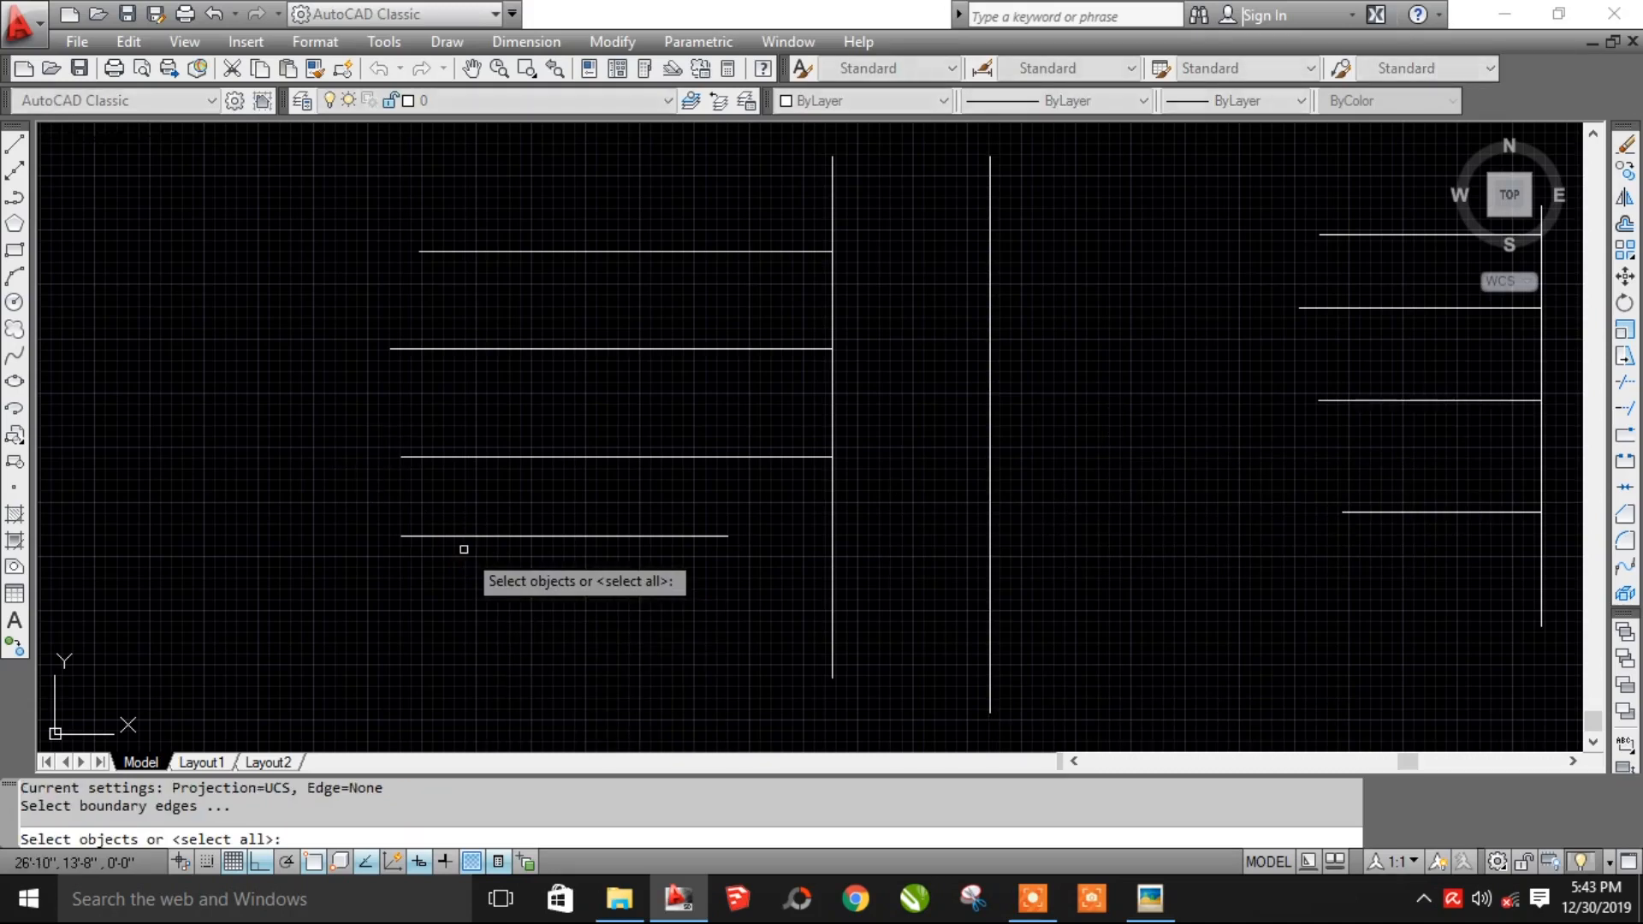
{"action": "left_click", "coordinate": [988, 510]}
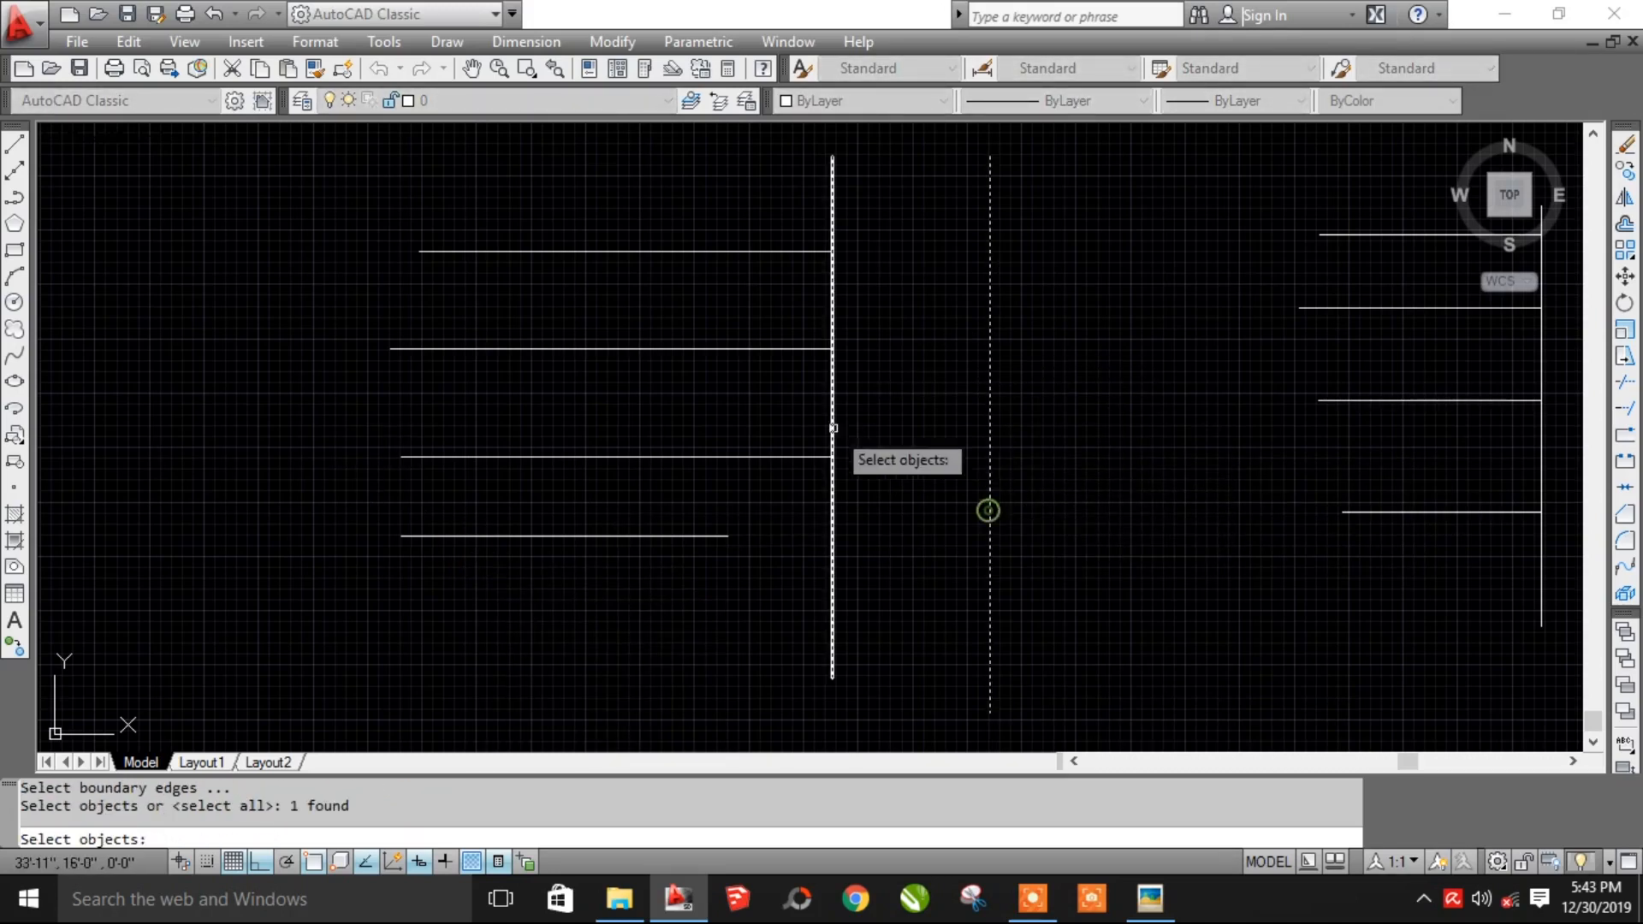
{"action": "key", "text": "Return"}
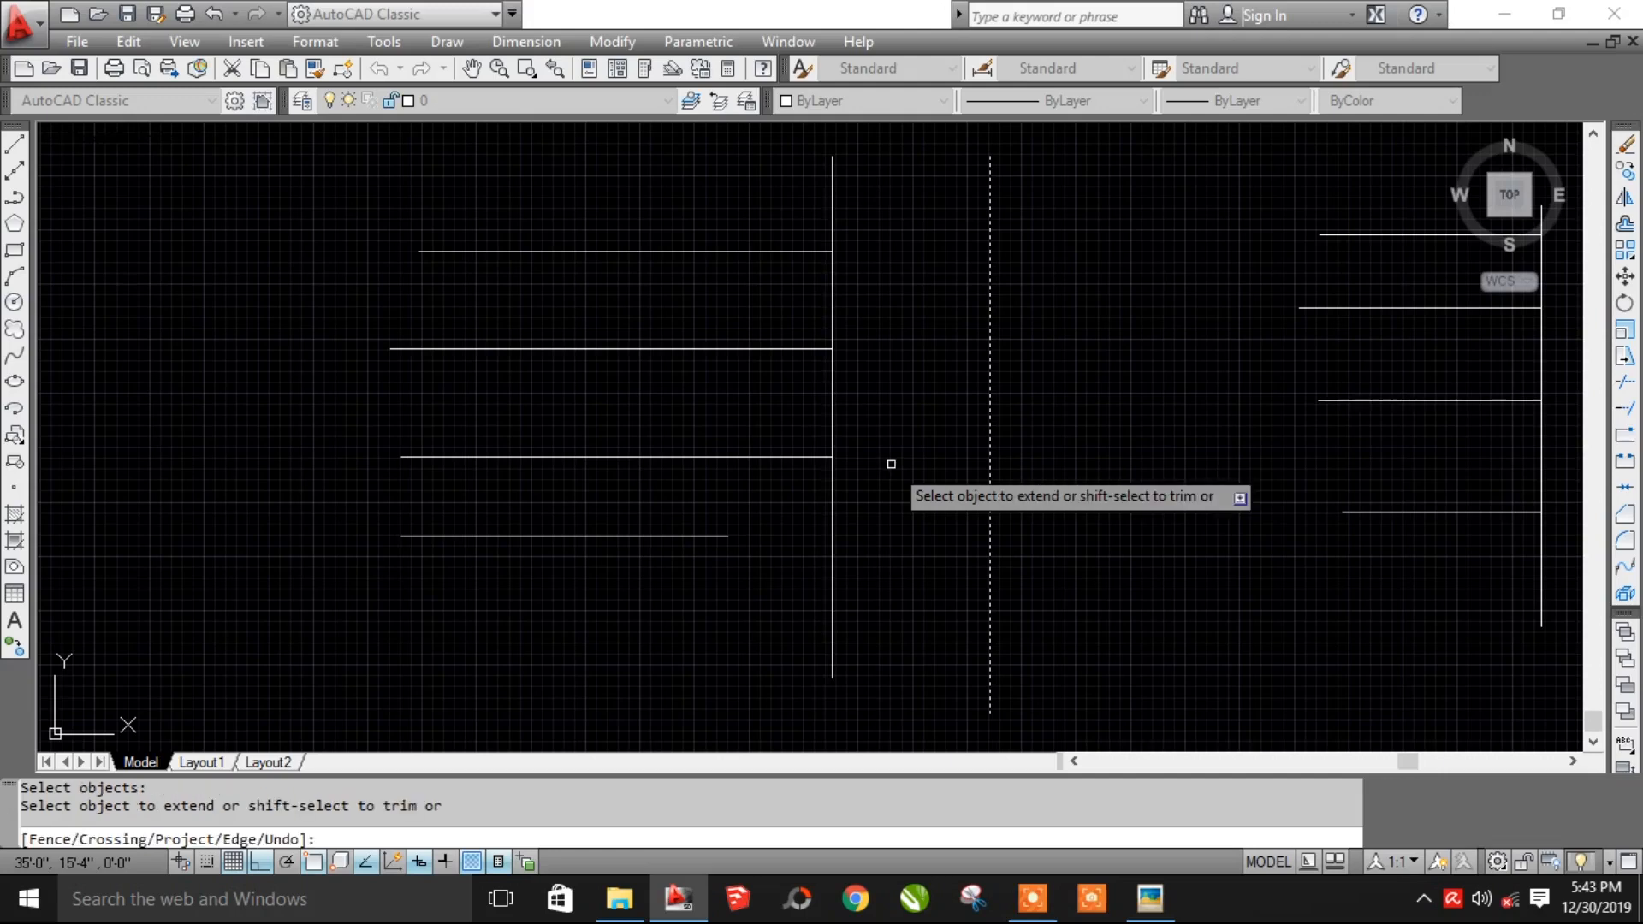
{"action": "left_click", "coordinate": [590, 536]}
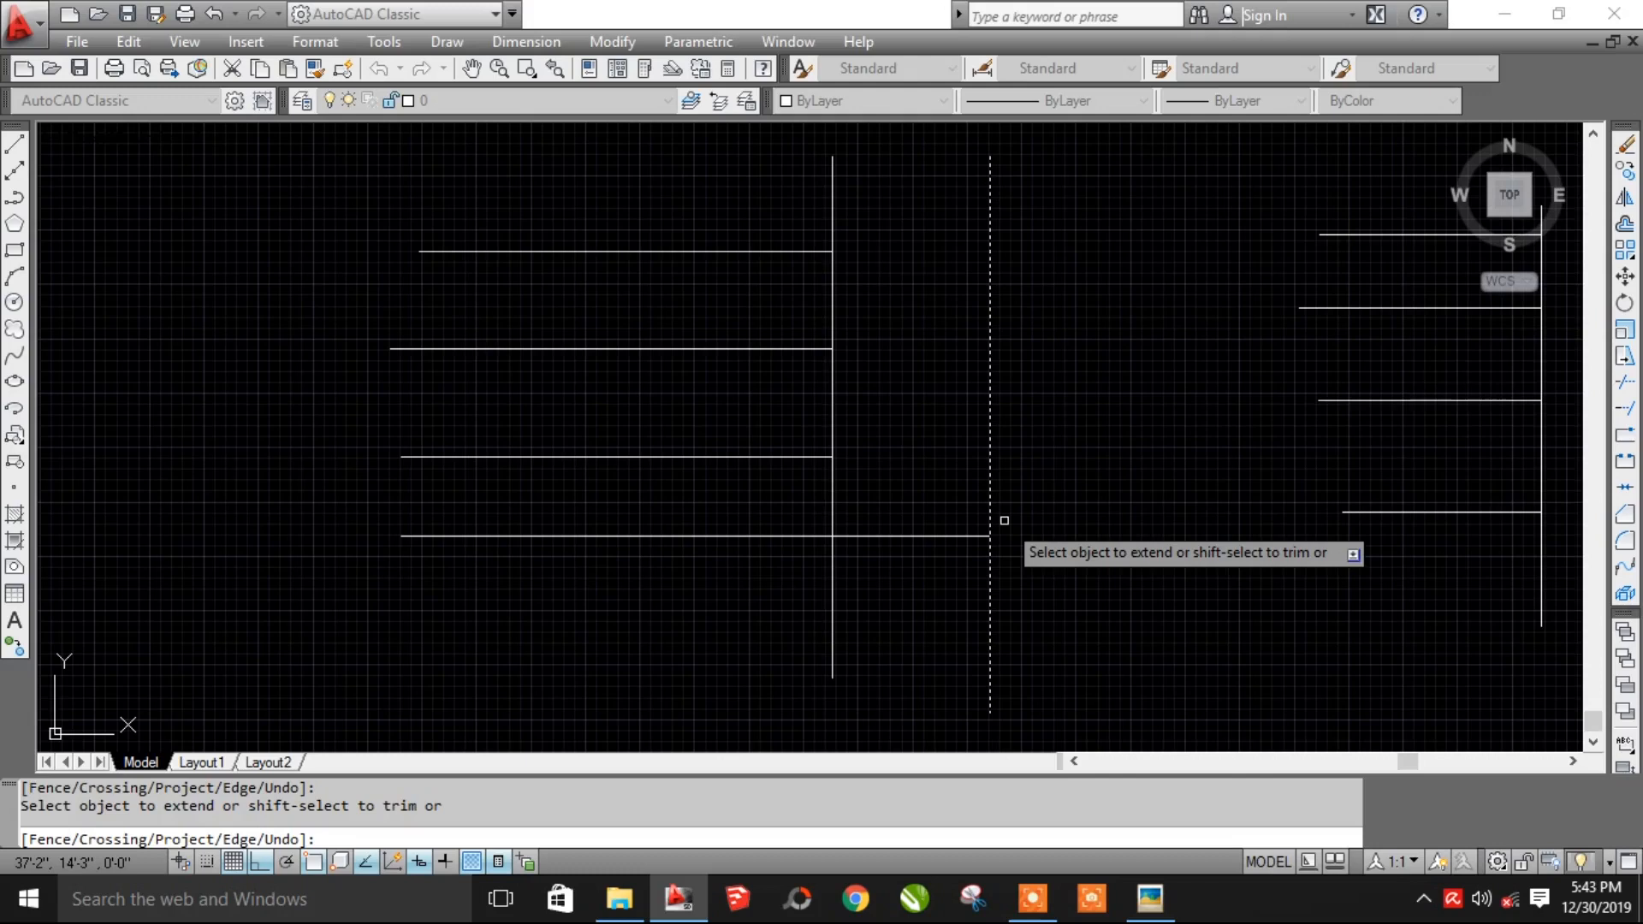
{"action": "key", "text": "Escape"}
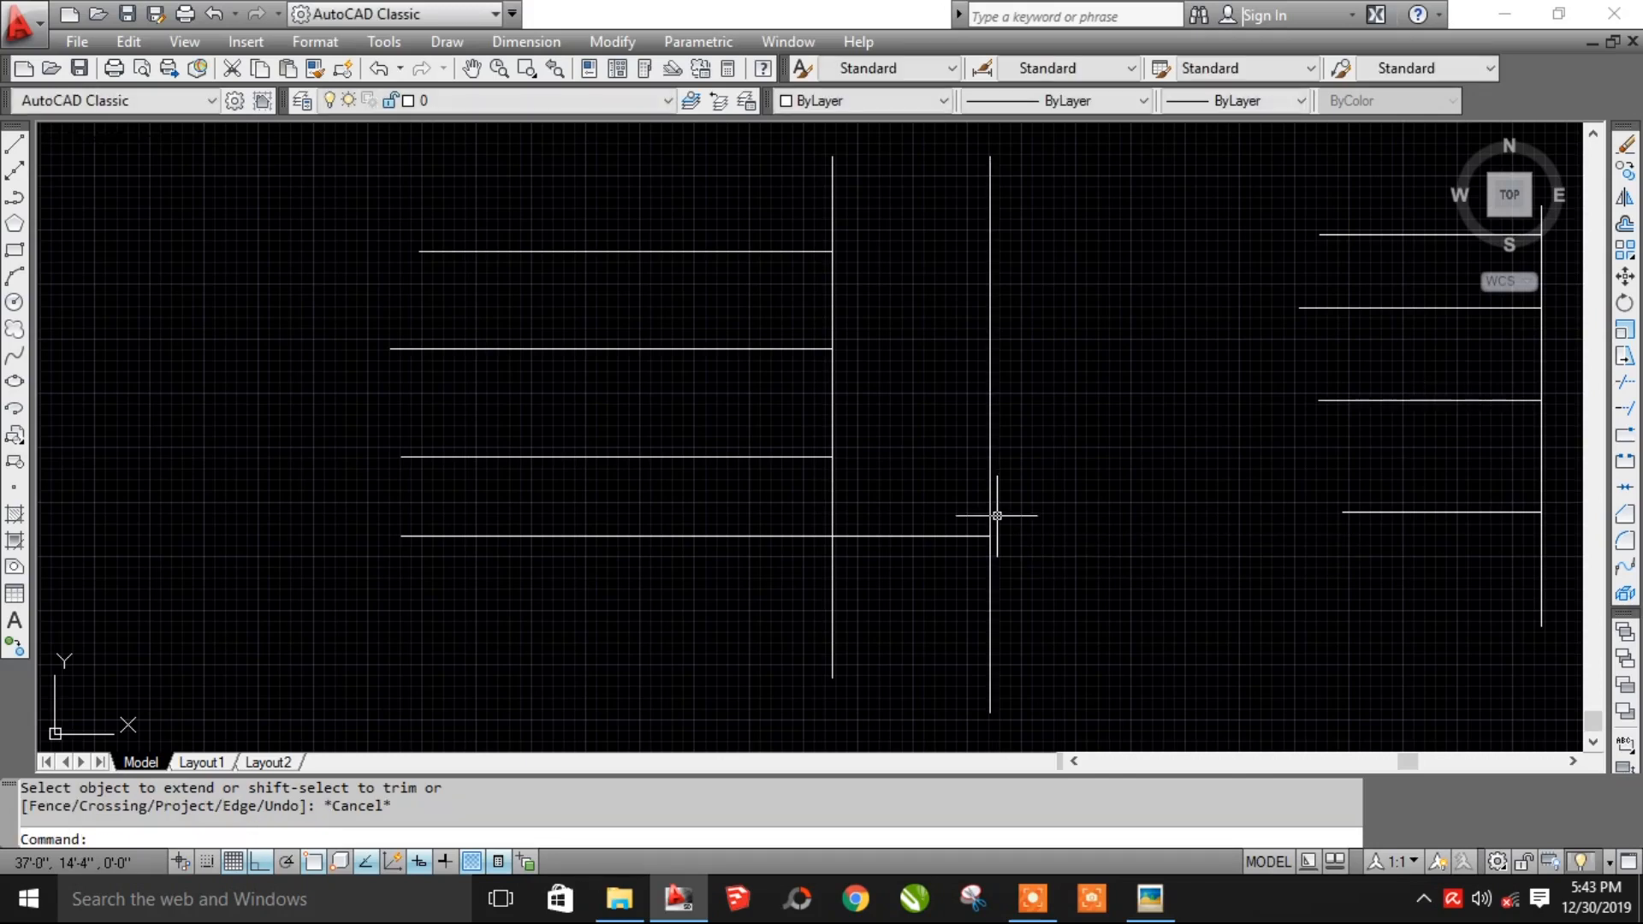
- Break the separate horizontal line above the line groups at its midpoint with Break at Point
{"action": "scroll", "coordinate": [997, 515], "scroll_direction": "down", "scroll_amount": 3}
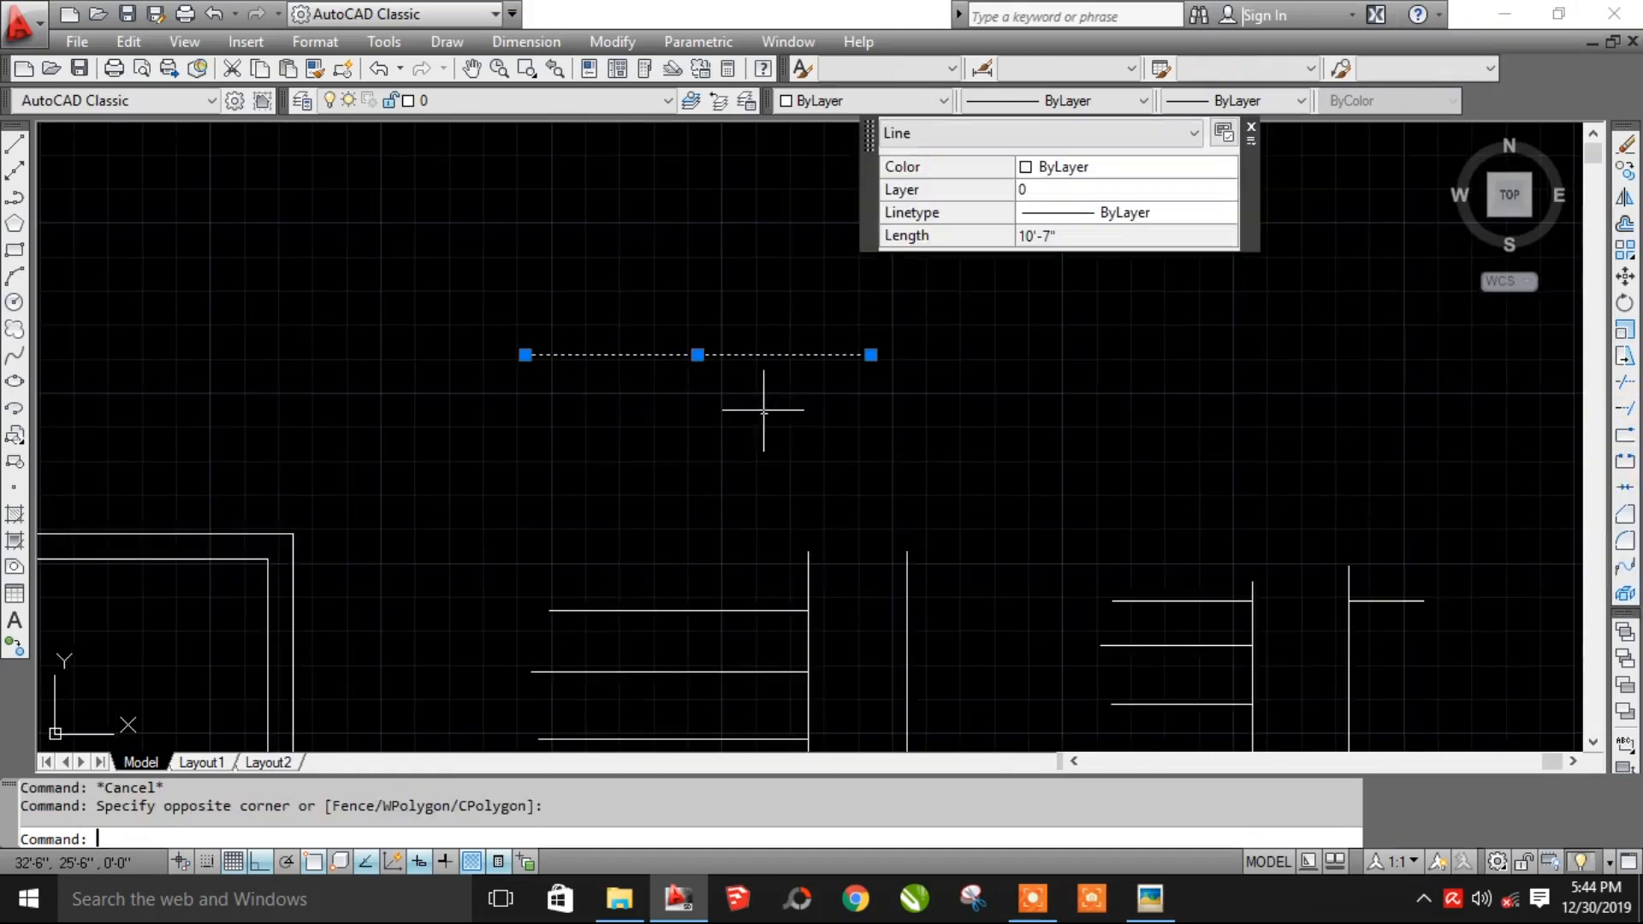
{"action": "key", "text": "Escape"}
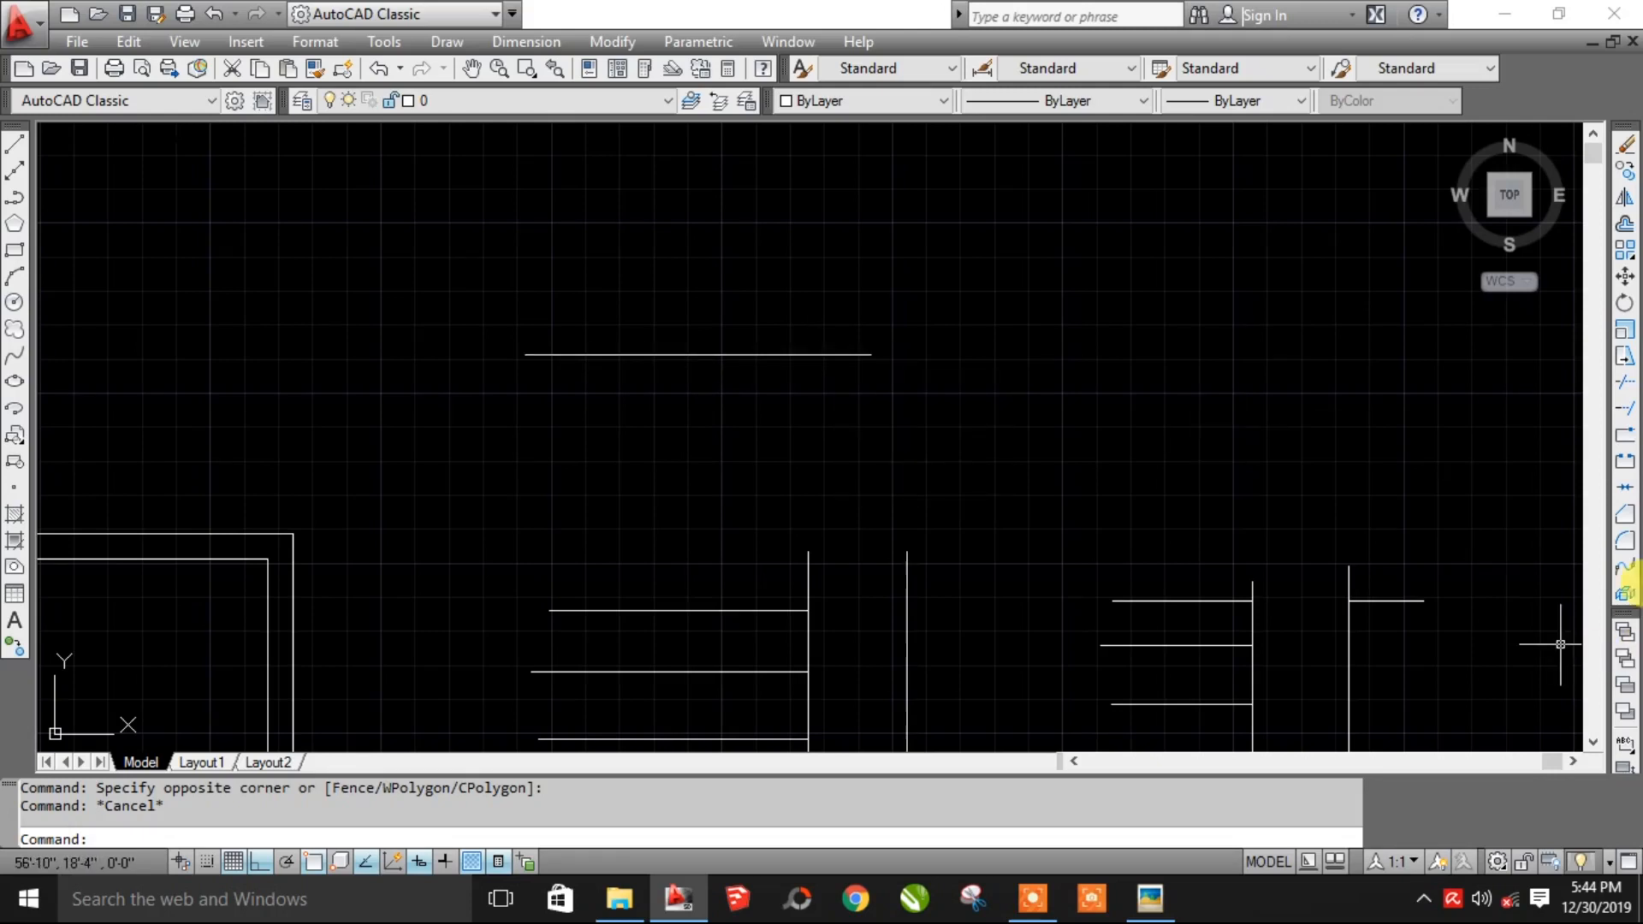
{"action": "left_click", "coordinate": [1626, 436]}
{"action": "key", "text": "Escape"}
{"action": "left_click", "coordinate": [1626, 438]}
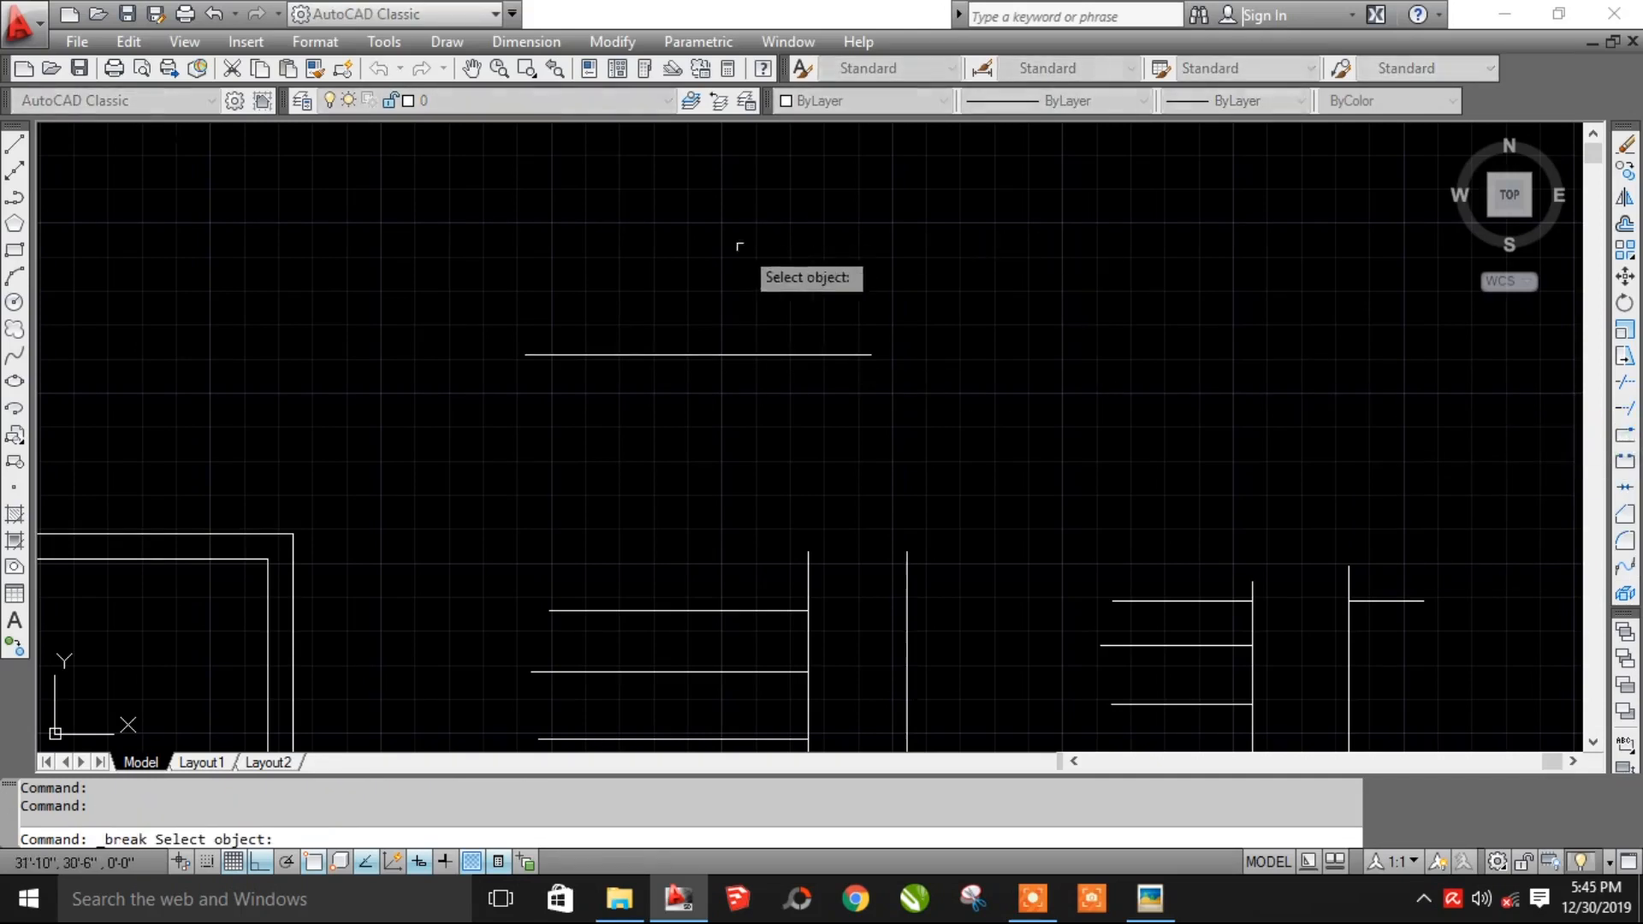
{"action": "left_click", "coordinate": [838, 353]}
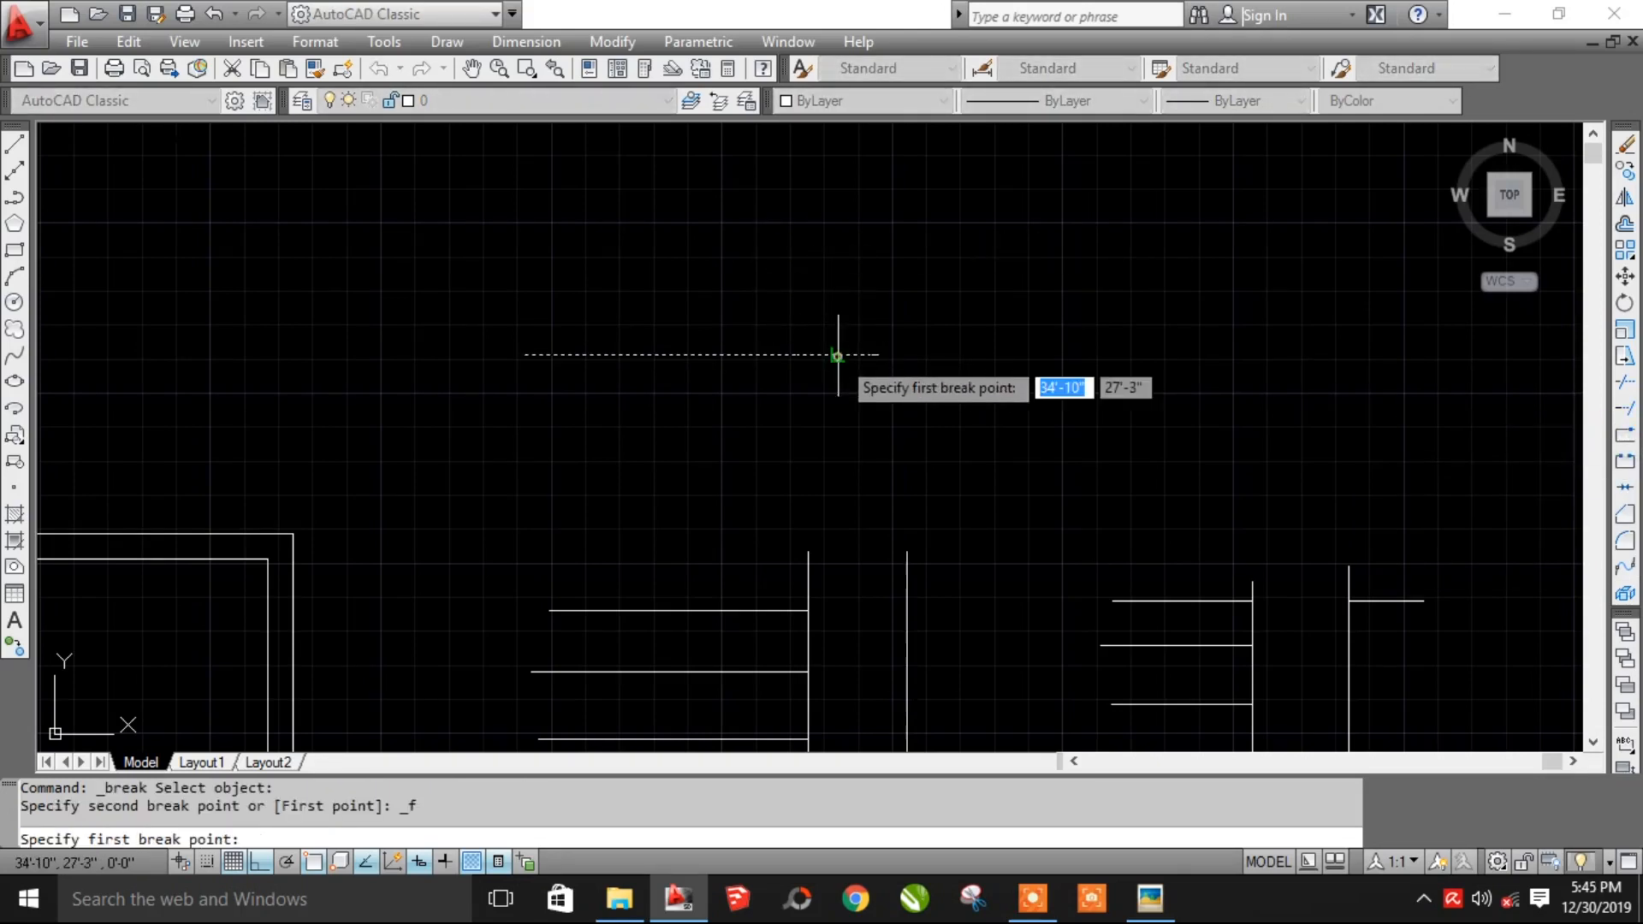
{"action": "left_click", "coordinate": [697, 354]}
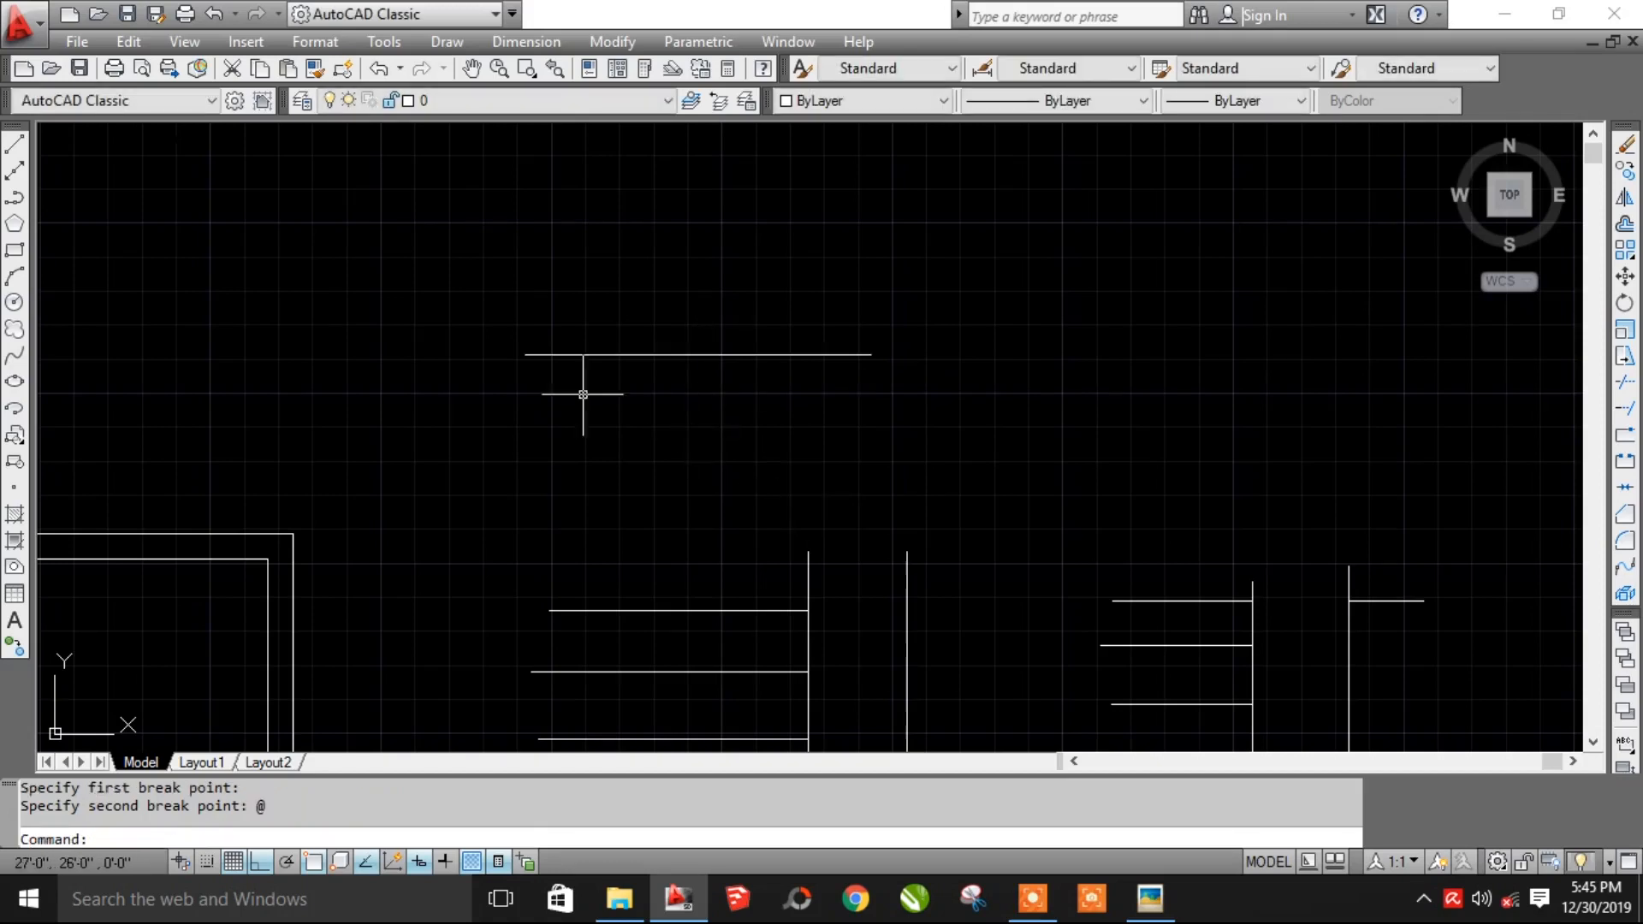
- Erase the right half of the broken horizontal line
{"action": "left_click", "coordinate": [822, 394]}
{"action": "left_click", "coordinate": [801, 324]}
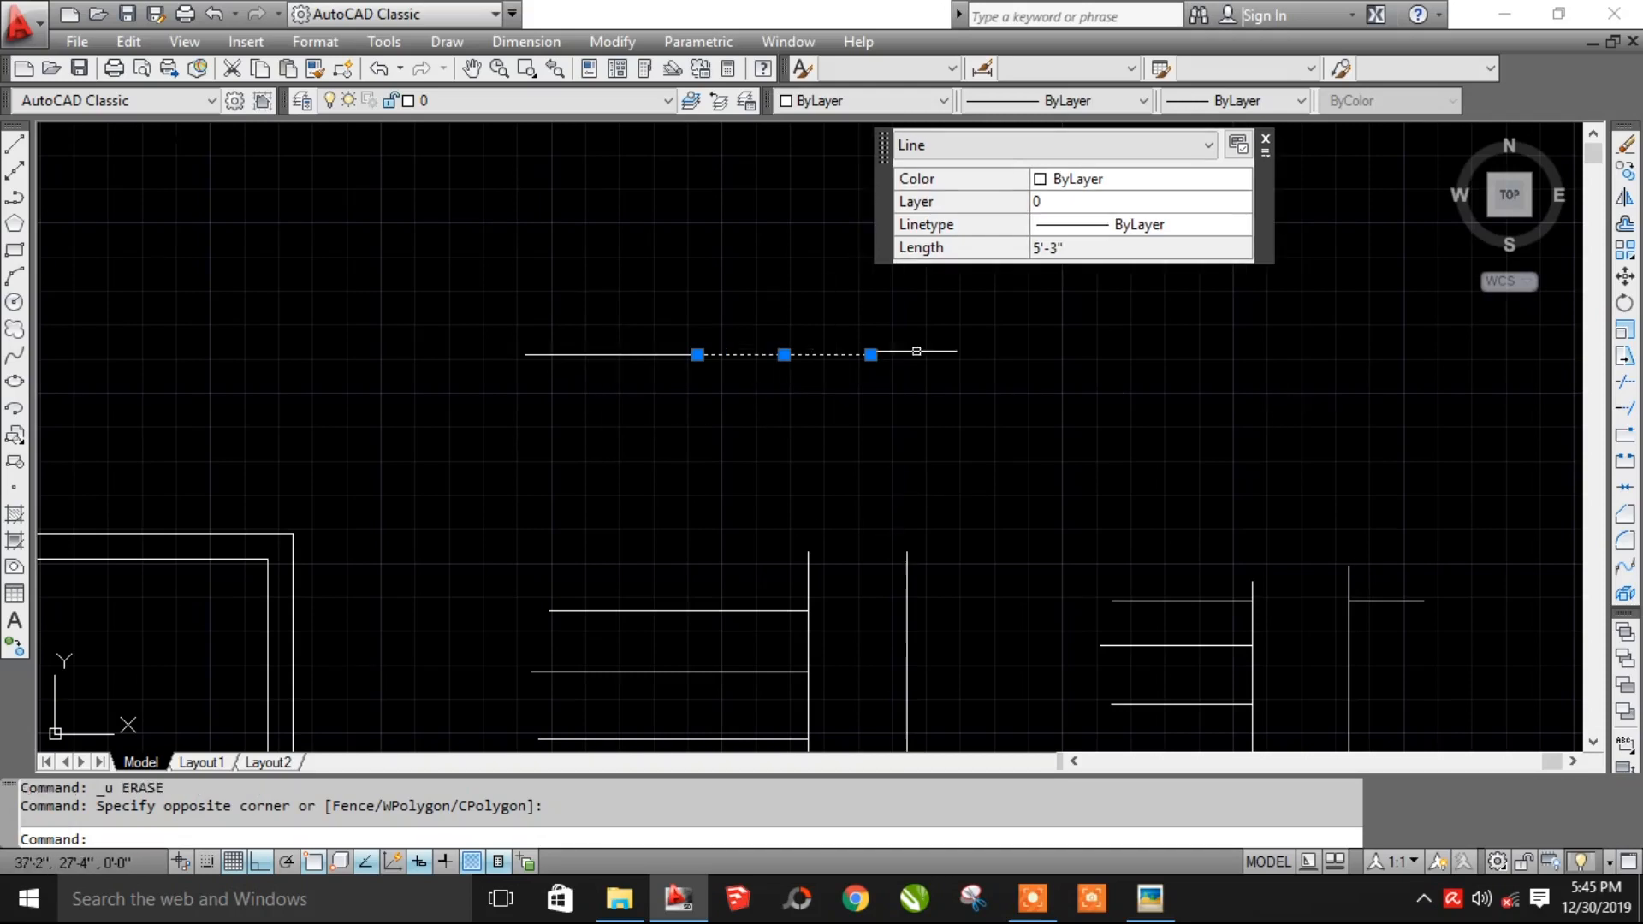
{"action": "key", "text": "Delete"}
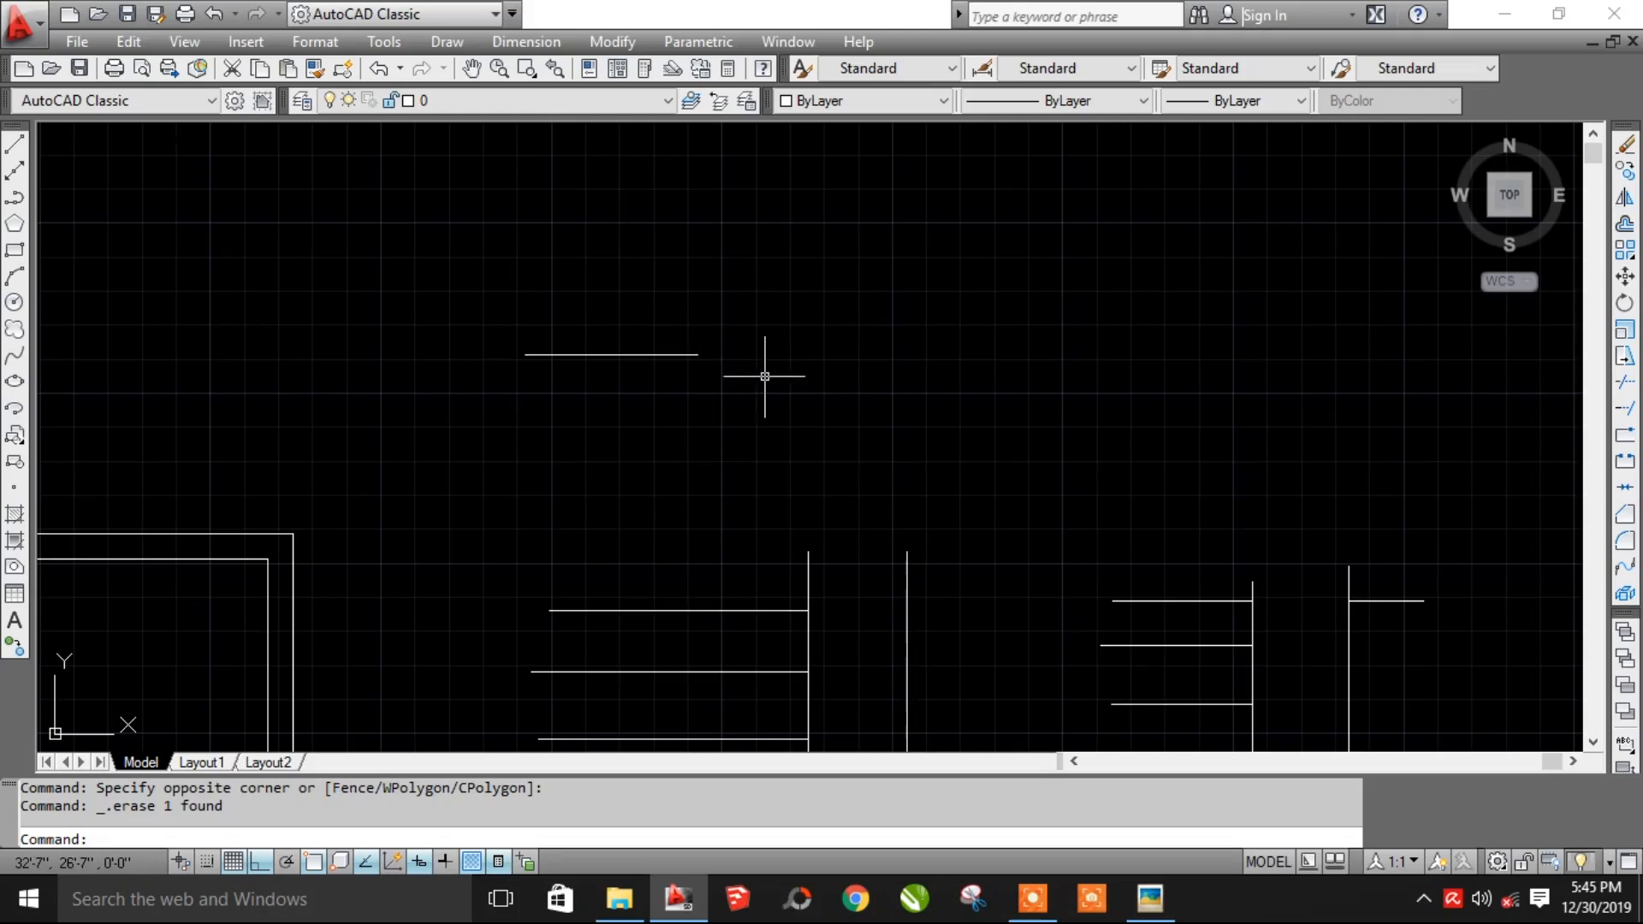
- Undo the erasure of the right half and the break at point
{"action": "key", "text": "ctrl+z"}
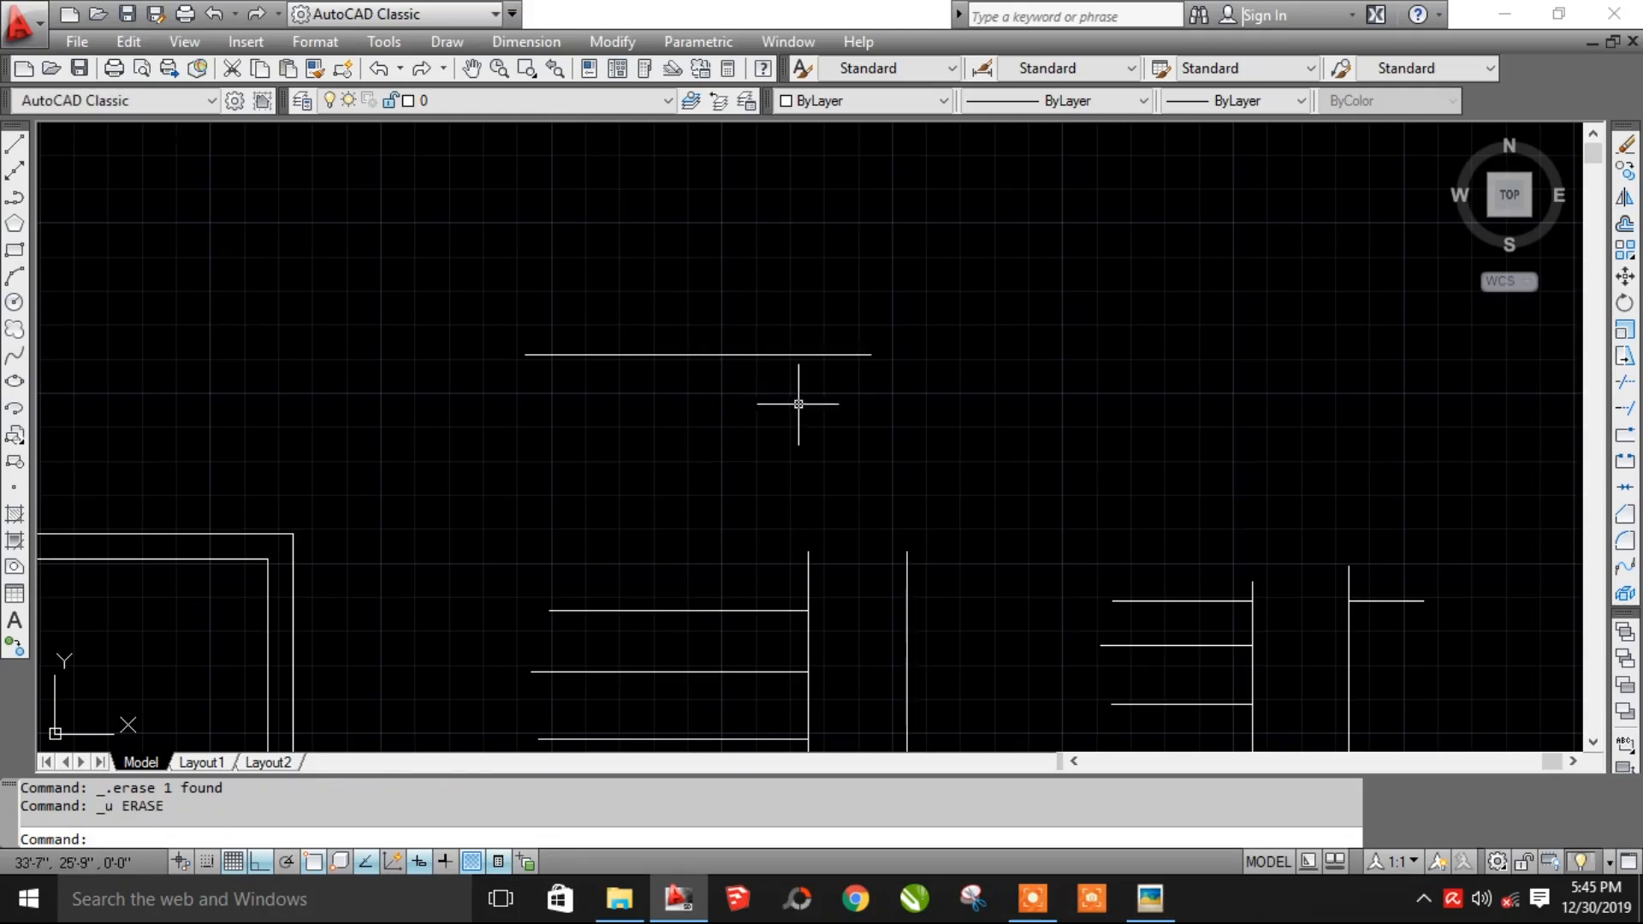
{"action": "key", "text": "Escape"}
{"action": "key", "text": "Return"}
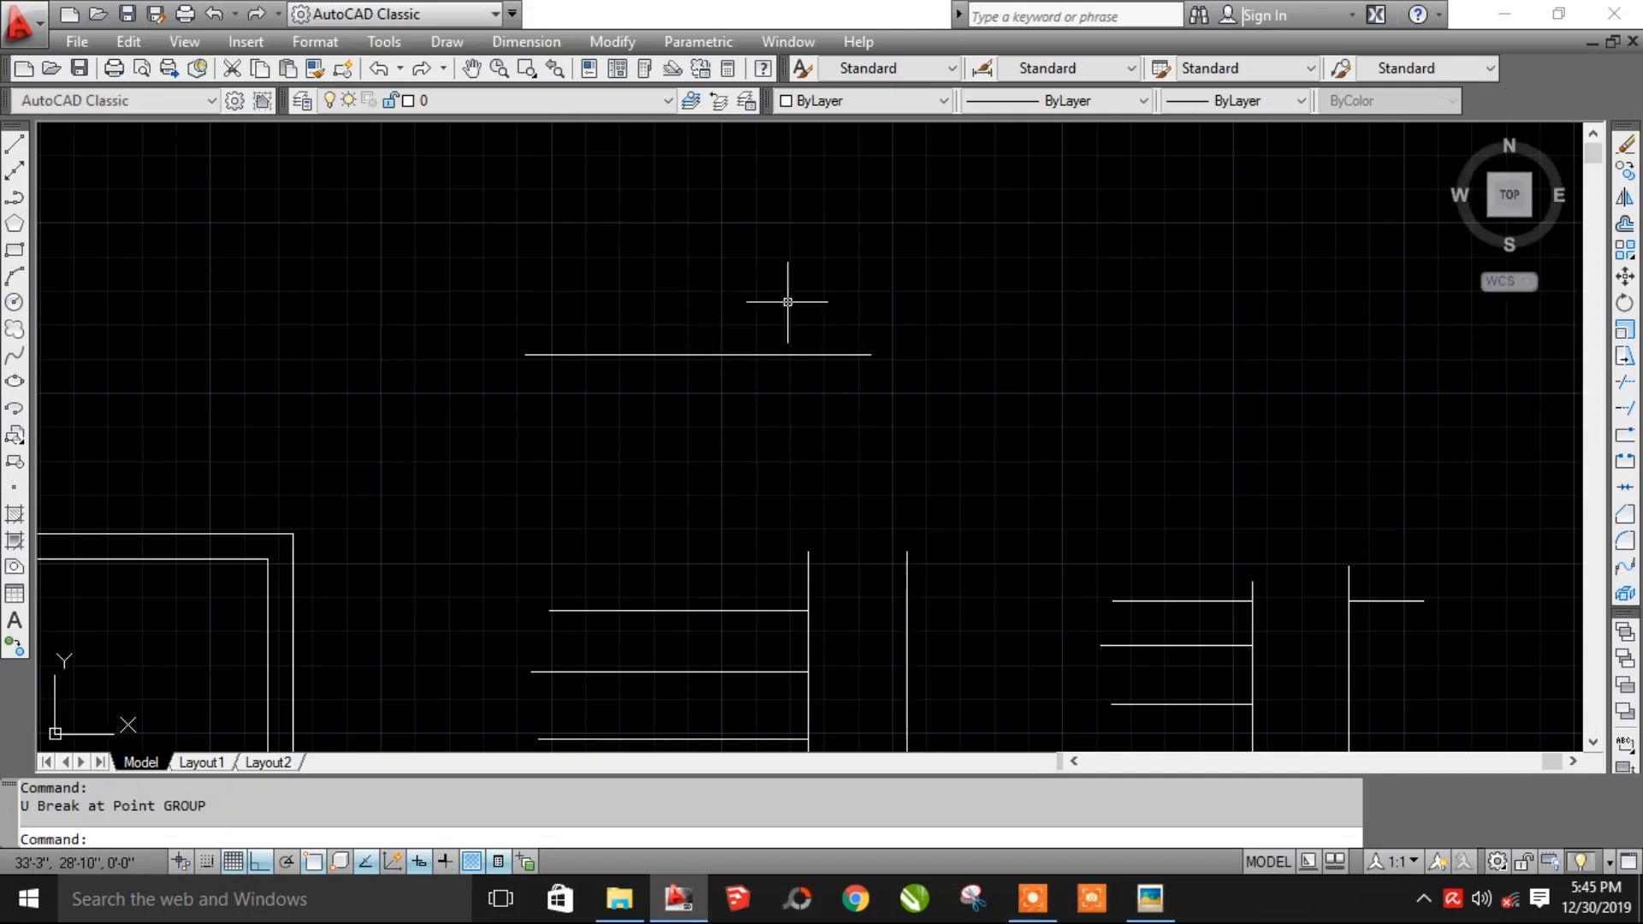
- Draw a short vertical line crossing the separate horizontal line near its right end
{"action": "type", "text": "l"}
{"action": "key", "text": "Return"}
{"action": "left_click", "coordinate": [801, 295]}
{"action": "left_click", "coordinate": [801, 413]}
{"action": "key", "text": "Escape"}
- Trim the horizontal line's part right of the short vertical line, using all objects as cutting edges
{"action": "type", "text": "tr"}
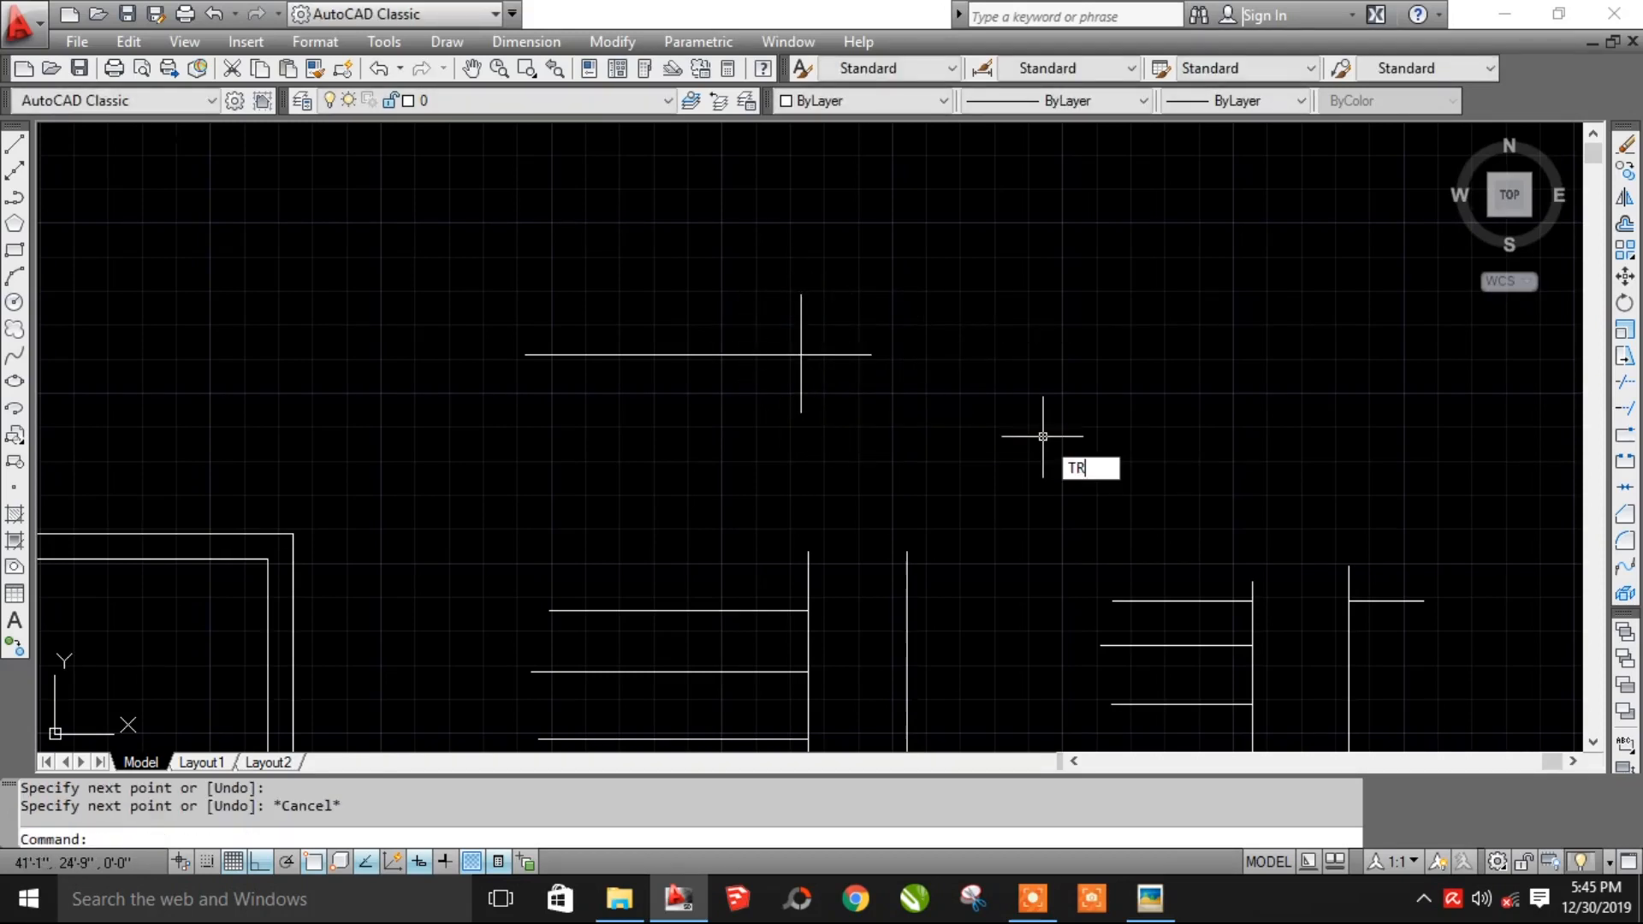
{"action": "key", "text": "Return"}
{"action": "key", "text": "Return"}
{"action": "left_click", "coordinate": [925, 414]}
{"action": "left_click", "coordinate": [845, 314]}
{"action": "key", "text": "Escape"}
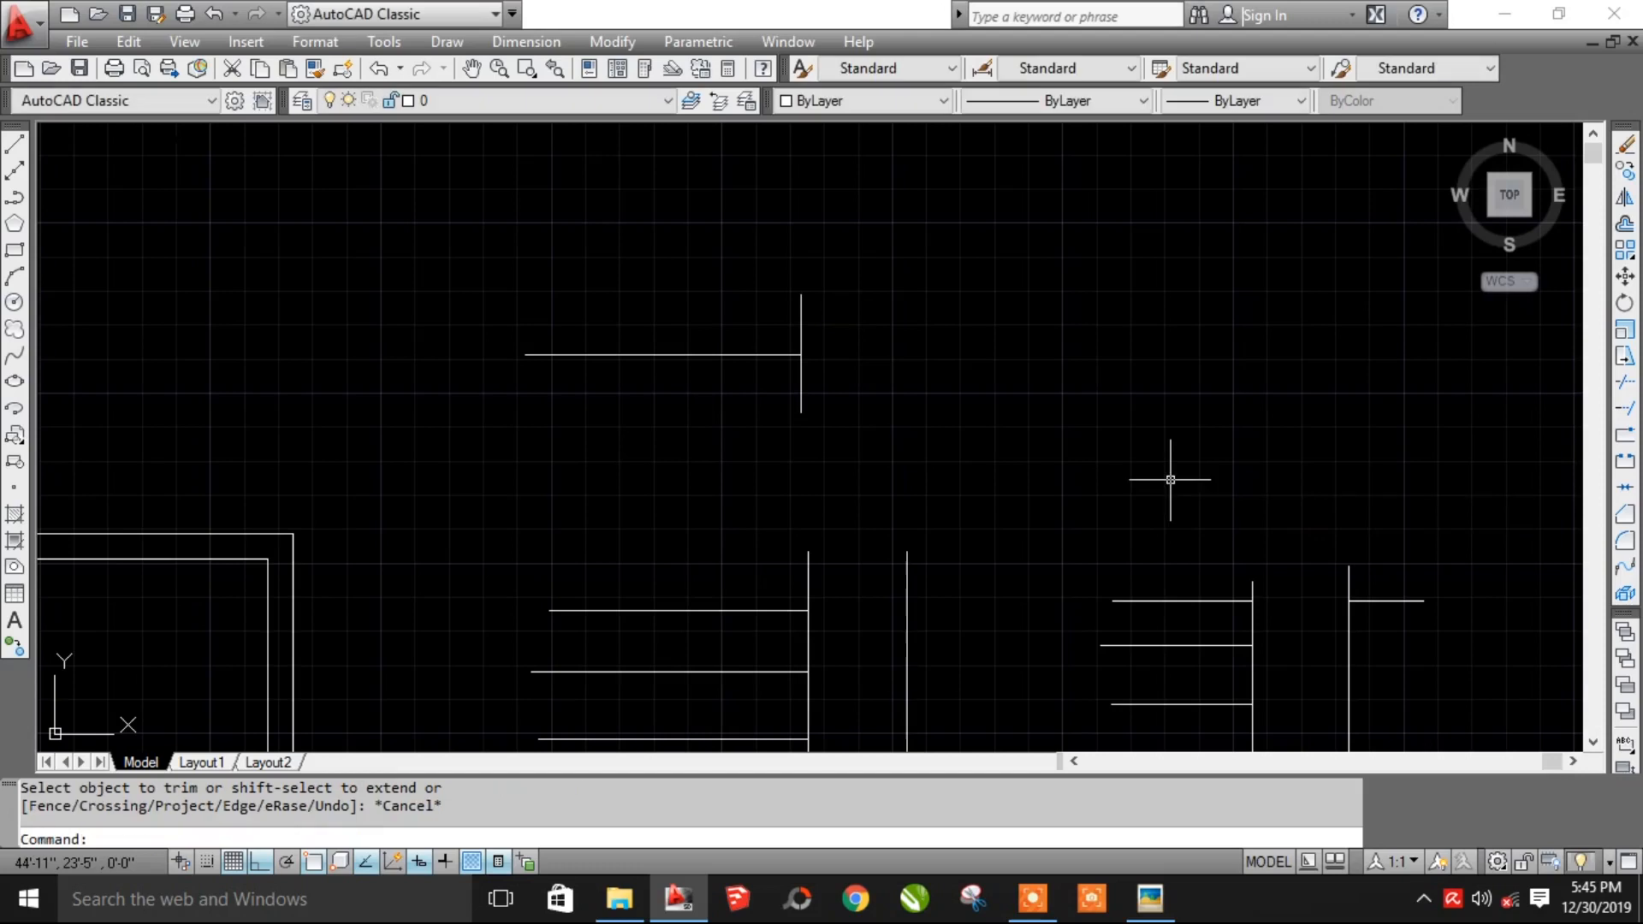
- Undo the trim and the drawing of the short vertical line
{"action": "key", "text": "ctrl+z"}
{"action": "key", "text": "ctrl+z"}
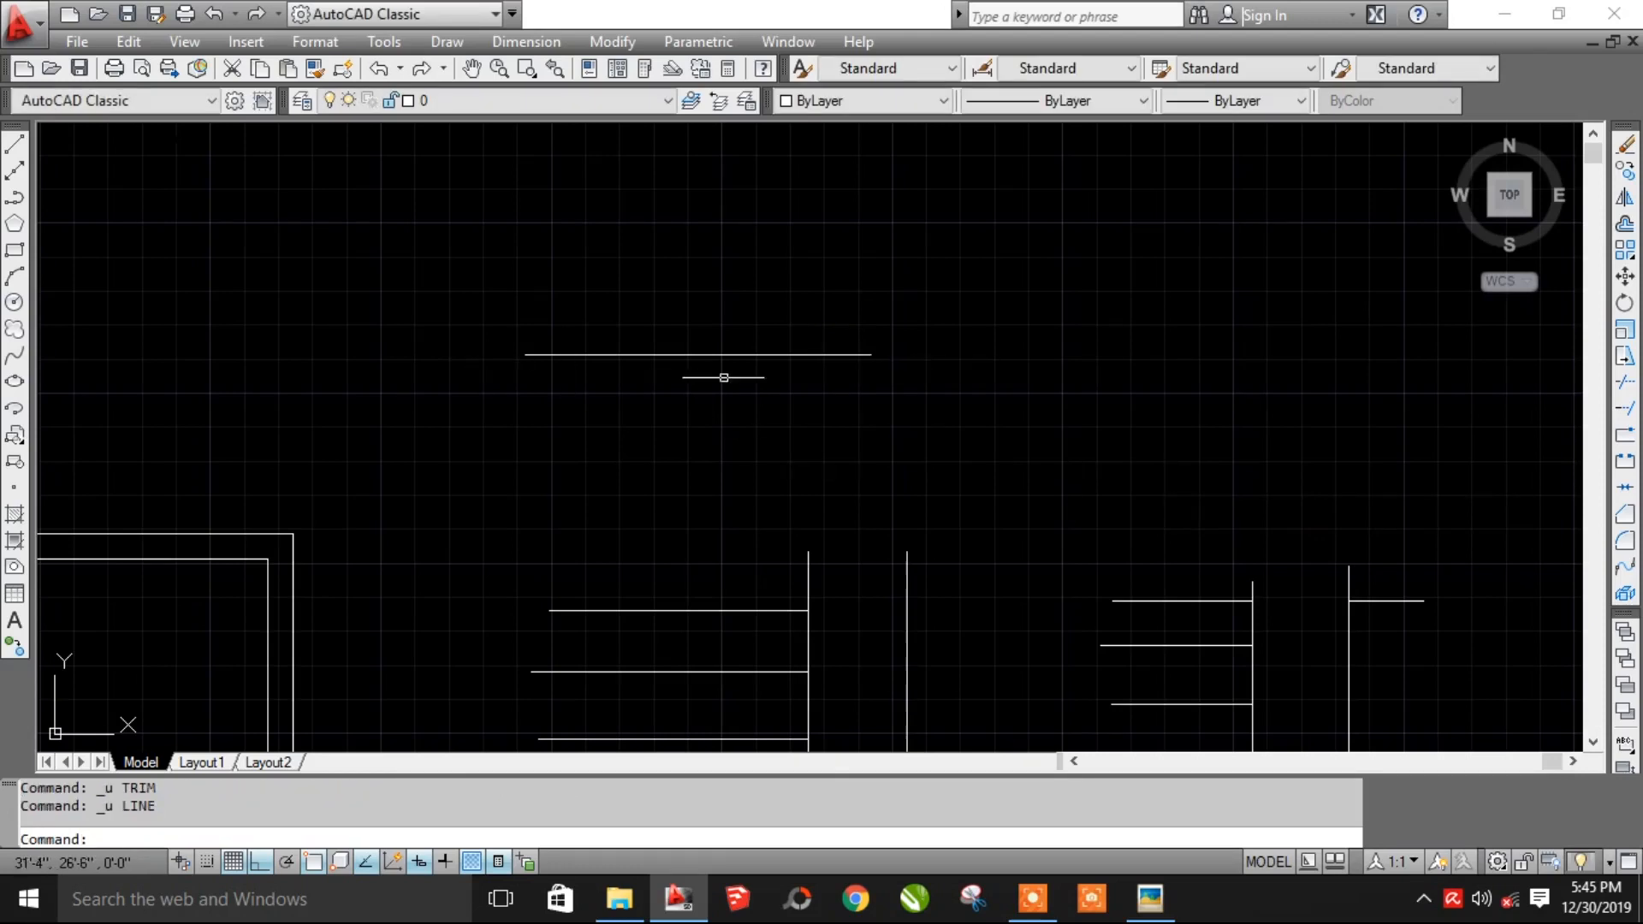
{"action": "left_click", "coordinate": [762, 342]}
{"action": "left_click", "coordinate": [734, 380]}
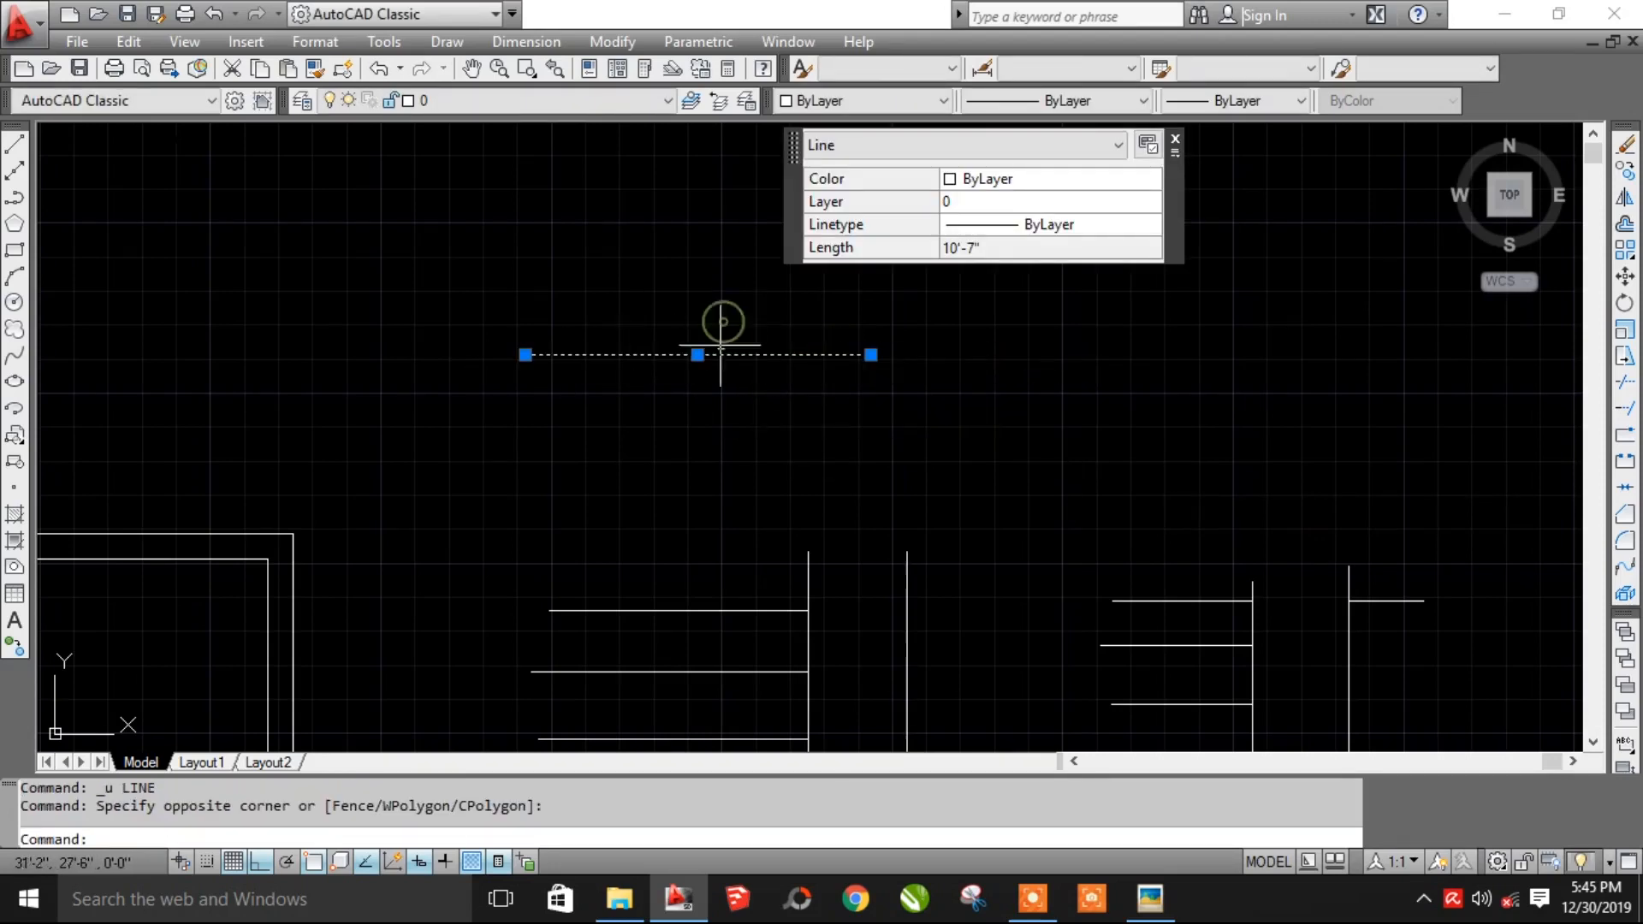
{"action": "key", "text": "Escape"}
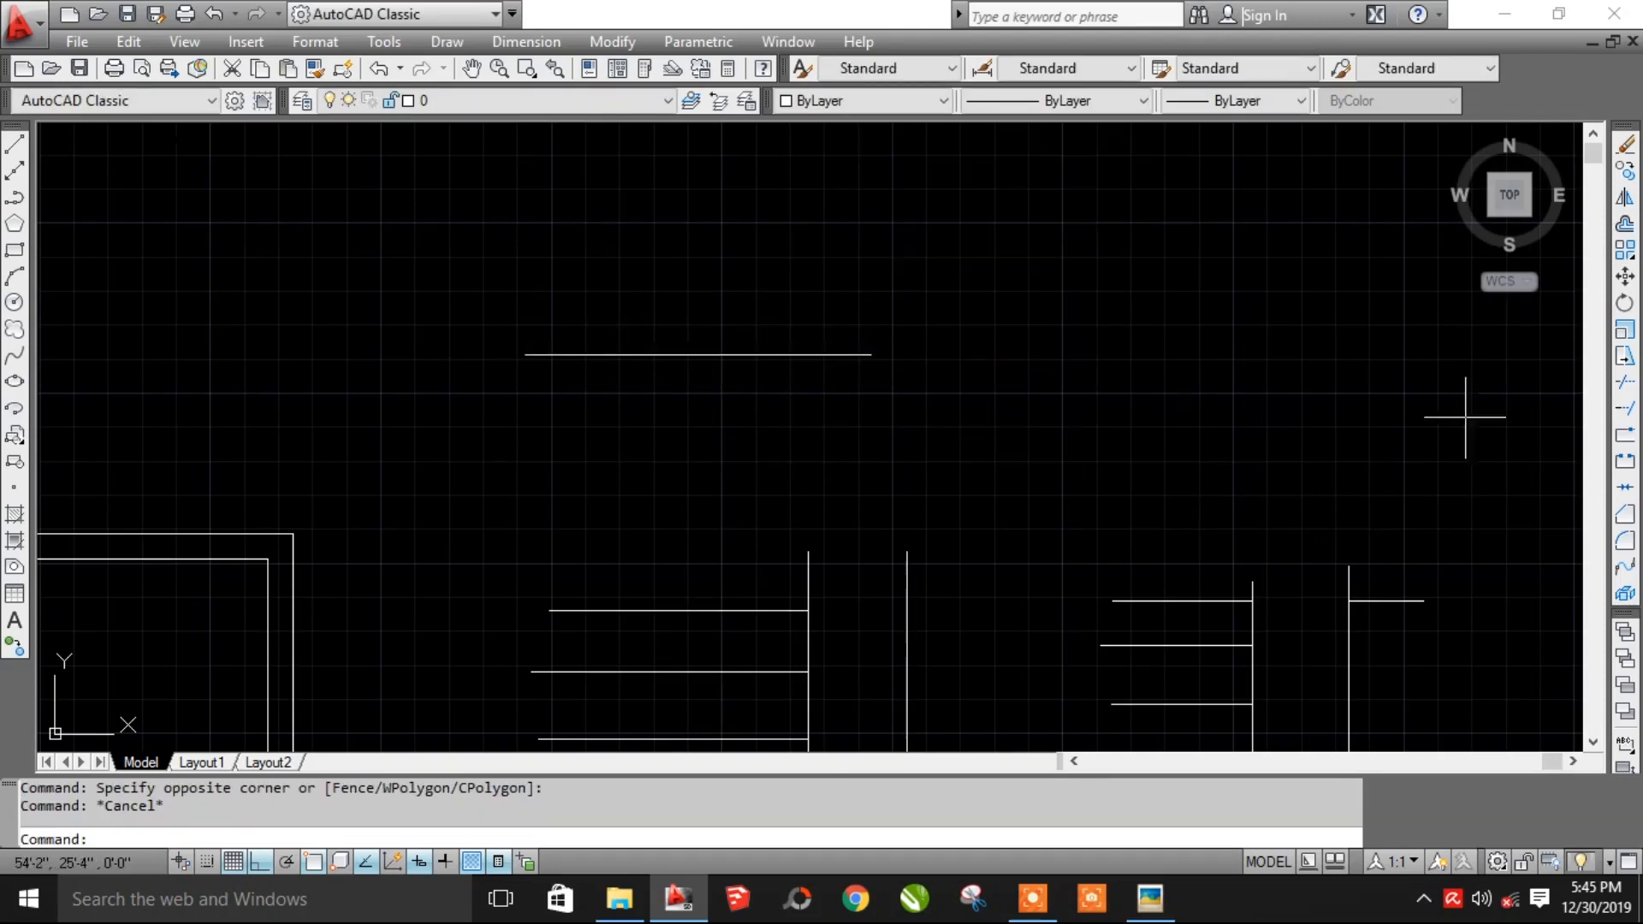
- Break the separate horizontal line near its right end with Break at Point and erase the short right piece
{"action": "left_click", "coordinate": [1625, 434]}
{"action": "left_click", "coordinate": [768, 355]}
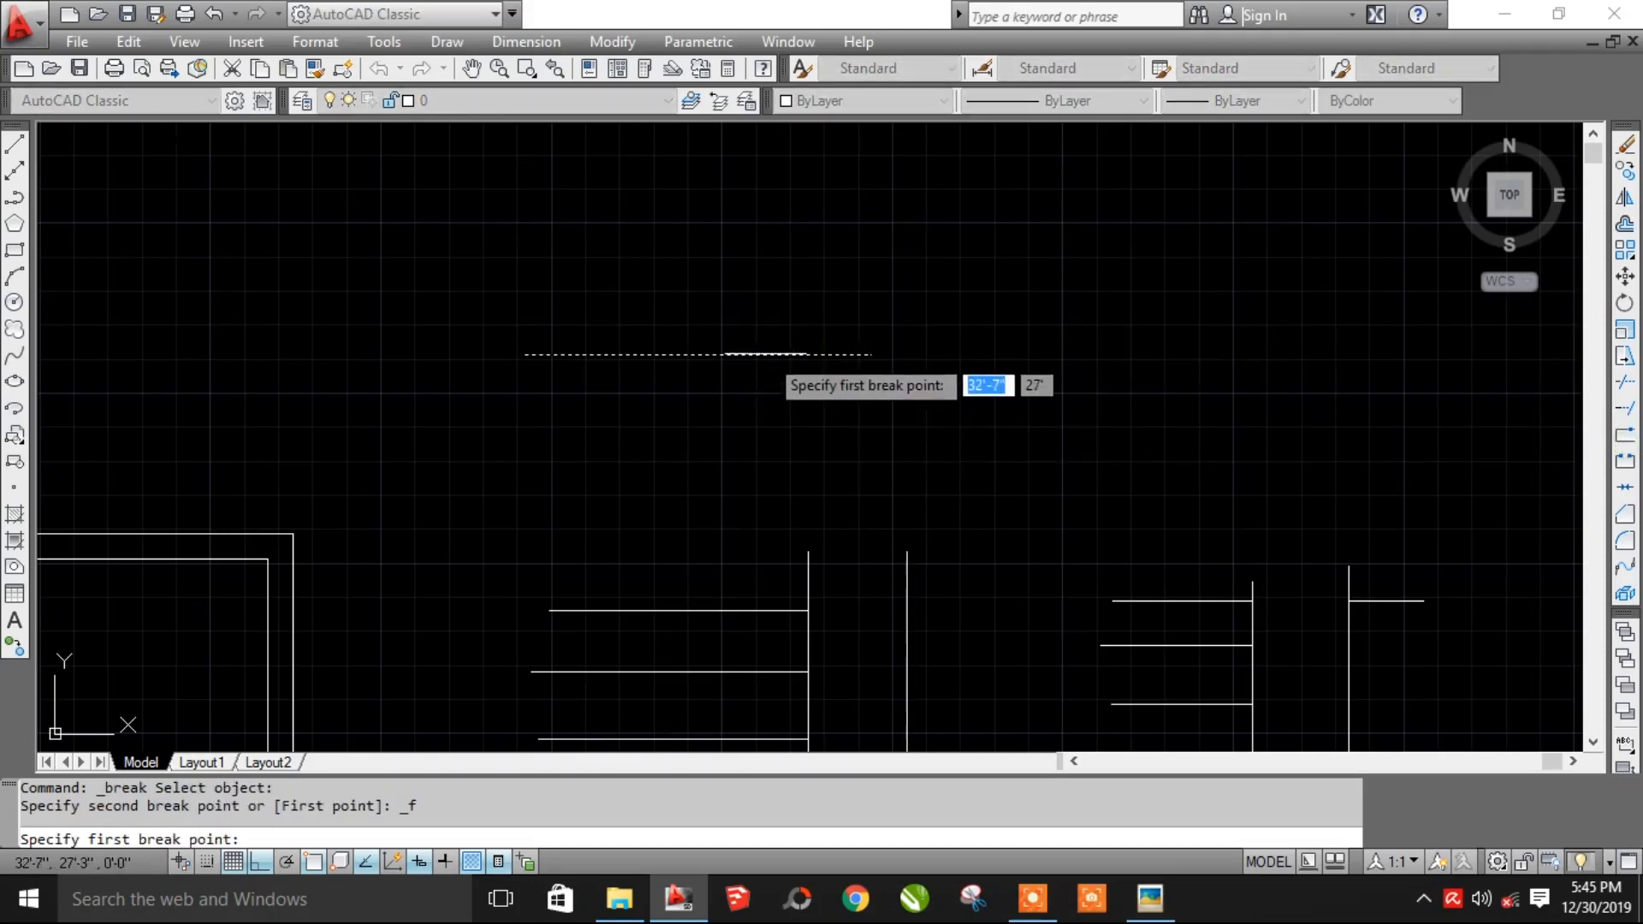
{"action": "left_click", "coordinate": [796, 354]}
{"action": "left_click", "coordinate": [901, 394]}
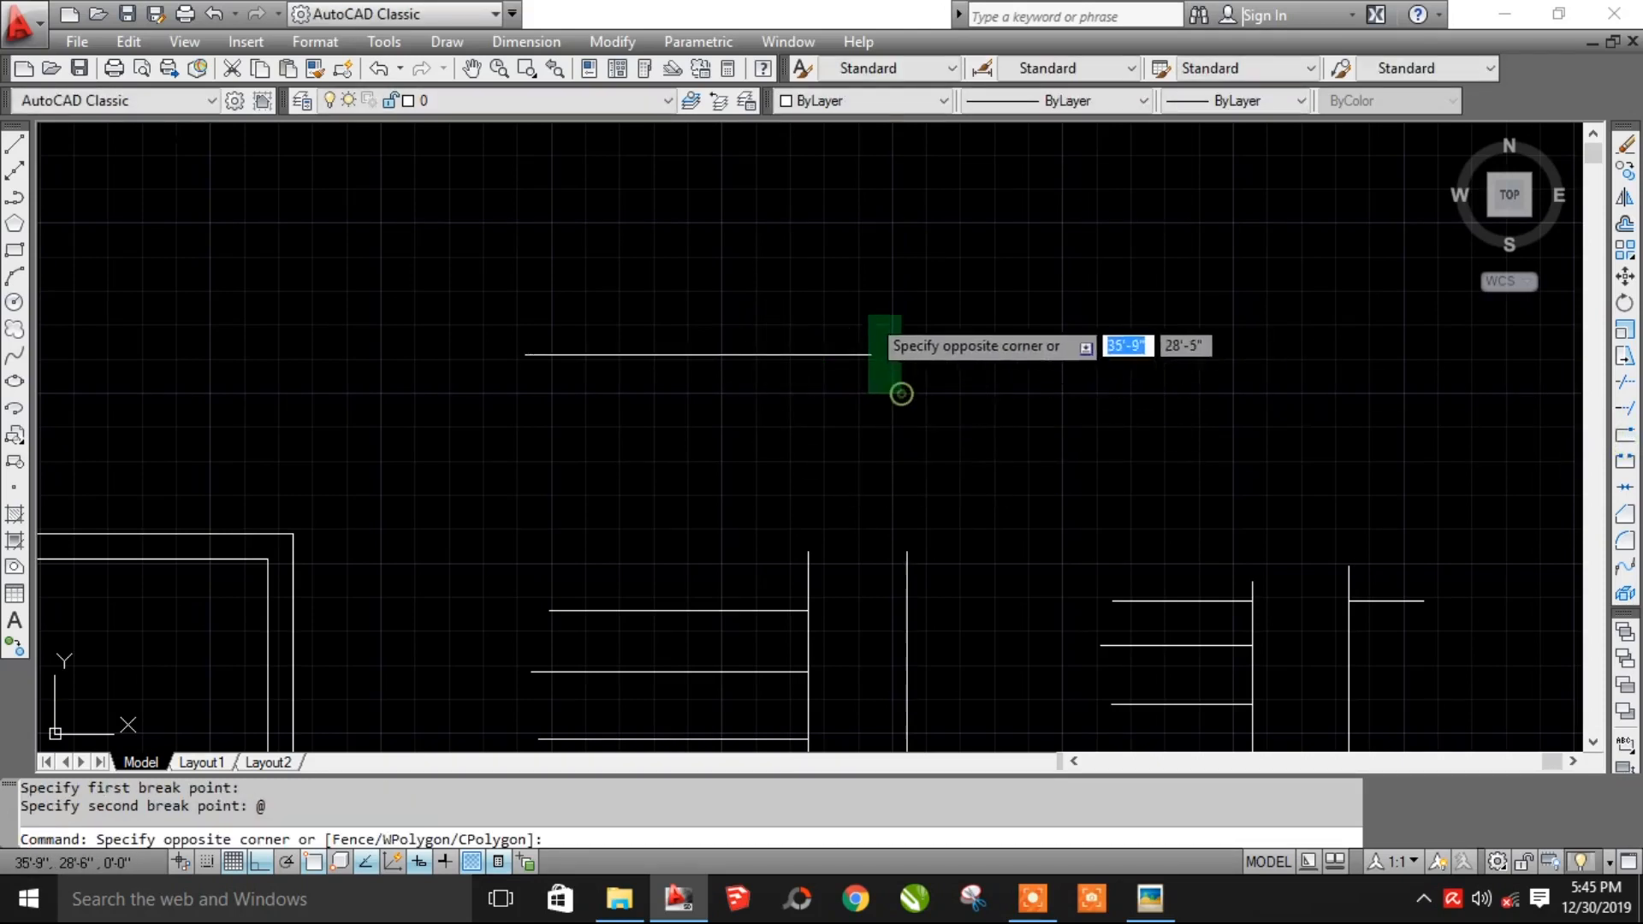
{"action": "left_click", "coordinate": [901, 394]}
{"action": "key", "text": "Delete"}
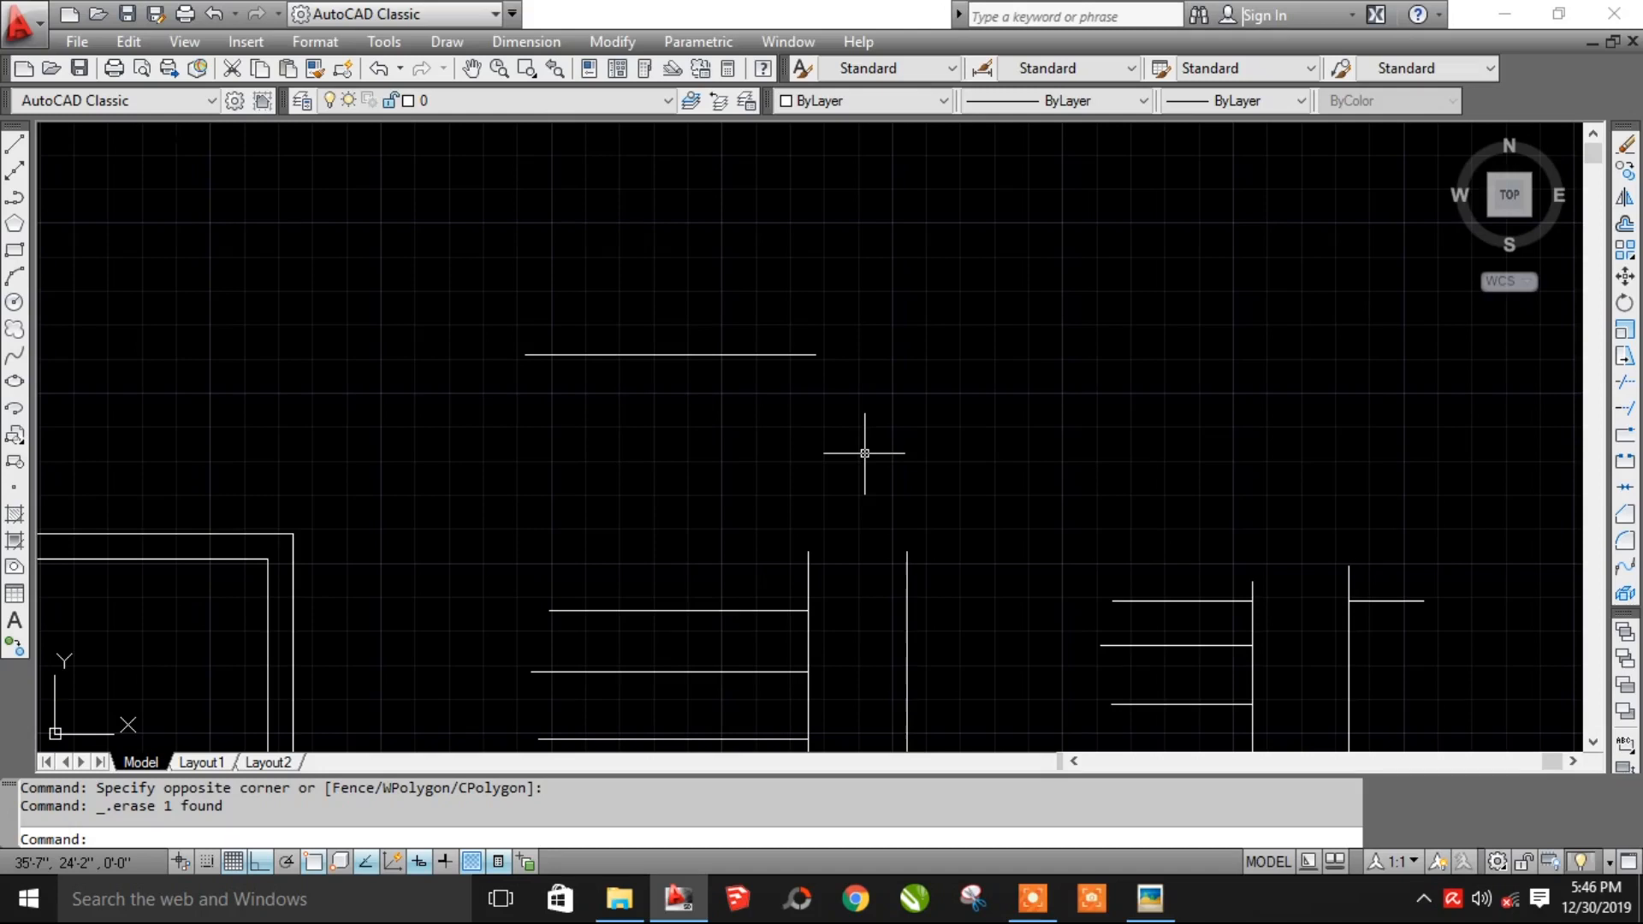
{"action": "left_click", "coordinate": [686, 362]}
{"action": "left_click", "coordinate": [659, 321]}
{"action": "key", "text": "Escape"}
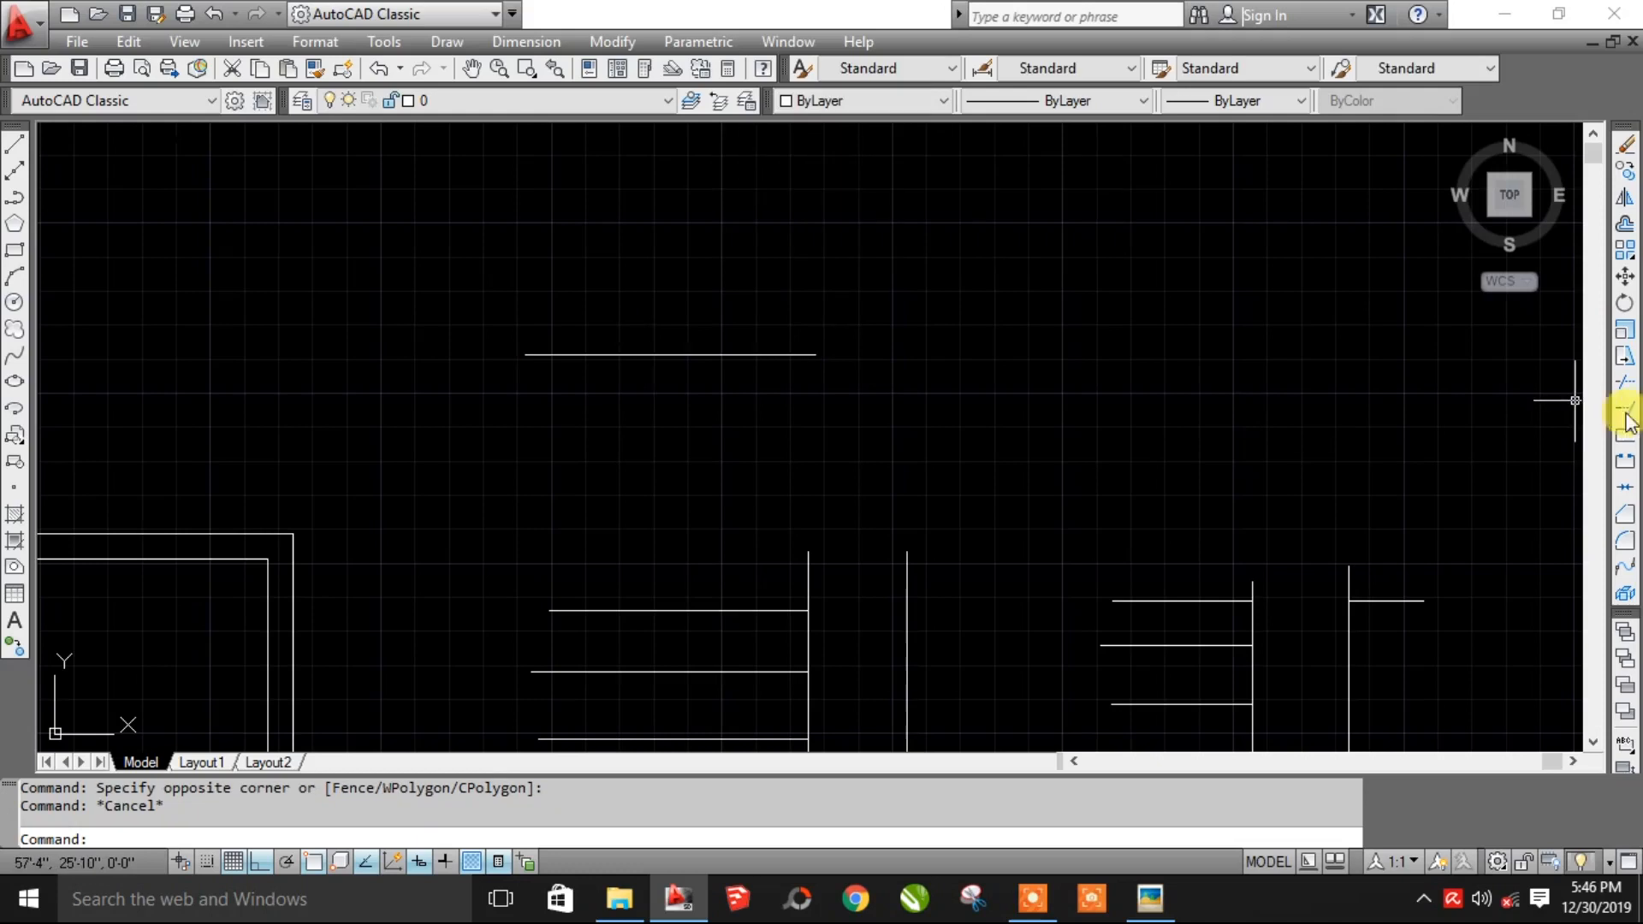
- Cut a gap in the middle part of the separate horizontal line with Break, using the First point option to specify both break points
{"action": "left_click", "coordinate": [1624, 462]}
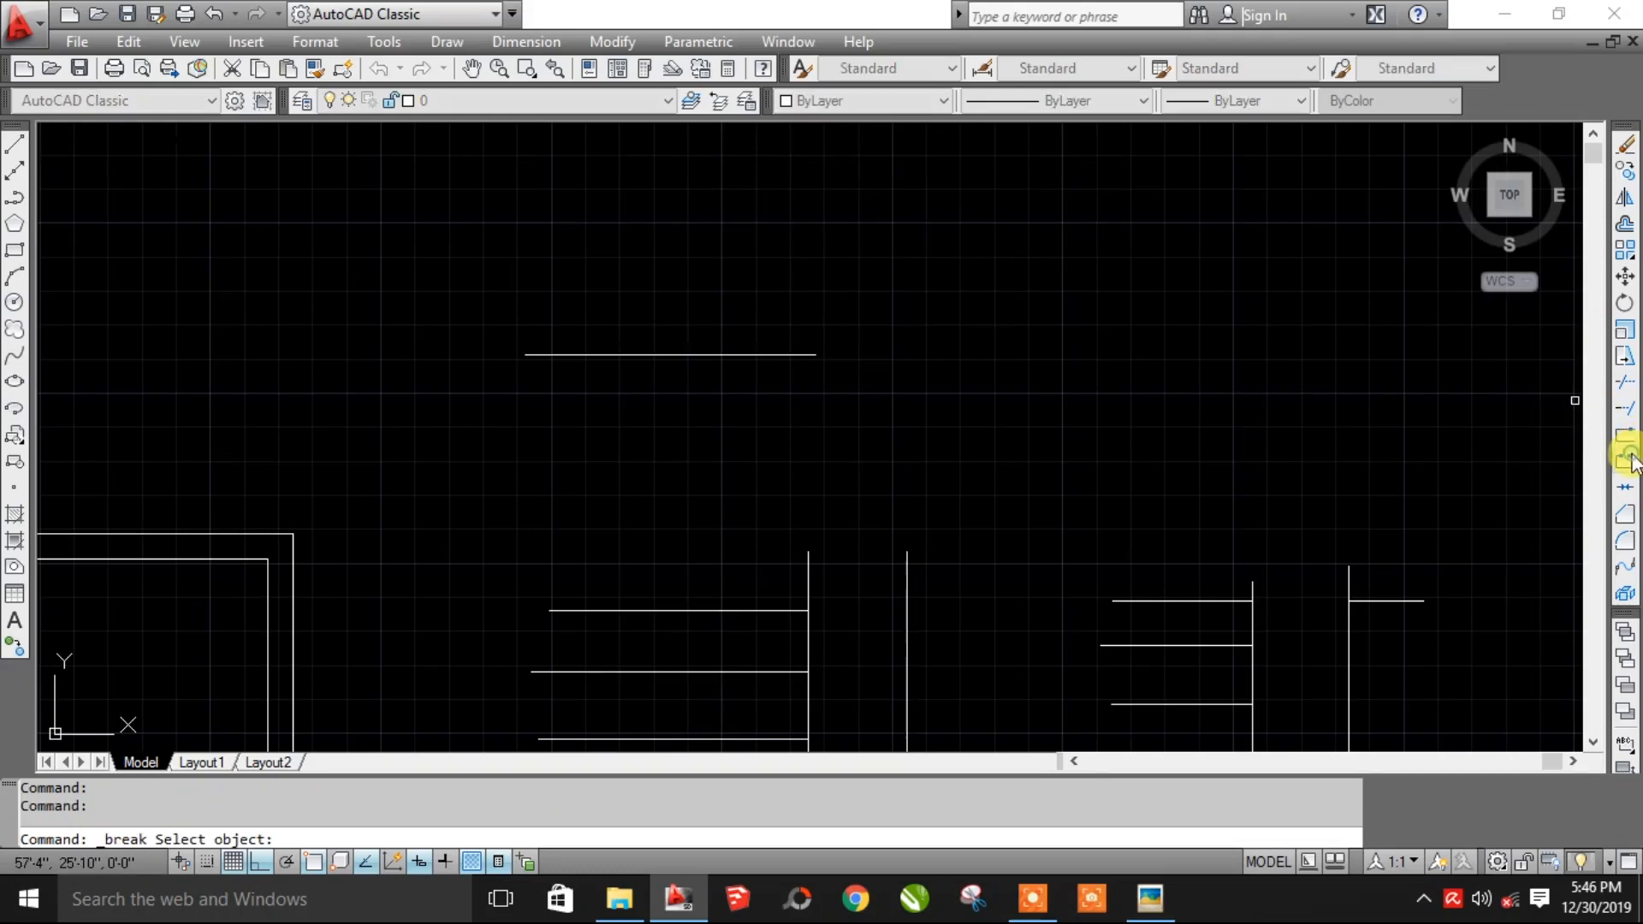
{"action": "left_click", "coordinate": [634, 355]}
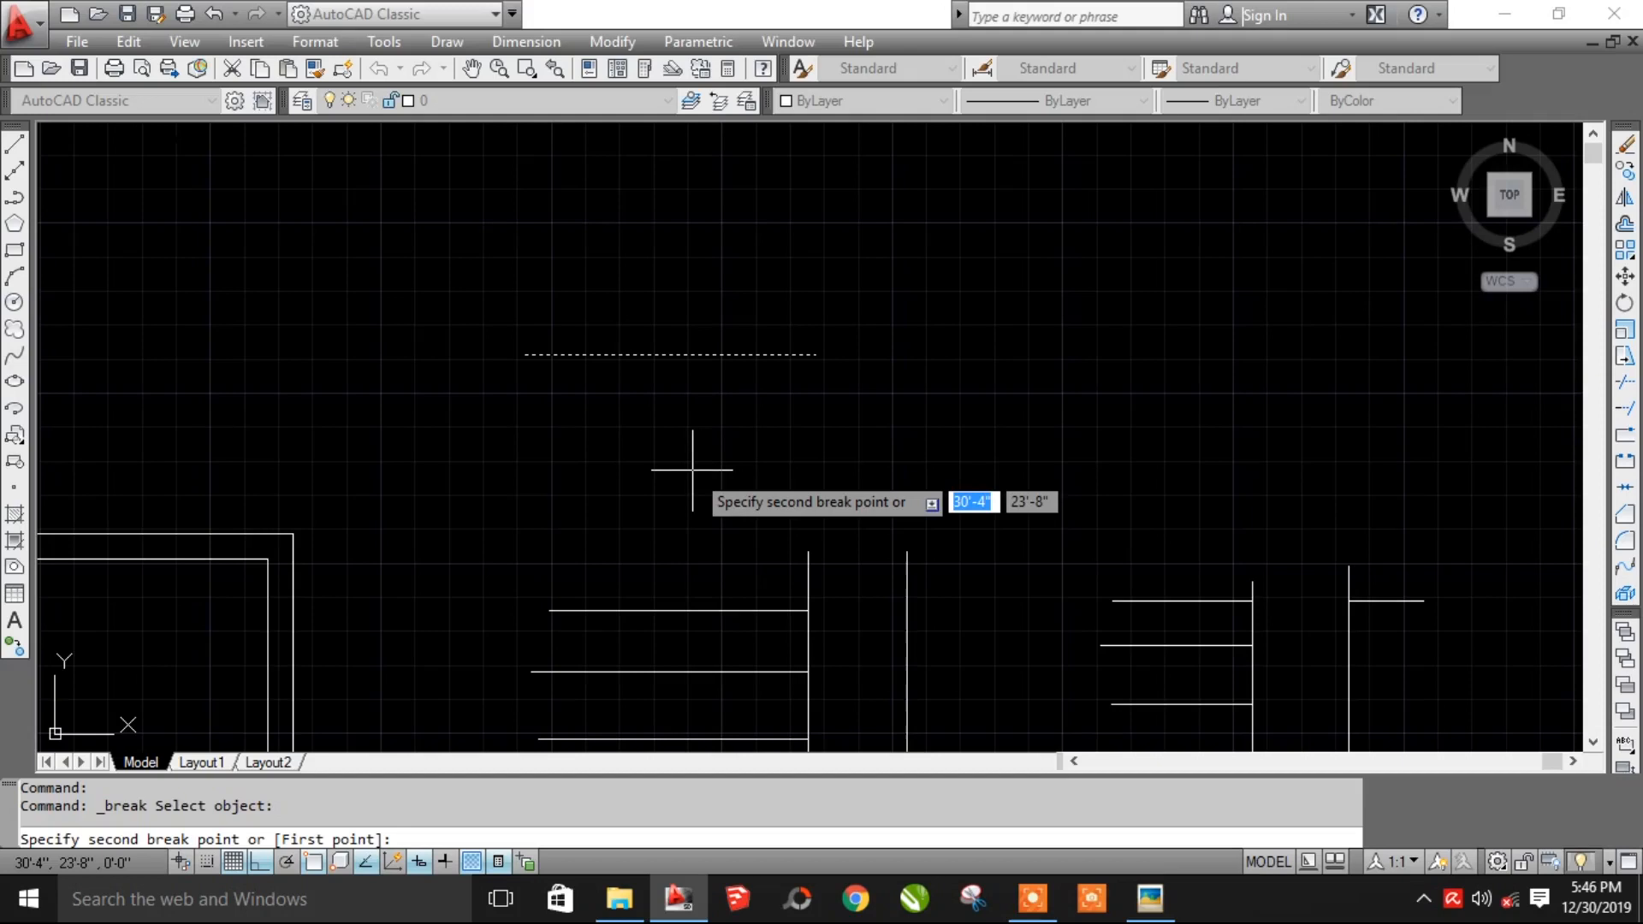
{"action": "type", "text": "F"}
{"action": "key", "text": "Return"}
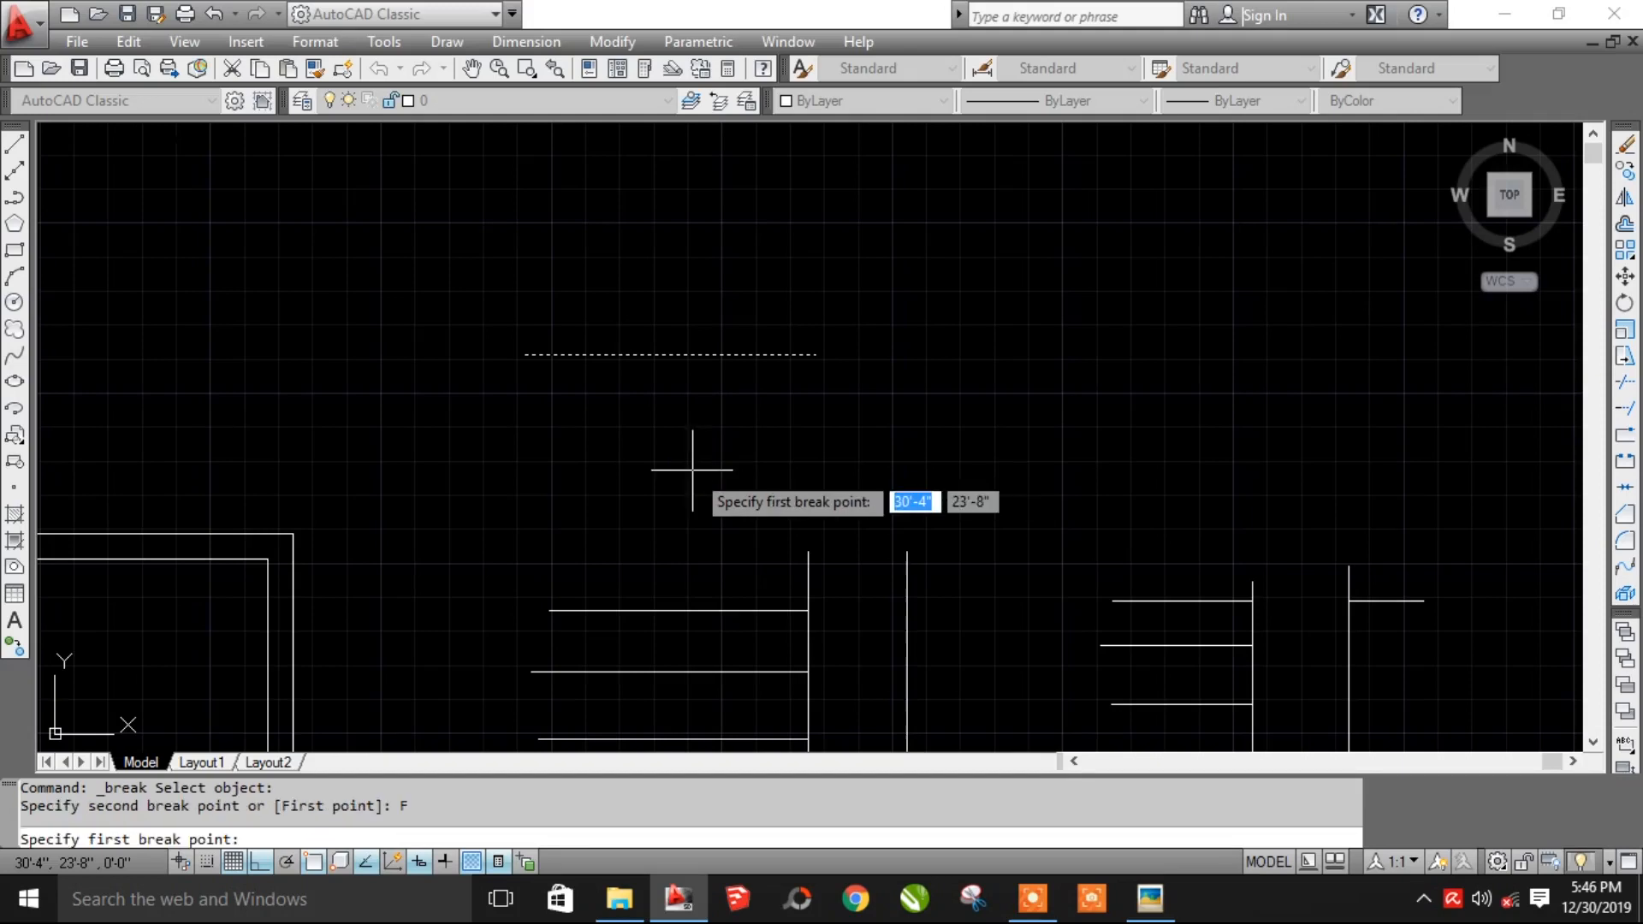
{"action": "left_click", "coordinate": [631, 355]}
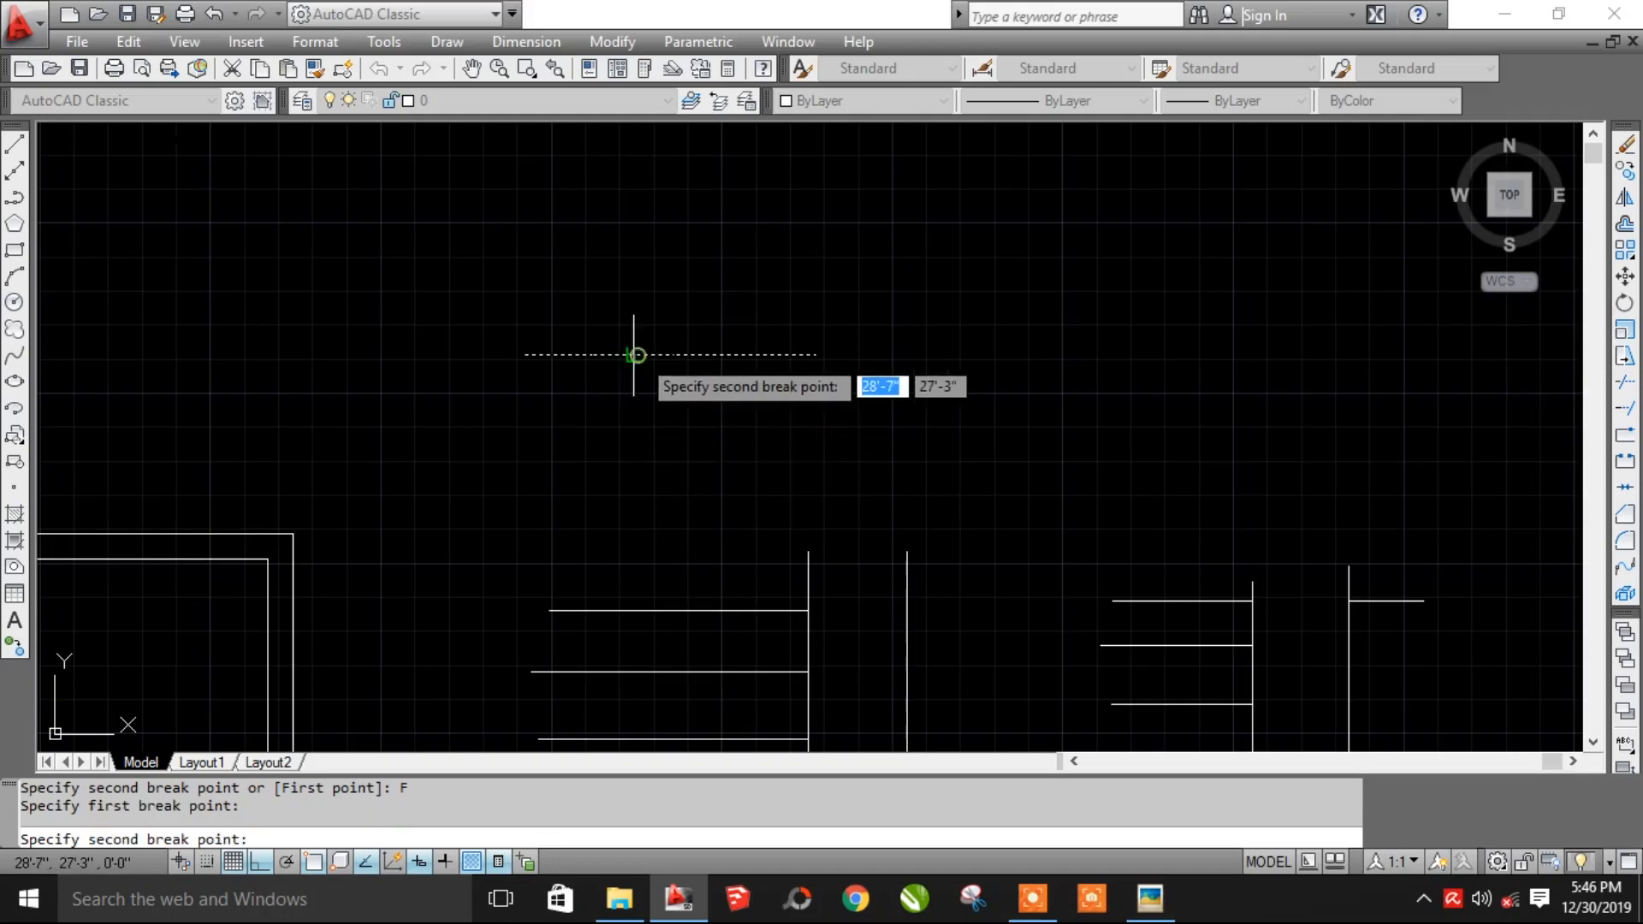
{"action": "left_click", "coordinate": [713, 355]}
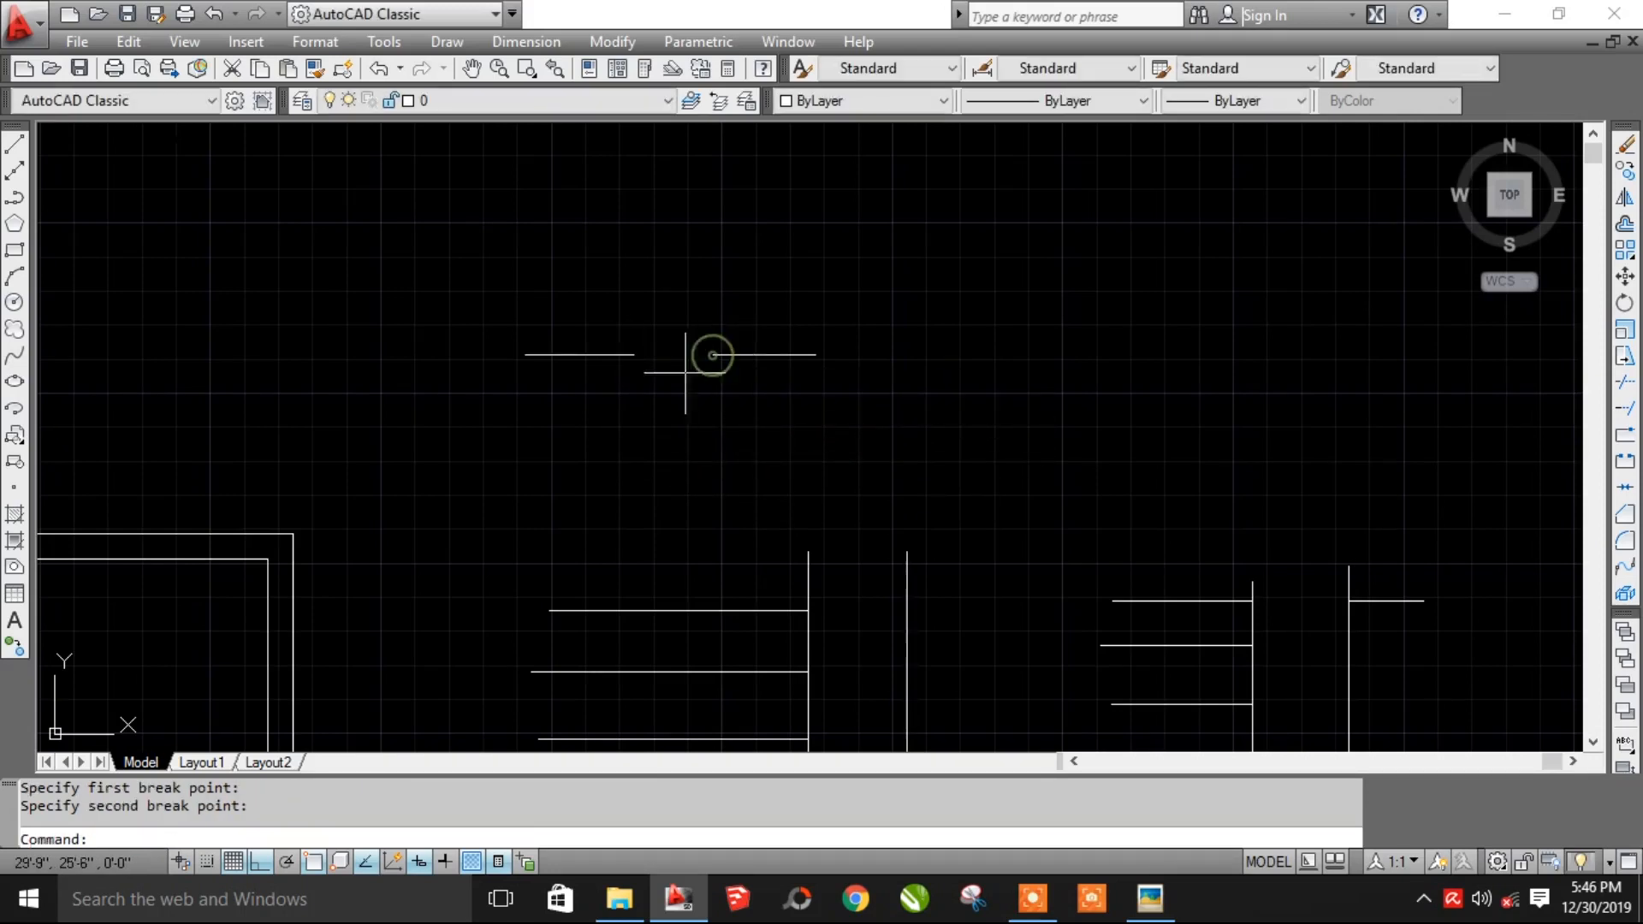